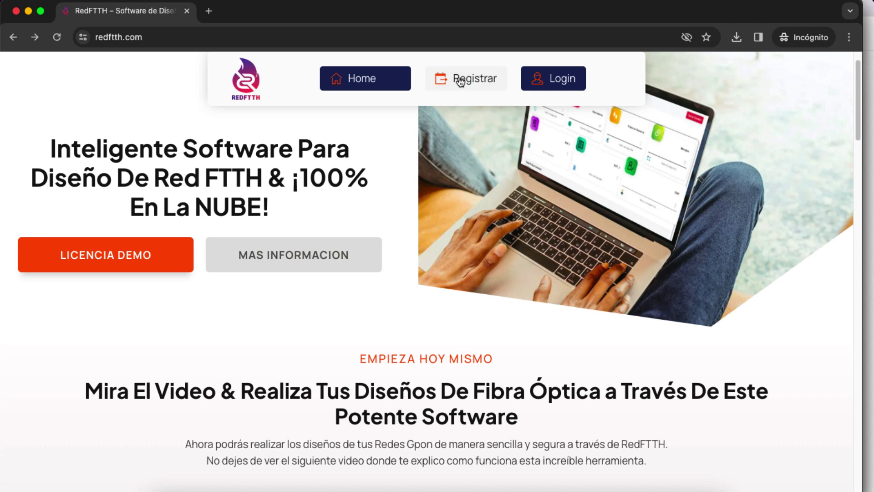
# Open the registration page and check the special characters allowed in passwords
pyautogui.click(467, 81)
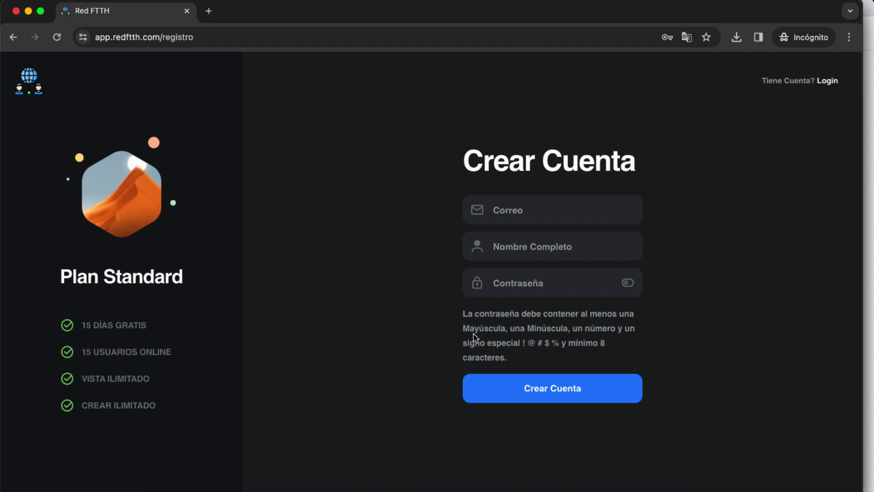
pyautogui.moveTo(523, 346); pyautogui.dragTo(558, 347)
pyautogui.click(553, 347)
pyautogui.moveTo(523, 345); pyautogui.dragTo(558, 345)
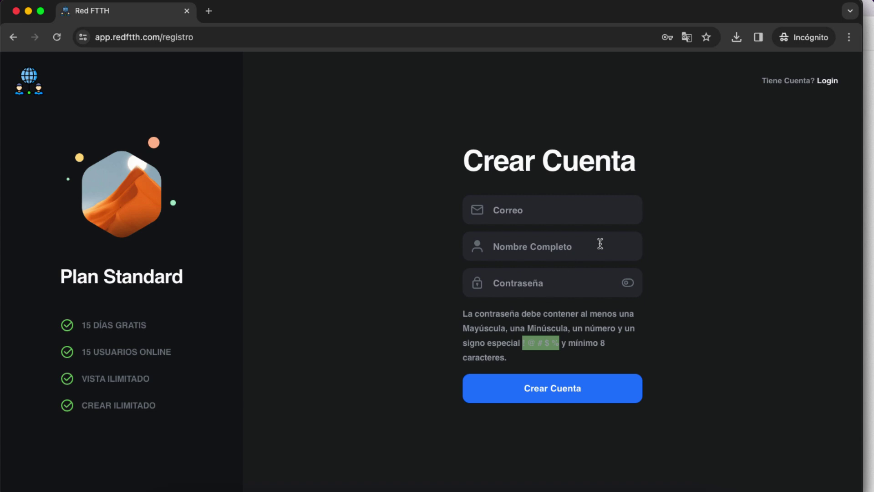
# Return to the landing page and log in with the saved account credentials
pyautogui.click(13, 37)
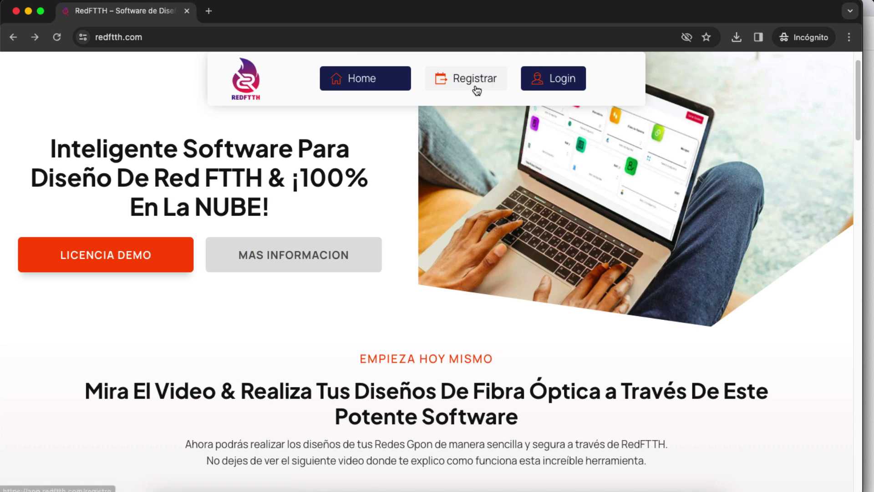
pyautogui.click(565, 79)
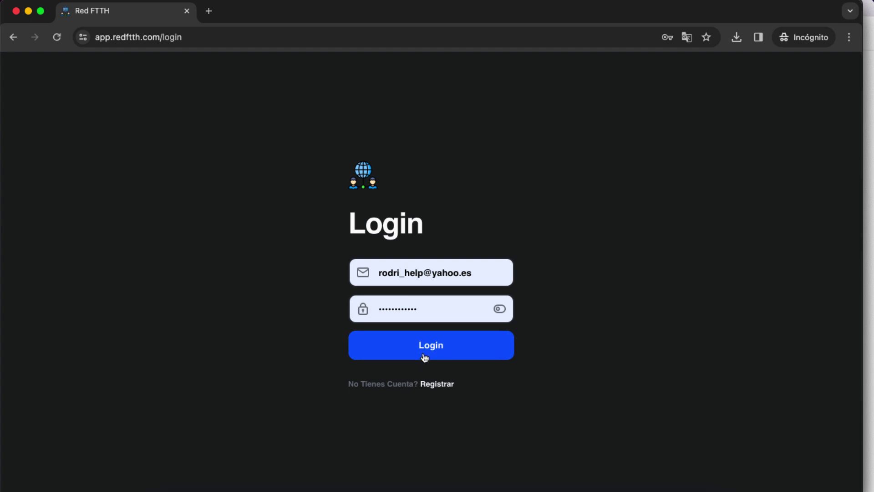
pyautogui.click(445, 355)
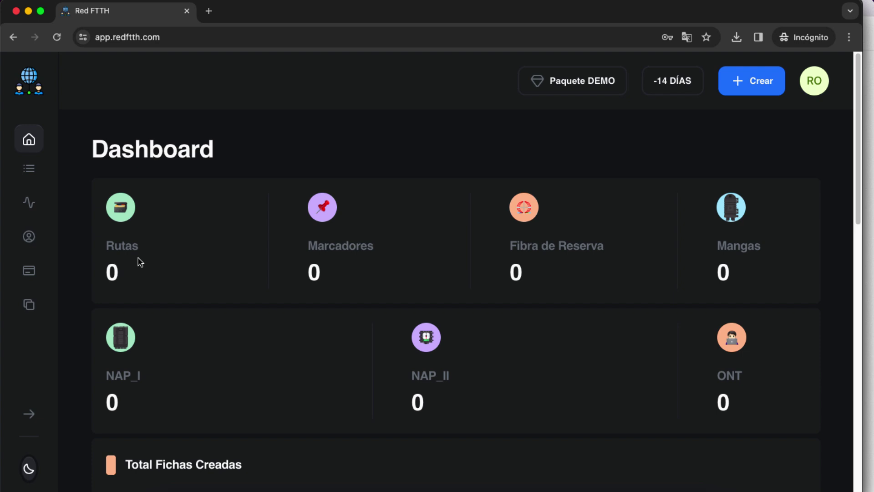
# Check the zero counts for Mangas, NAP_I, NAP_II and ONT, then open Fichas
pyautogui.scroll(-1, 137, 259)
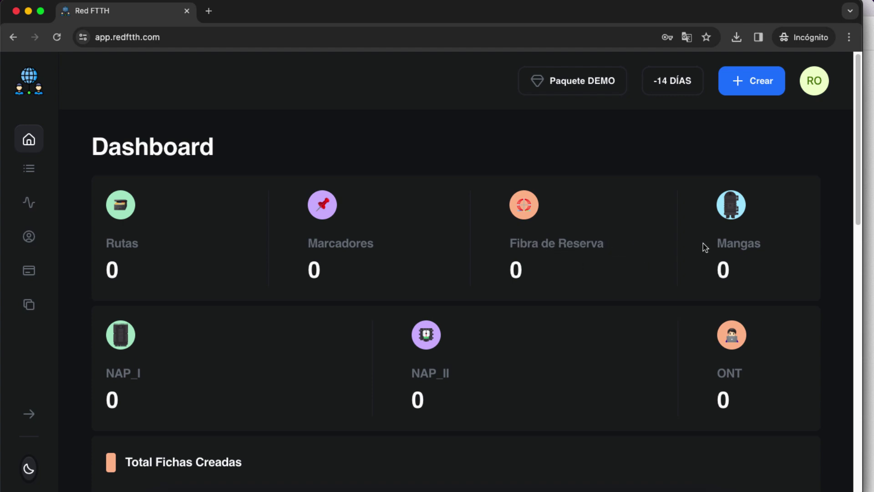
pyautogui.moveTo(714, 244); pyautogui.dragTo(762, 247)
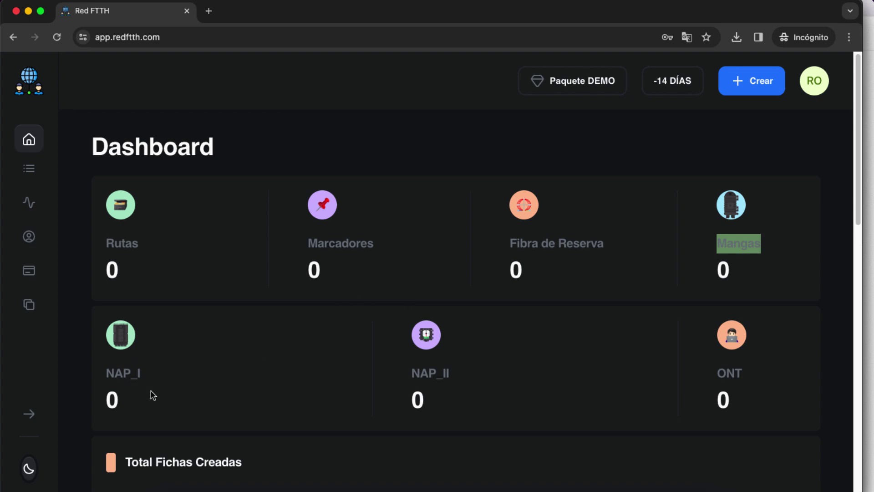
pyautogui.moveTo(134, 403); pyautogui.dragTo(104, 401)
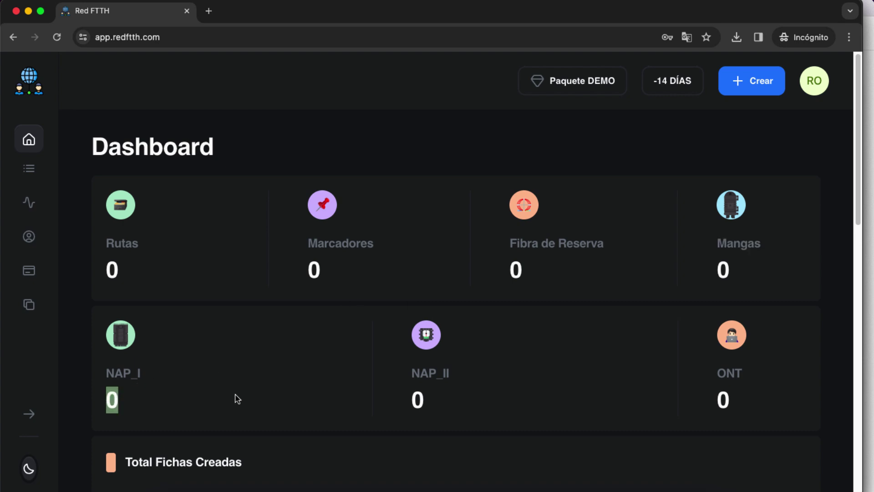
pyautogui.moveTo(411, 401); pyautogui.dragTo(428, 409)
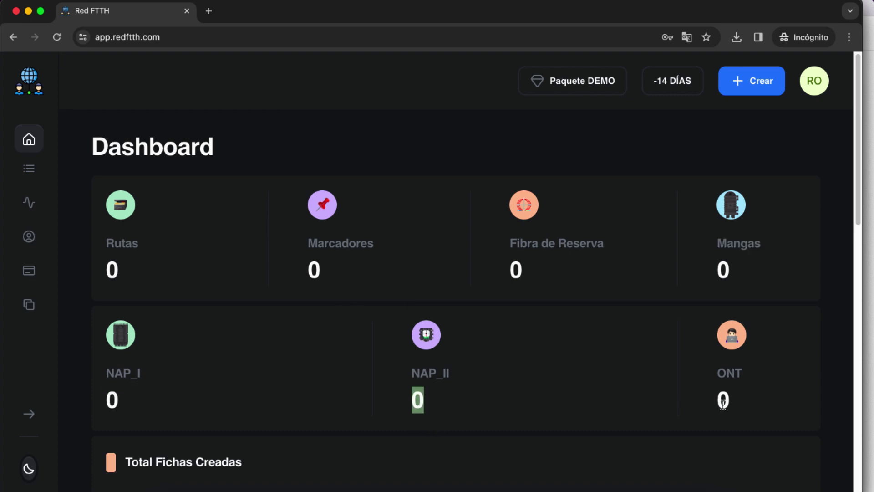
pyautogui.moveTo(749, 401); pyautogui.dragTo(726, 396)
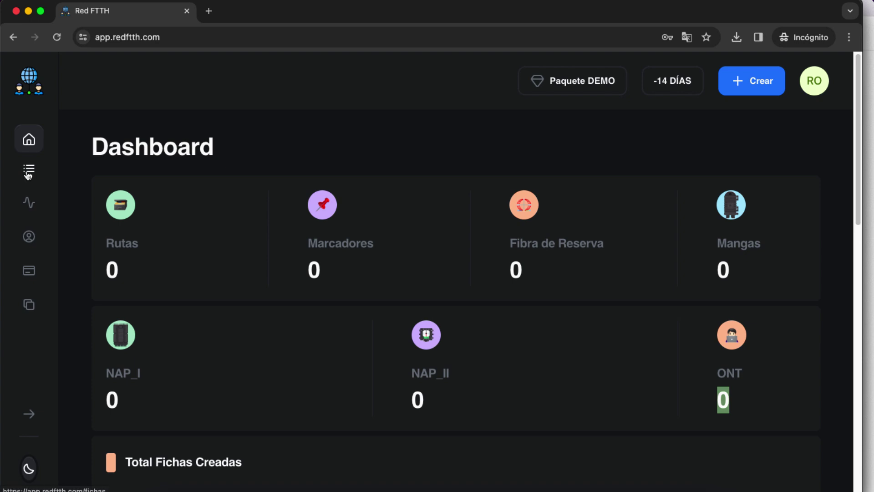
pyautogui.click(29, 173)
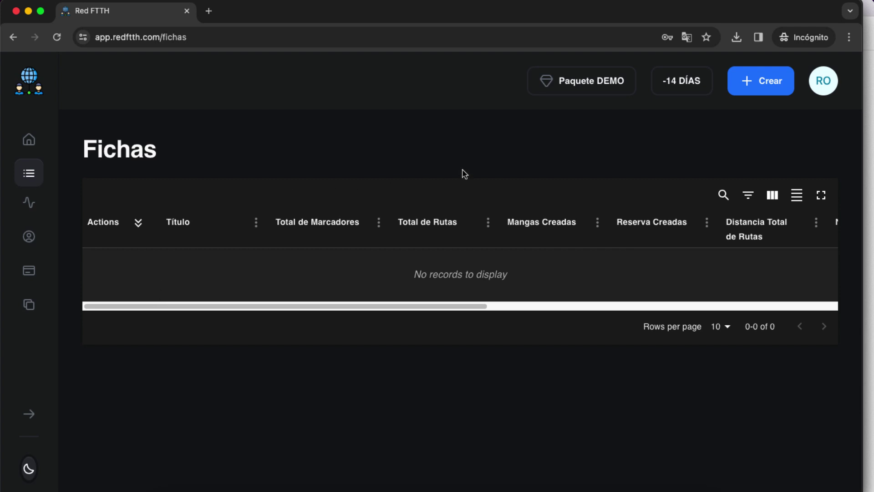
# Visit the Mapa page, then open Usuarios > Lista de Usuarios showing one active account
pyautogui.click(30, 208)
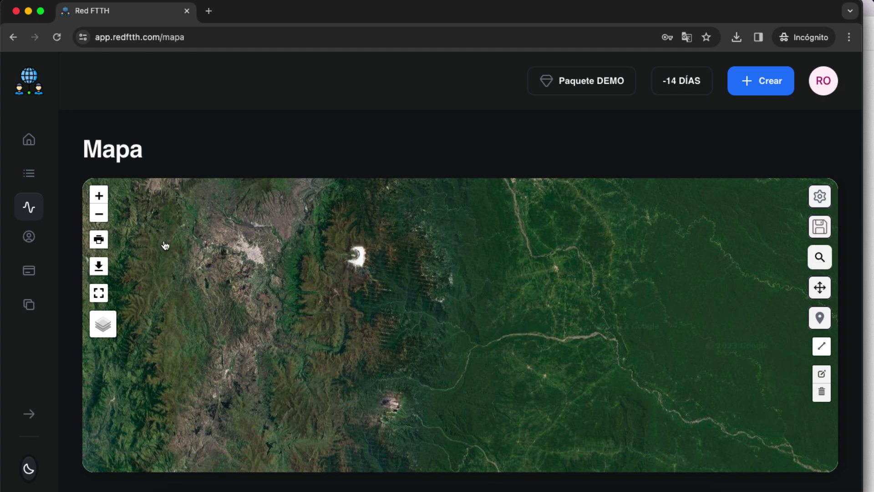
pyautogui.click(28, 242)
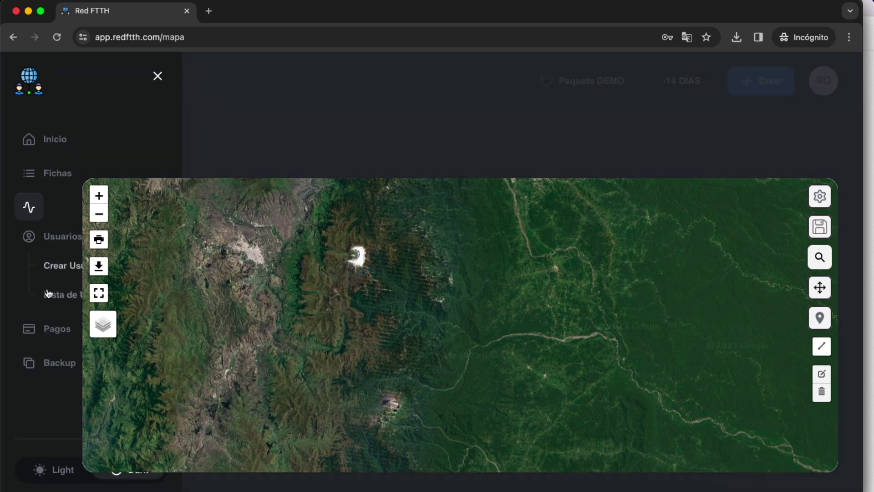
pyautogui.click(63, 296)
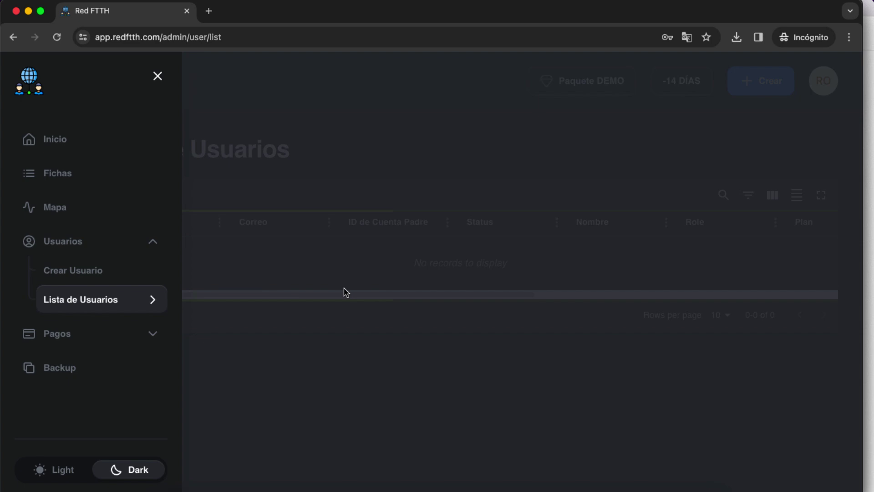
pyautogui.click(281, 318)
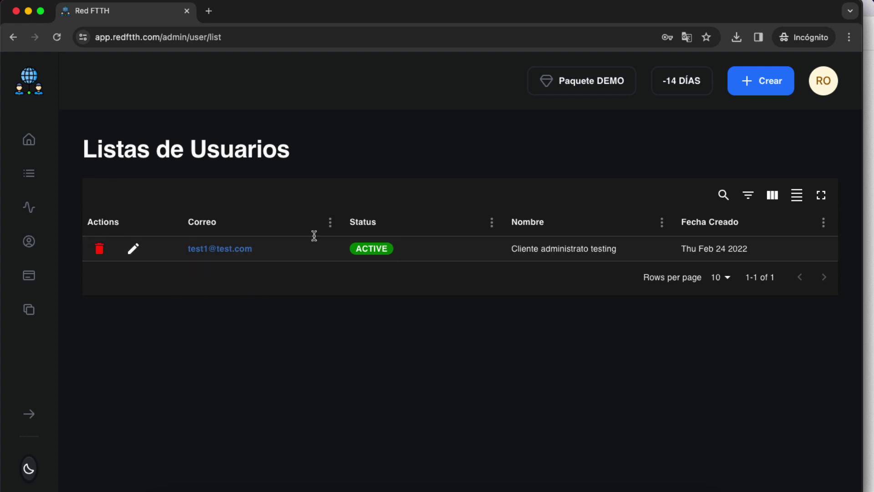
# Open the Usuarios > Crear Usuario form and scroll to its permissions
pyautogui.click(29, 242)
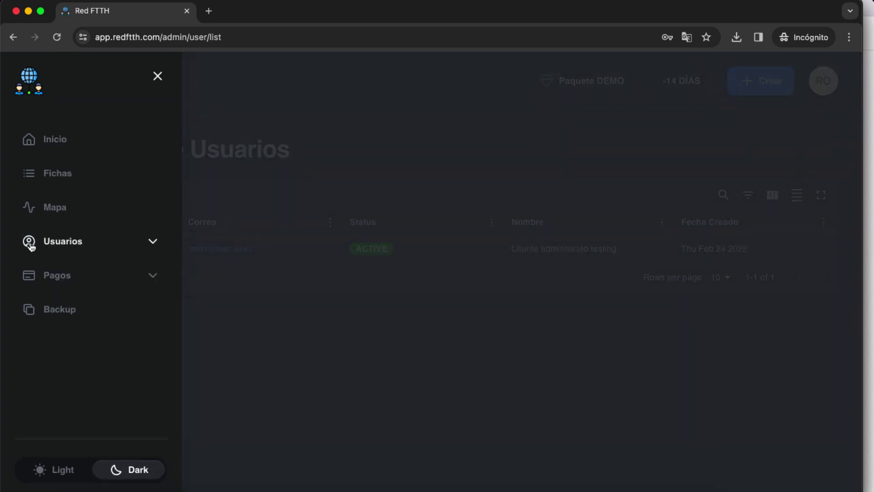
pyautogui.click(99, 249)
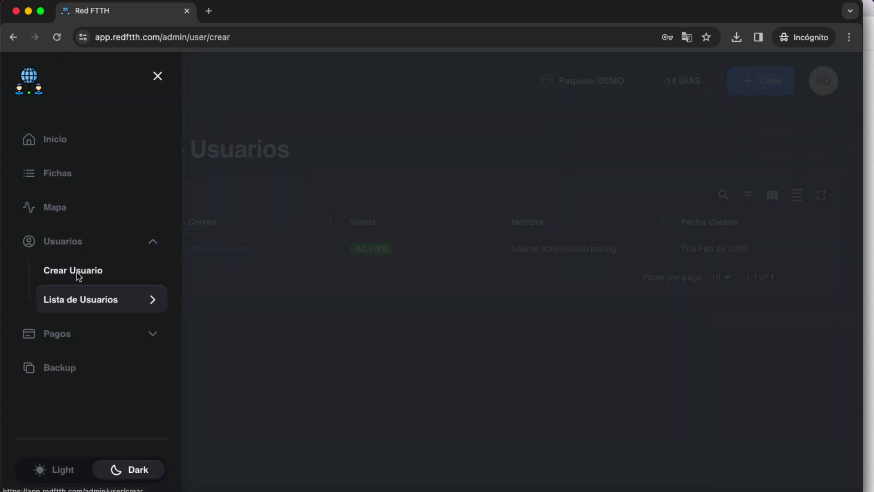
pyautogui.click(78, 272)
pyautogui.click(535, 262)
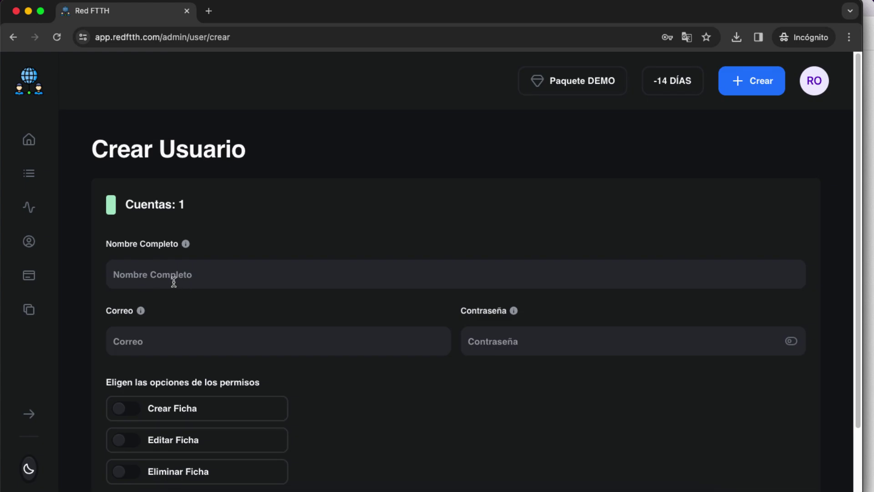
pyautogui.scroll(-3, 483, 337)
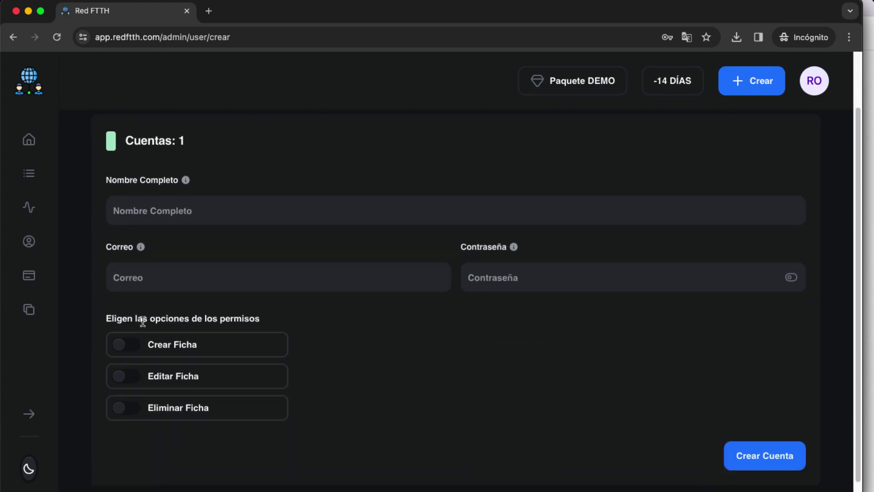
# Toggle Crear, Editar and Eliminar Ficha on, then back off
pyautogui.click(132, 349)
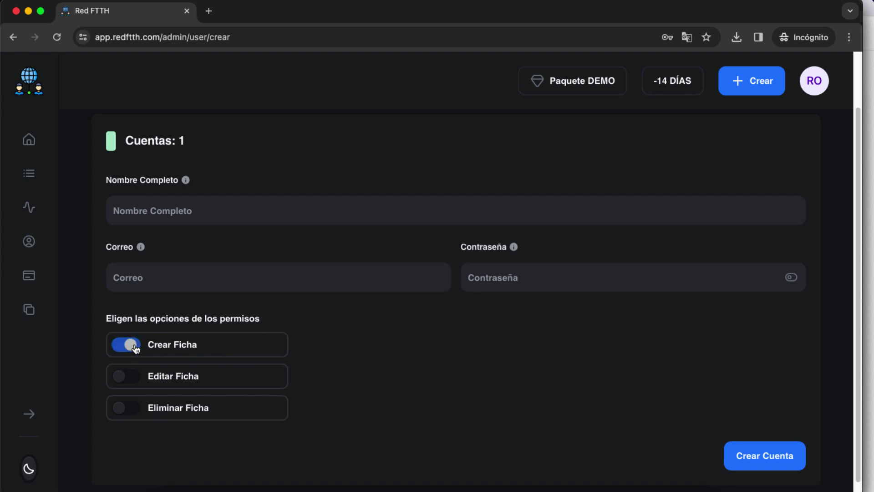
pyautogui.click(134, 382)
pyautogui.click(134, 408)
pyautogui.click(130, 407)
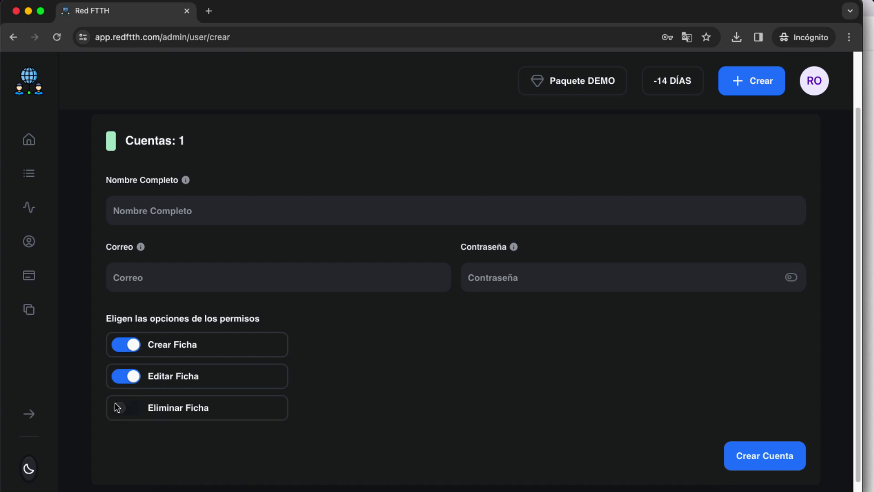
pyautogui.click(120, 382)
pyautogui.click(118, 350)
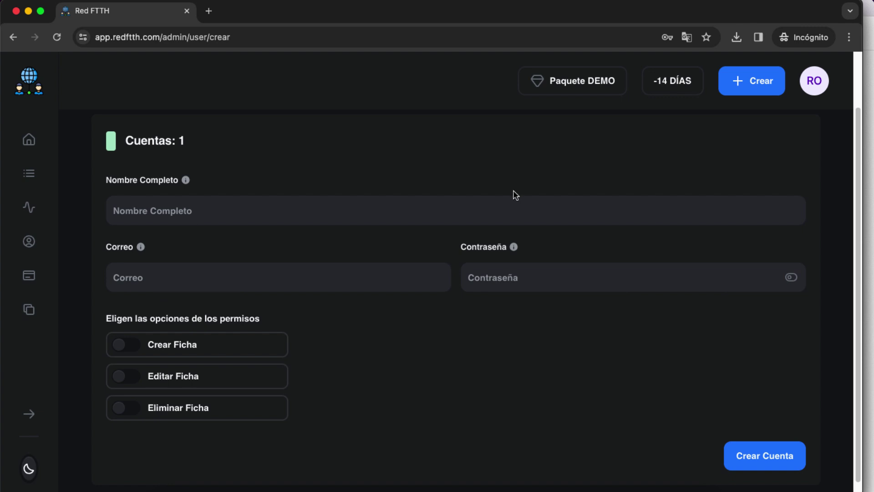
# Browse the plans under Pagos > Aumentar Plan, then go to the Backup page
pyautogui.click(54, 366)
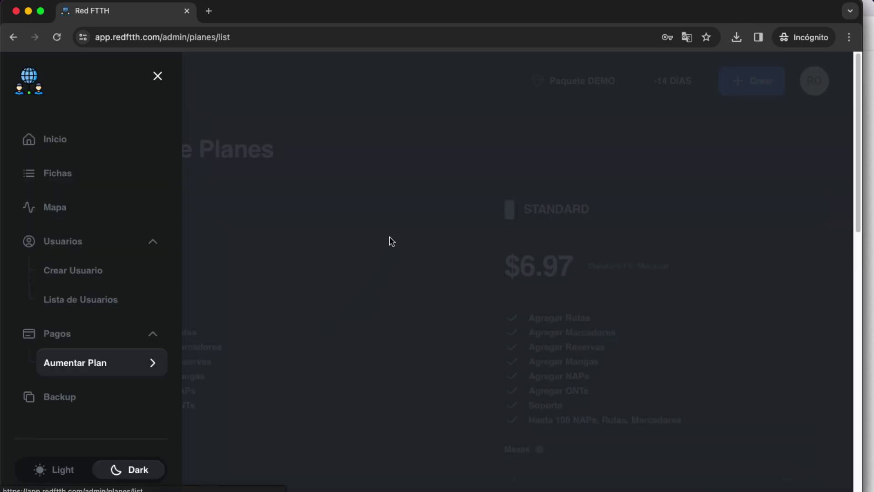
pyautogui.click(390, 244)
pyautogui.scroll(-6, 438, 252)
pyautogui.scroll(-3, 588, 299)
pyautogui.scroll(10, 580, 299)
pyautogui.scroll(-6, 579, 301)
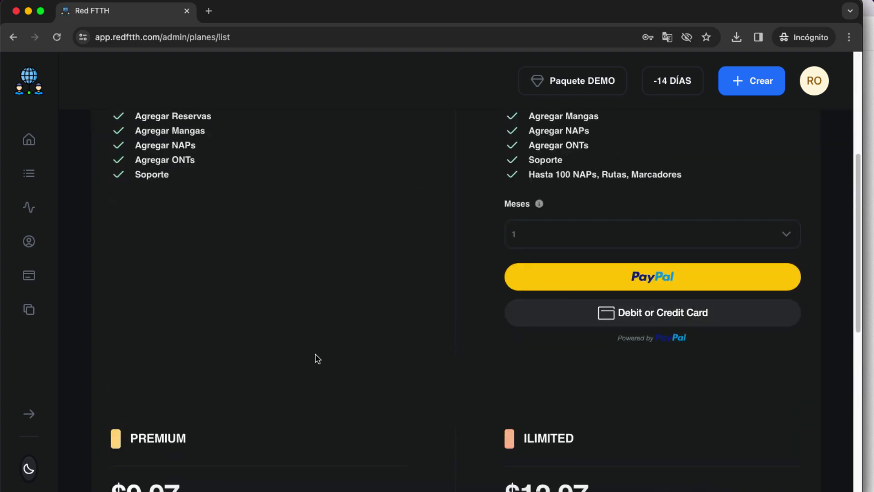
pyautogui.scroll(-4, 328, 357)
pyautogui.scroll(-5, 592, 314)
pyautogui.scroll(10, 477, 205)
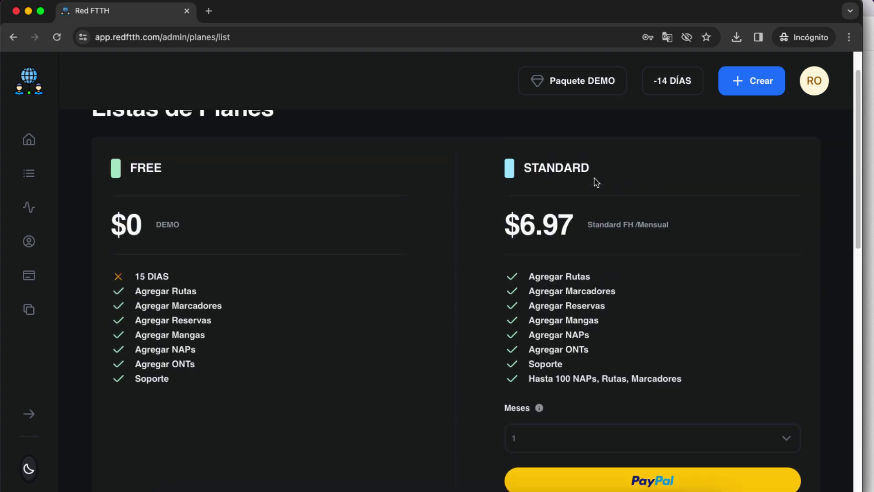
pyautogui.click(28, 316)
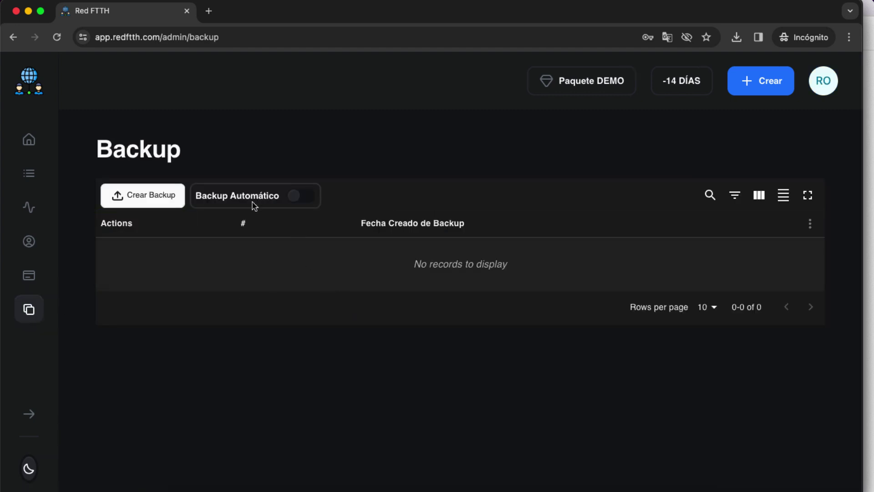
# Switch on the Backup Automático toggle
pyautogui.click(308, 199)
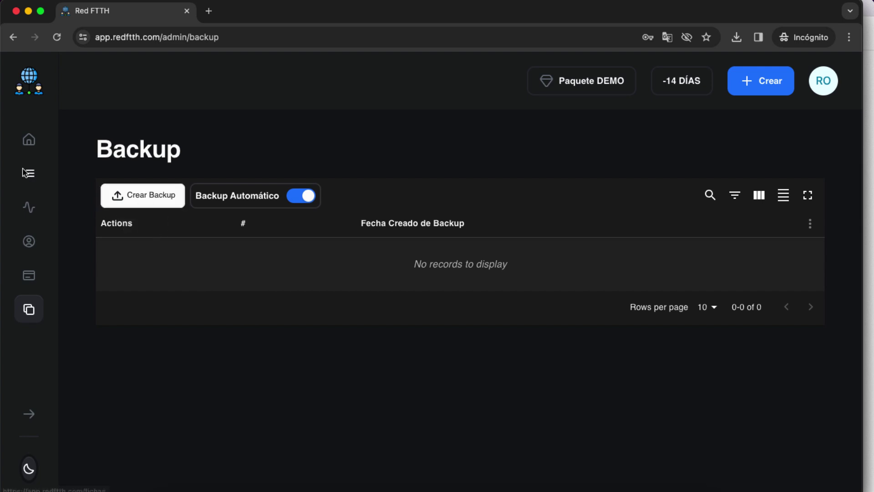
# Open the satellite map and search it for Nueva Loja, Ecuador
pyautogui.click(29, 141)
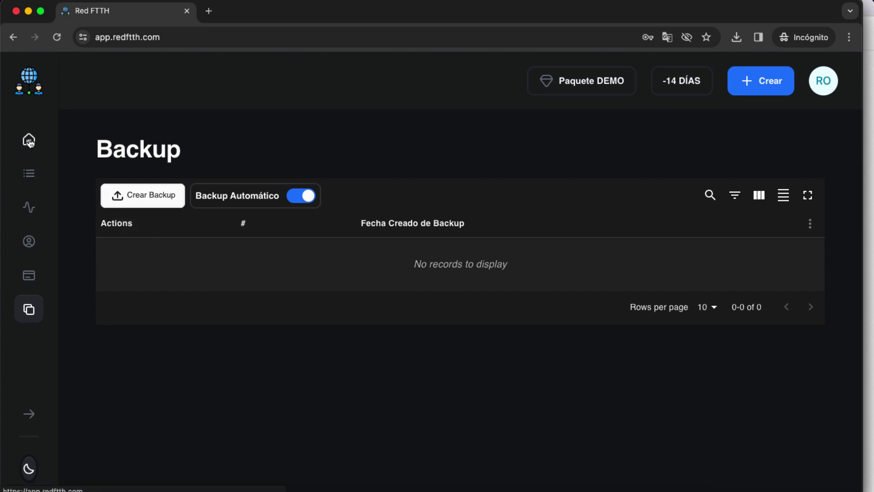
pyautogui.click(29, 172)
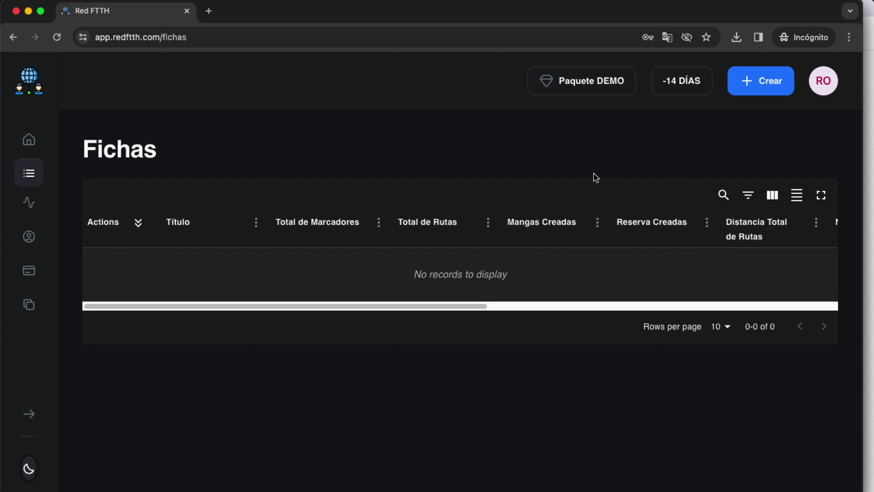
pyautogui.click(764, 88)
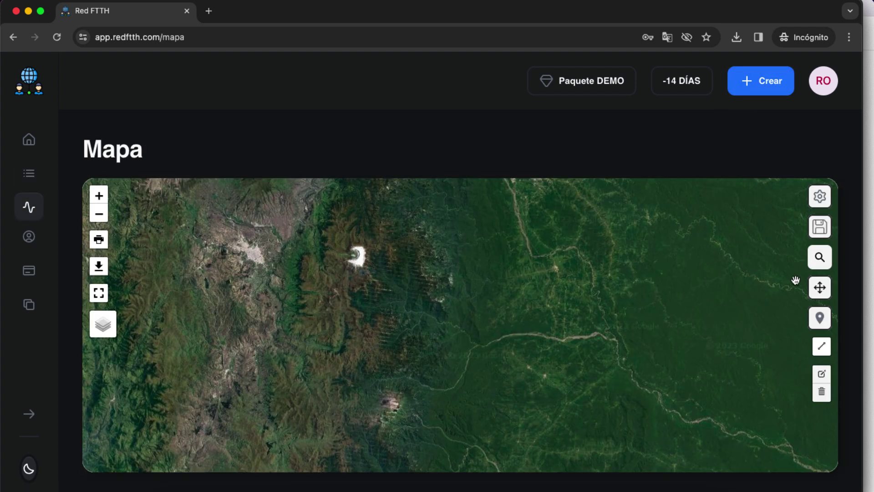
pyautogui.click(820, 257)
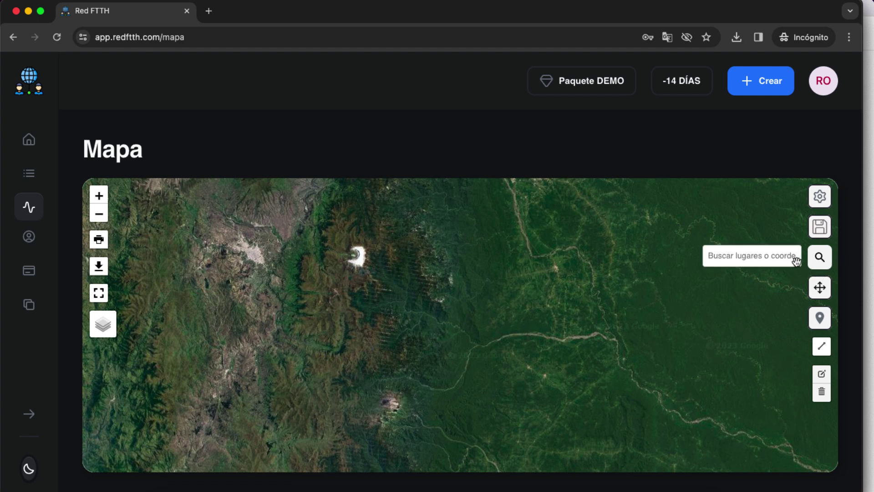
pyautogui.click(822, 259)
pyautogui.click(823, 259)
pyautogui.write('Nueva')
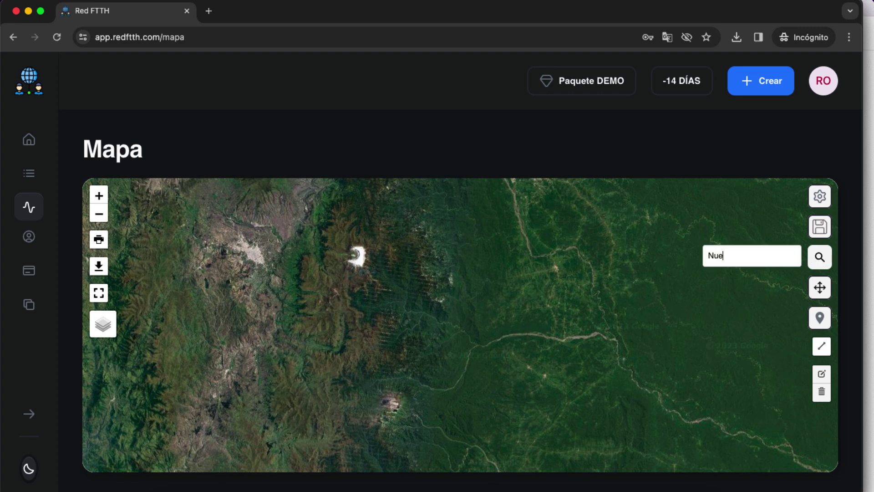
pyautogui.write(' Loja')
pyautogui.click(749, 269)
# Pan and zoom the map west to the rural neighbourhood outside town
pyautogui.scroll(-4, 530, 312)
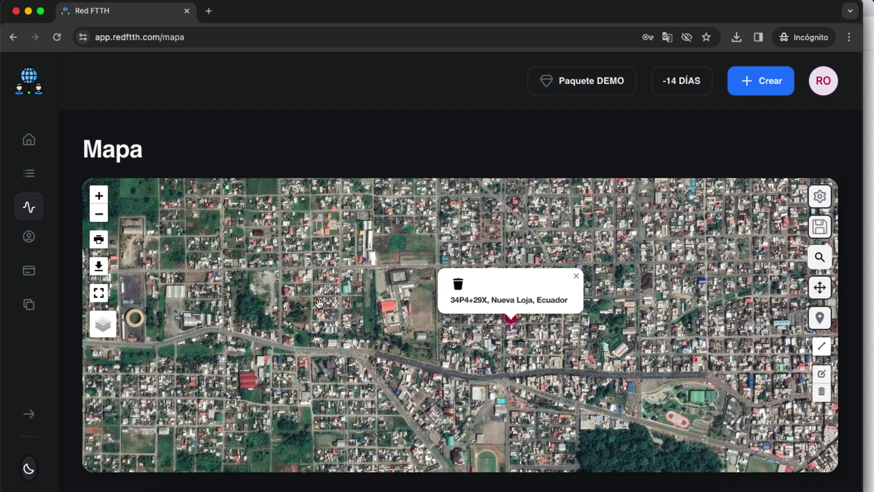
pyautogui.moveTo(319, 304); pyautogui.dragTo(594, 329)
pyautogui.moveTo(249, 337); pyautogui.dragTo(494, 339)
pyautogui.scroll(-1, 360, 338)
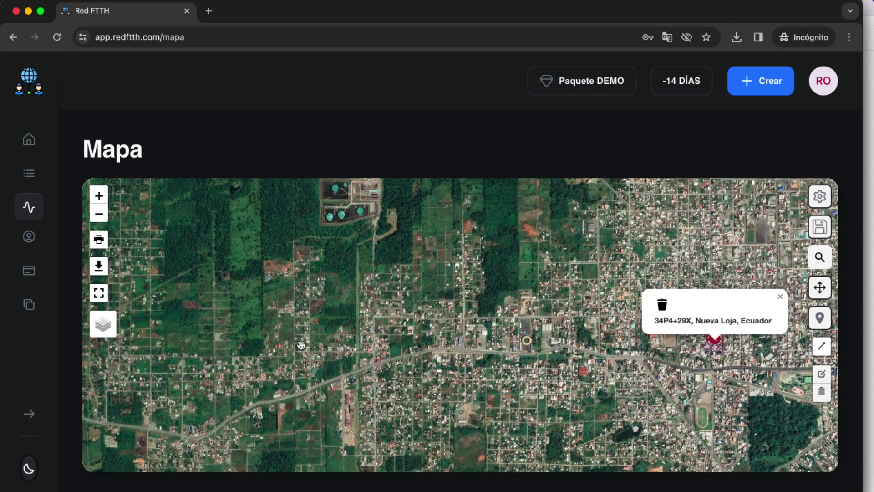
pyautogui.scroll(1, 450, 299)
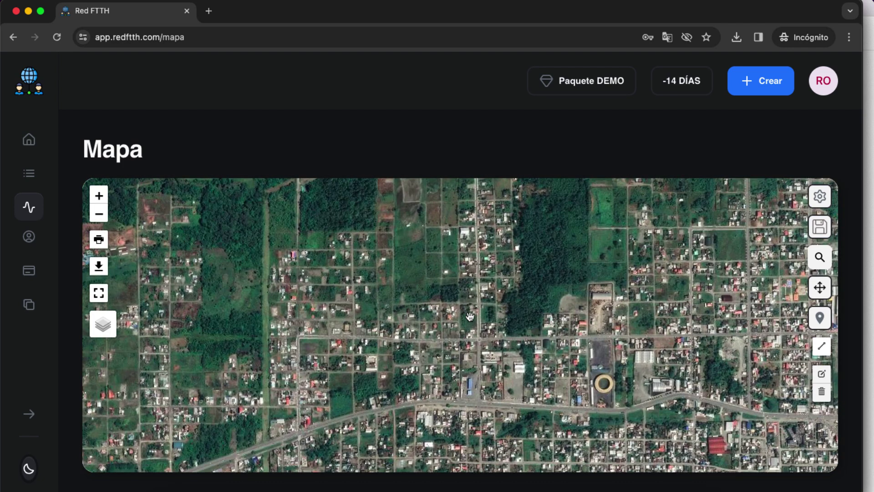
pyautogui.scroll(-2, 470, 319)
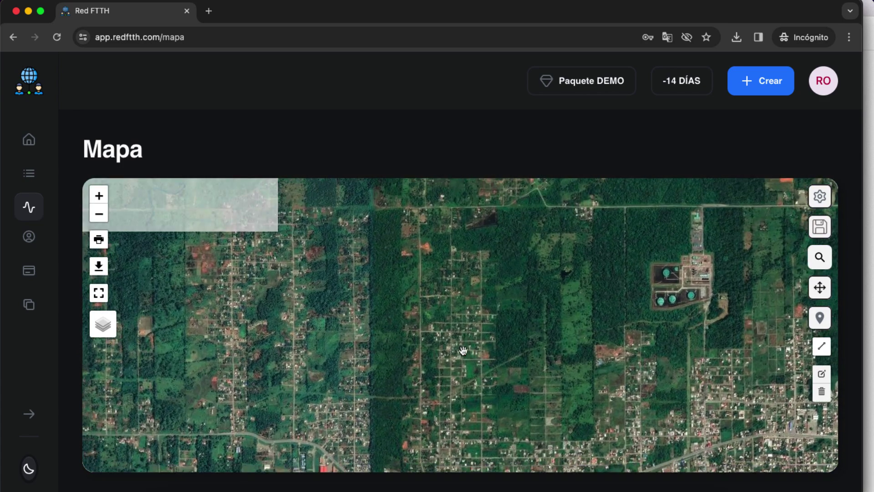
pyautogui.scroll(1, 474, 352)
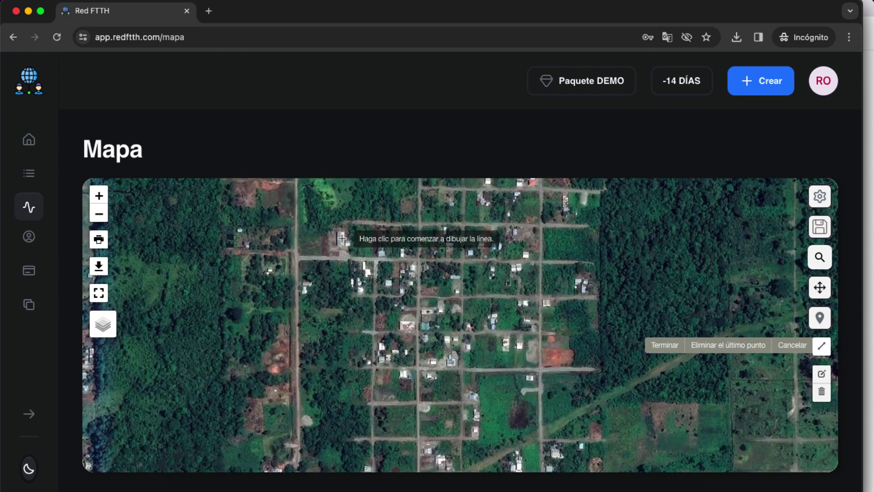
# Draw the route along the streets east, south, southwest and north, then finish it
pyautogui.click(342, 238)
pyautogui.click(339, 259)
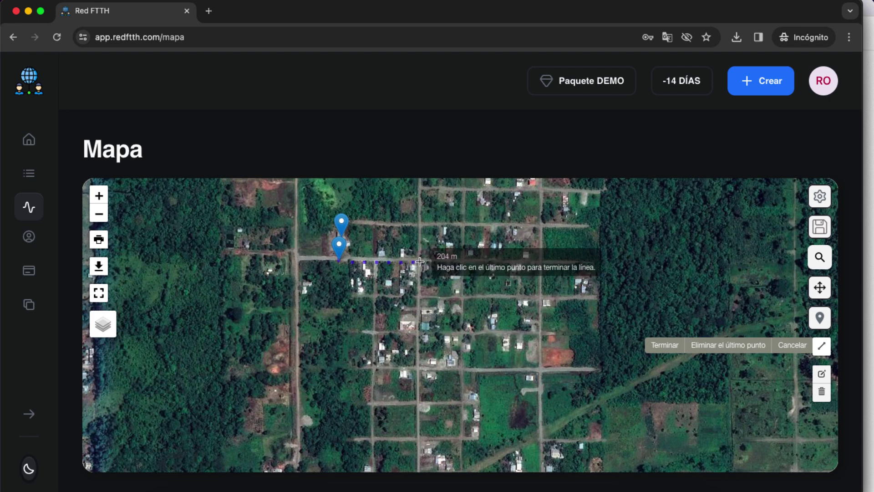
pyautogui.click(419, 261)
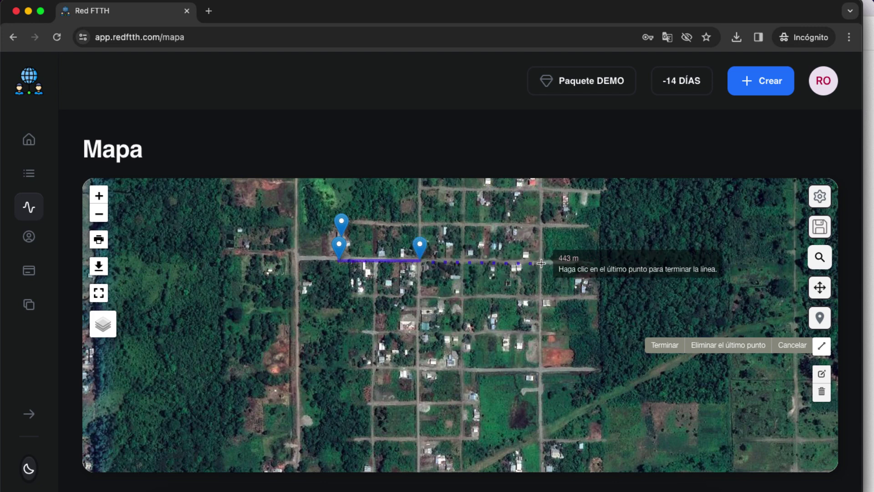
pyautogui.click(542, 262)
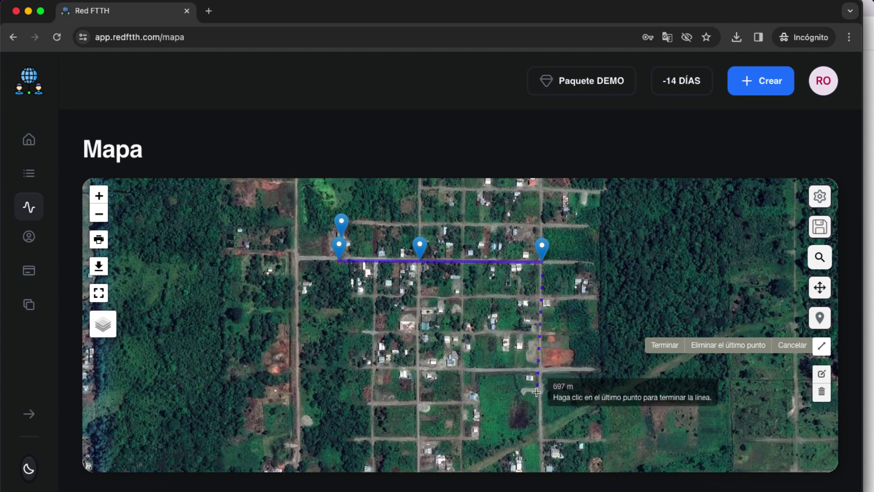
pyautogui.click(541, 433)
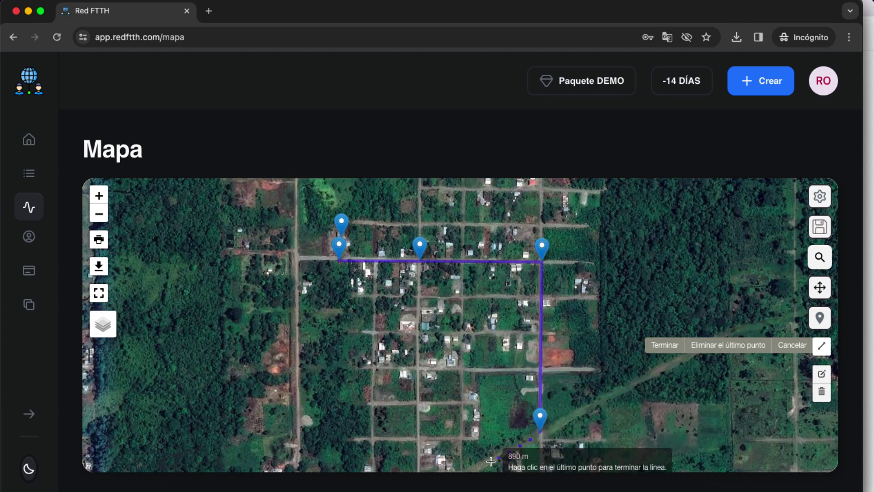
pyautogui.moveTo(487, 460); pyautogui.dragTo(501, 284)
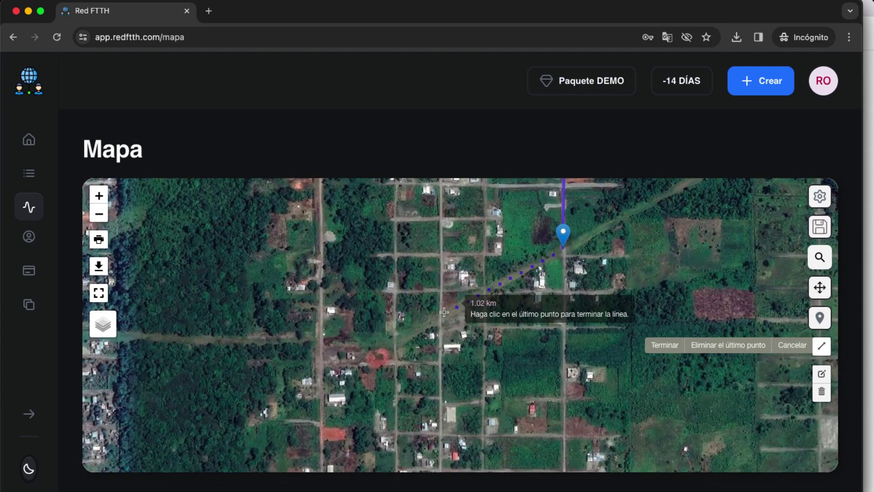
pyautogui.click(401, 342)
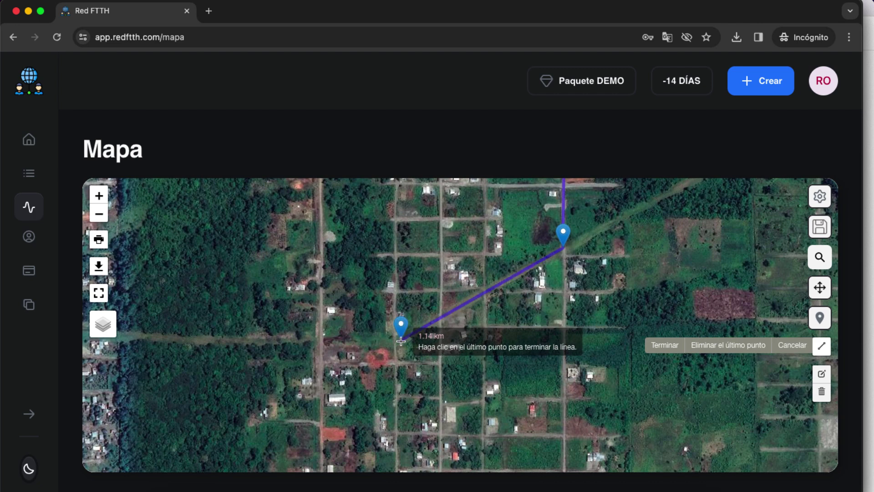
pyautogui.click(395, 220)
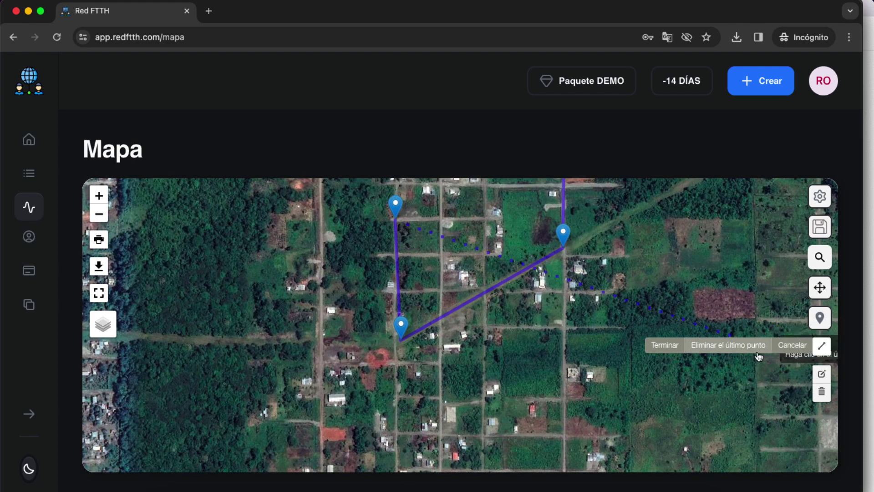
pyautogui.click(662, 347)
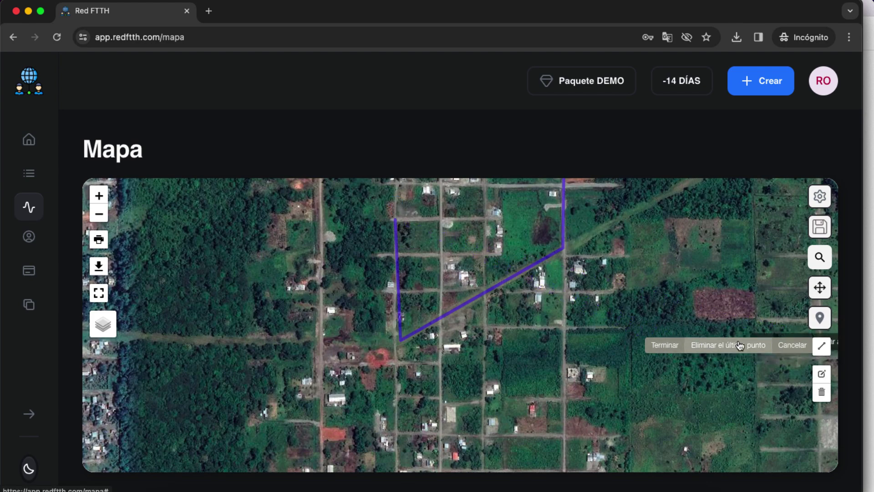
# Centre the 1.384 km Polyline_Default route in view and show its info popup
pyautogui.click(792, 345)
pyautogui.moveTo(473, 233); pyautogui.dragTo(531, 385)
pyautogui.moveTo(430, 248); pyautogui.dragTo(408, 273)
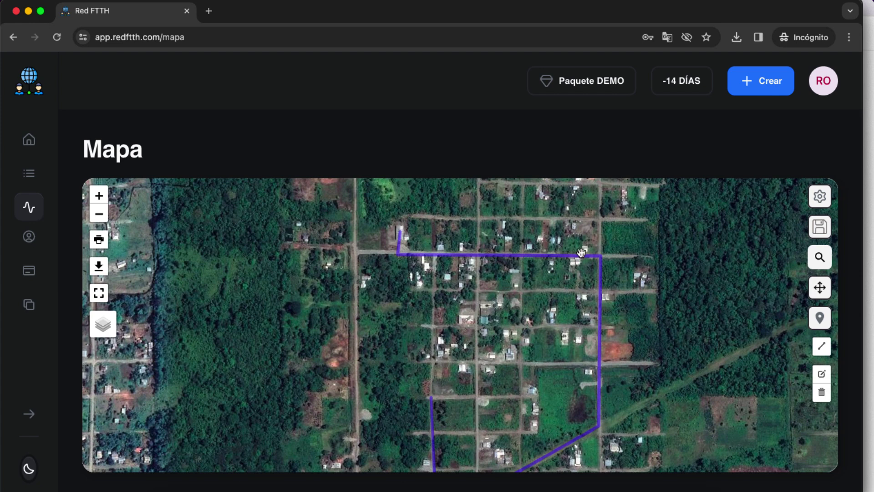
pyautogui.moveTo(578, 254)
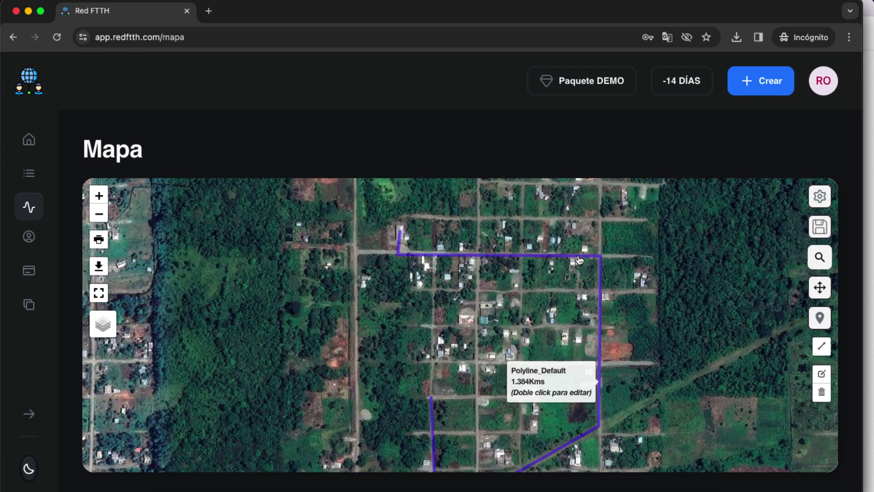
pyautogui.click(578, 257)
# Retitle the route ADSS 24 H and give it the description Fibra ADSS 24
pyautogui.doubleClick(578, 259)
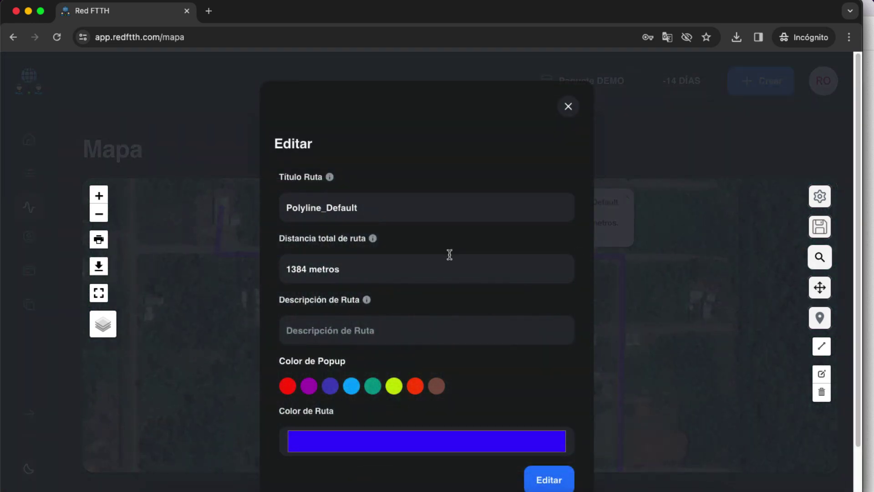
pyautogui.click(360, 209)
pyautogui.press('super+a')
pyautogui.write('A')
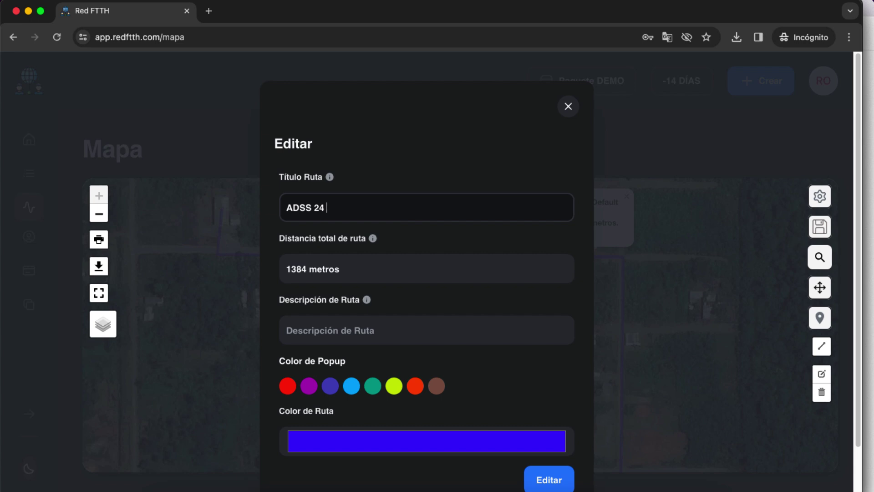
pyautogui.moveTo(343, 213); pyautogui.dragTo(271, 209)
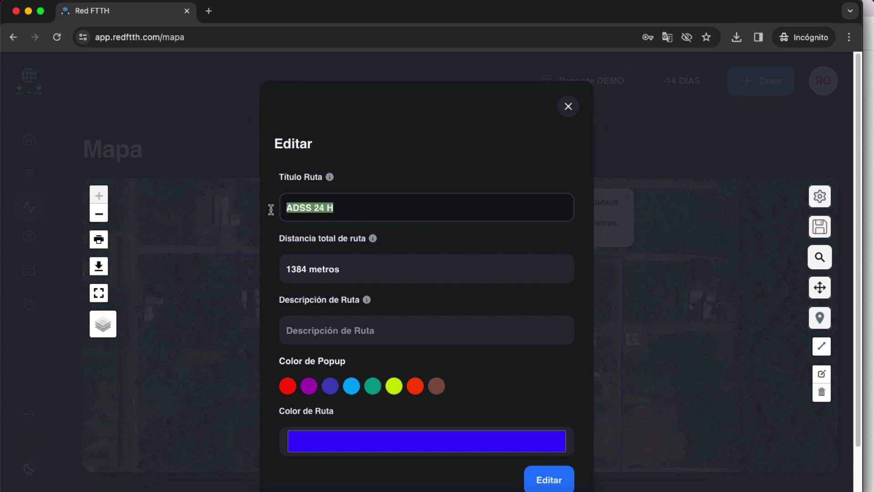
pyautogui.click(344, 330)
pyautogui.write('Fibra ADSS 24')
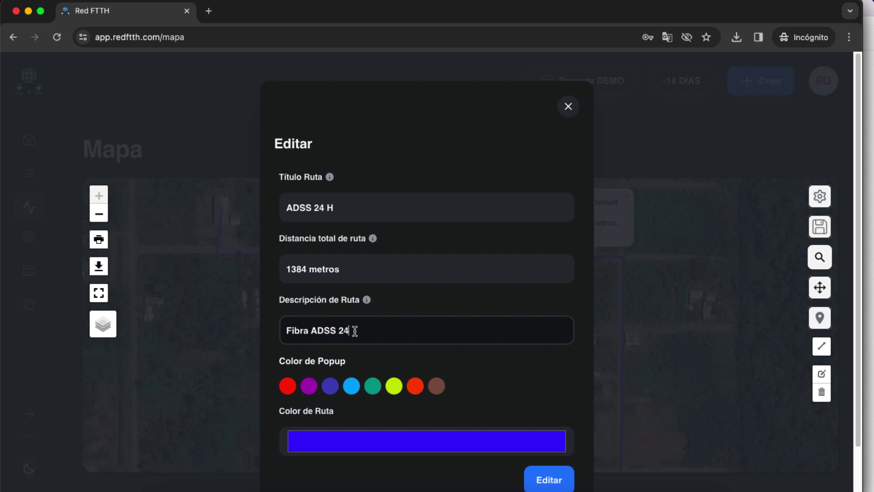
# Set the route colour to red, save the edits, and close the popup
pyautogui.scroll(-1, 332, 366)
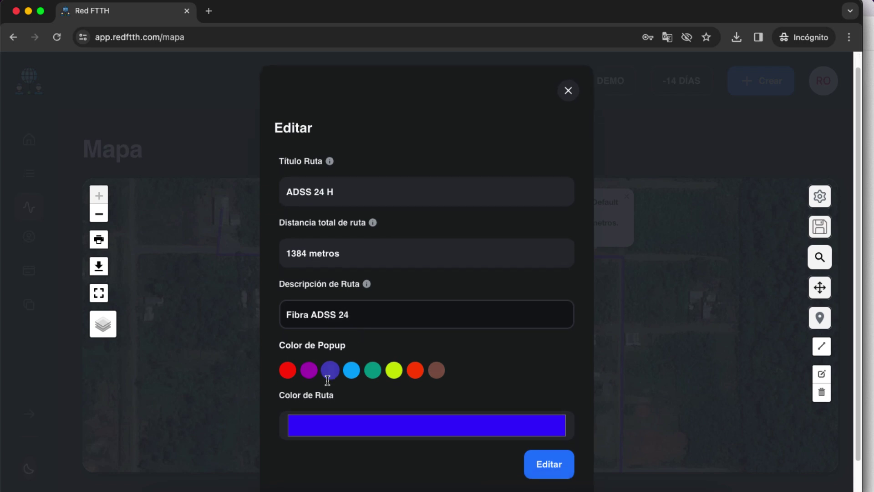
pyautogui.scroll(-1, 437, 378)
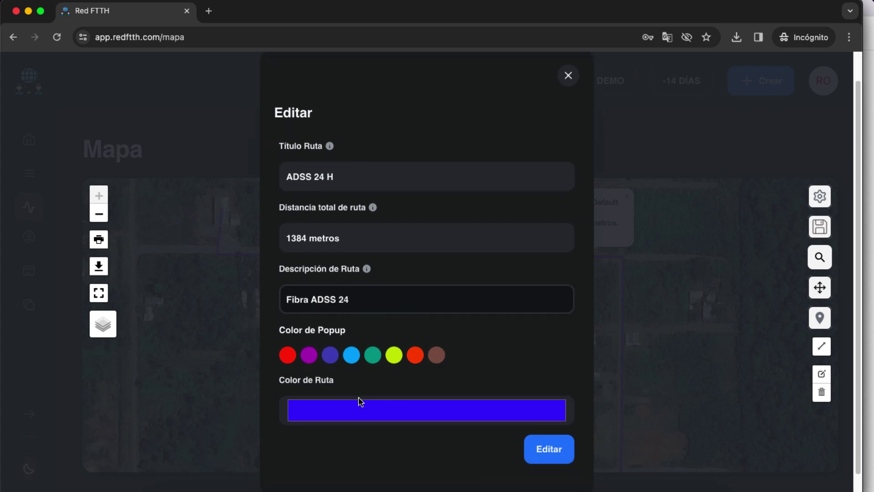
pyautogui.scroll(-1, 359, 398)
pyautogui.click(388, 390)
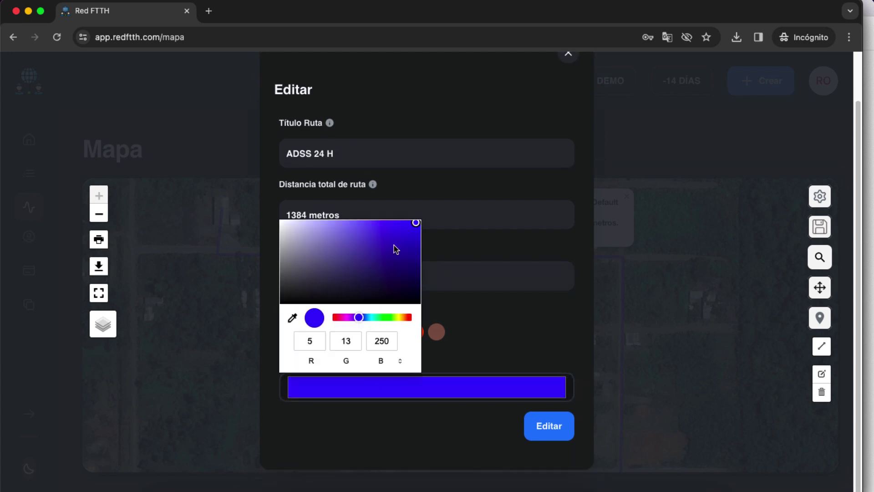
pyautogui.click(407, 318)
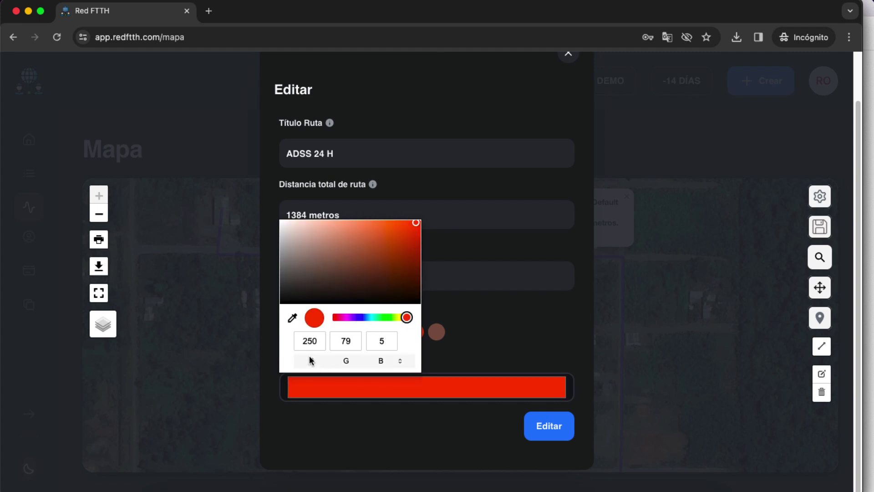
pyautogui.click(311, 344)
pyautogui.click(348, 341)
pyautogui.click(383, 344)
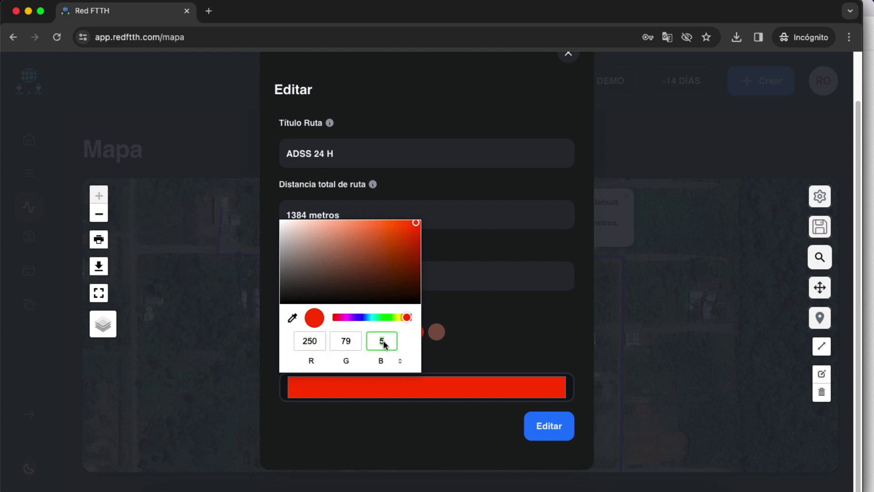
pyautogui.click(549, 426)
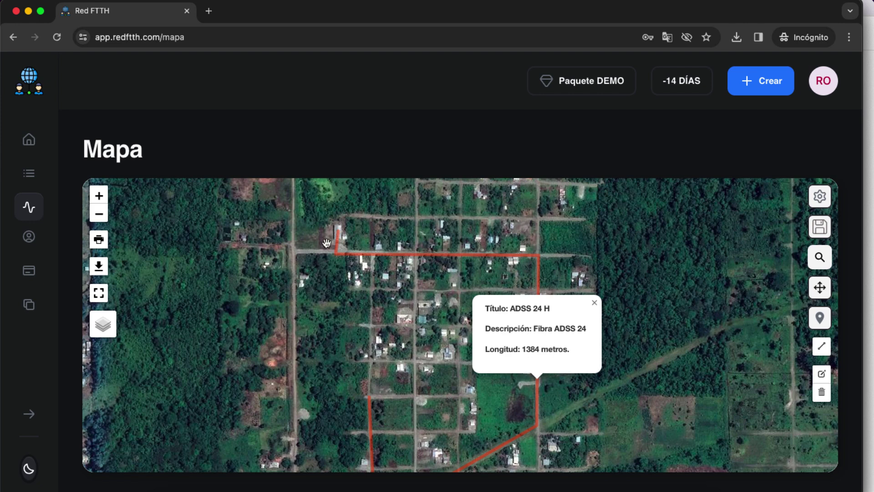
pyautogui.click(594, 303)
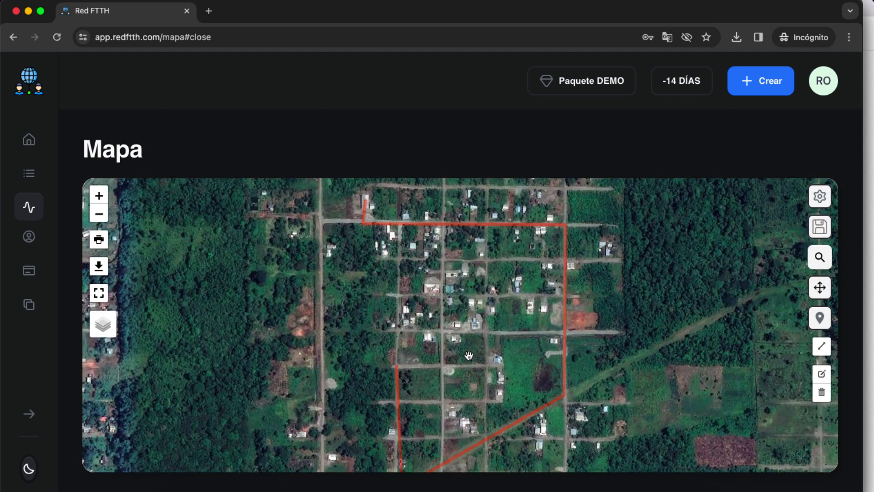
# Draw a second route branching off the red line, running north, east, then south
pyautogui.click(822, 348)
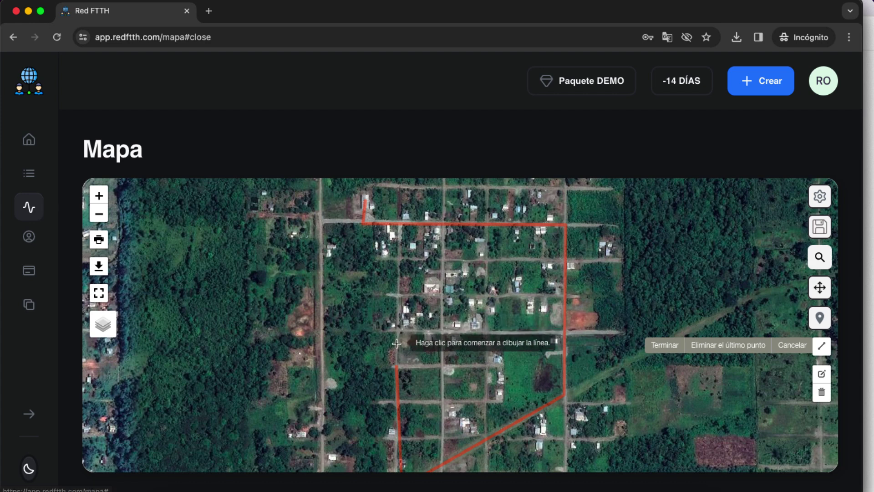
pyautogui.click(396, 365)
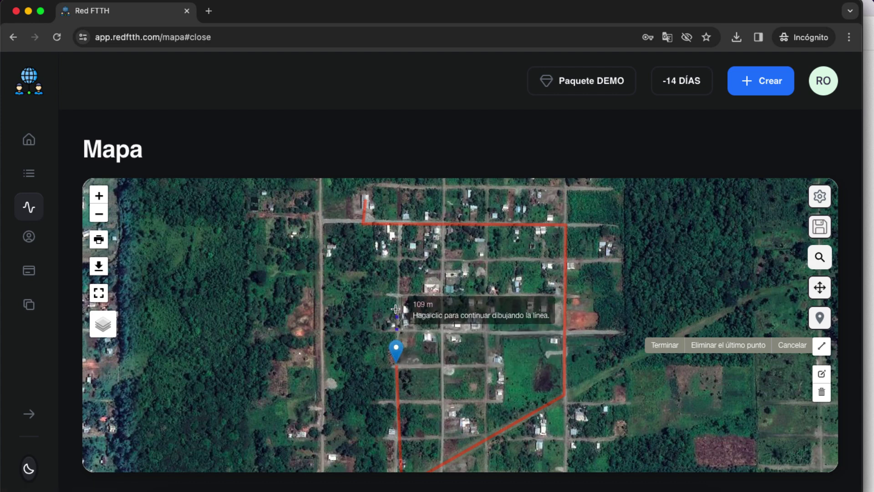
pyautogui.click(397, 290)
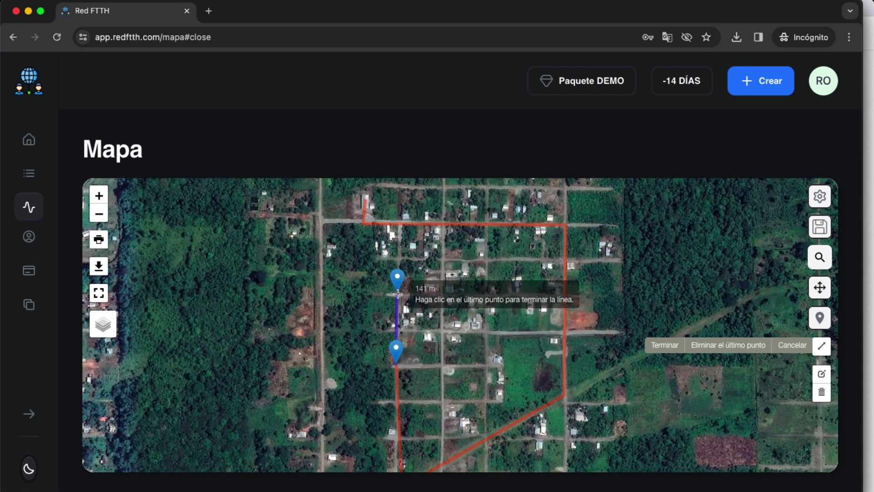
pyautogui.click(397, 254)
pyautogui.click(471, 260)
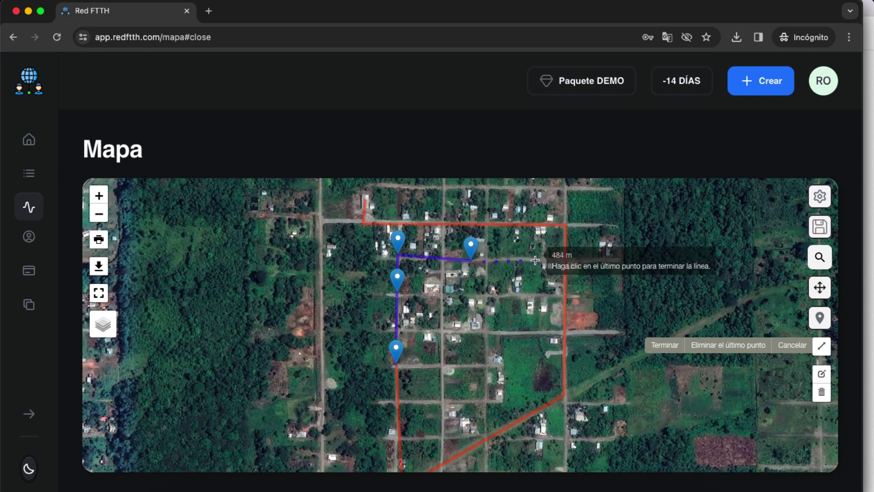
pyautogui.click(487, 260)
pyautogui.click(486, 293)
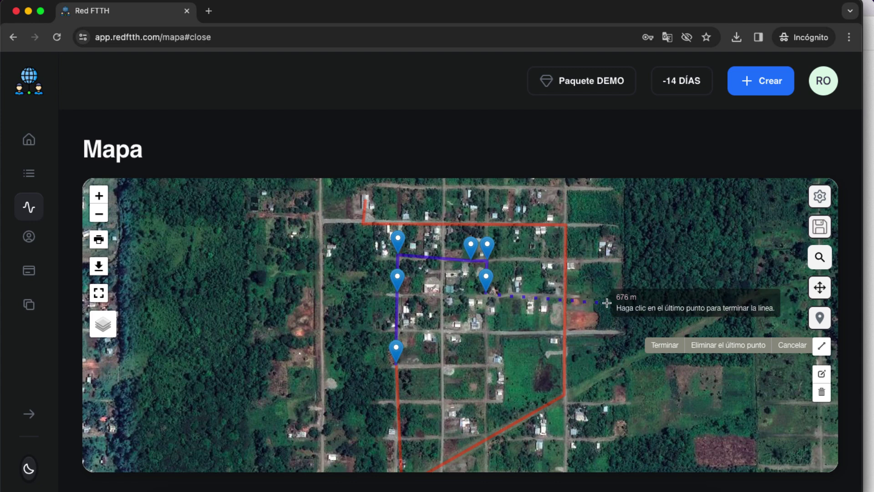
pyautogui.click(661, 346)
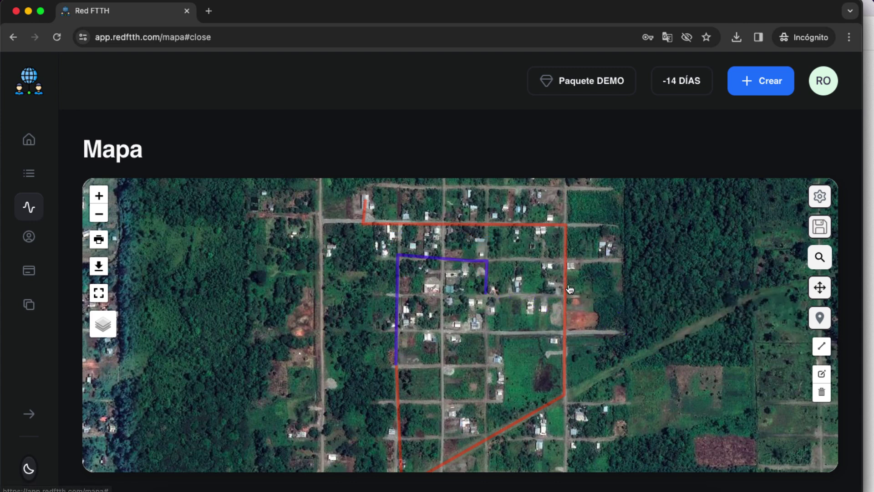
pyautogui.moveTo(406, 259)
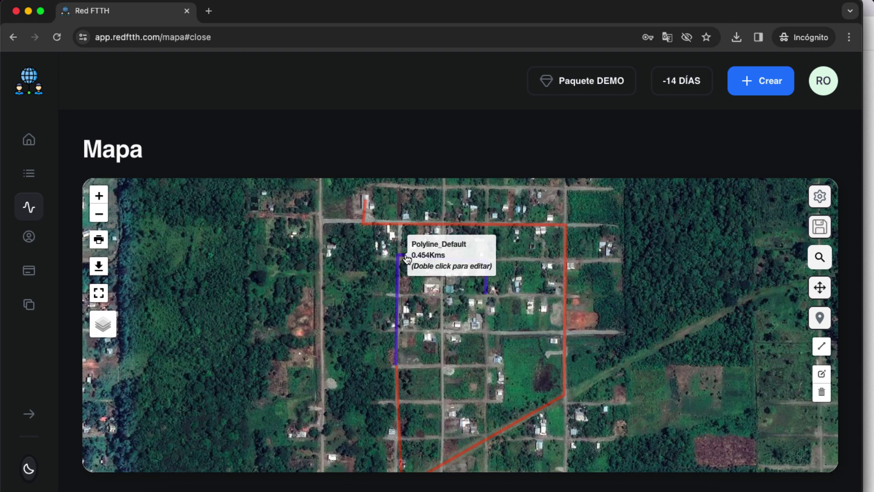
# Retitle the purple route ADSS 12 and give it the description Cidad 1
pyautogui.doubleClick(407, 258)
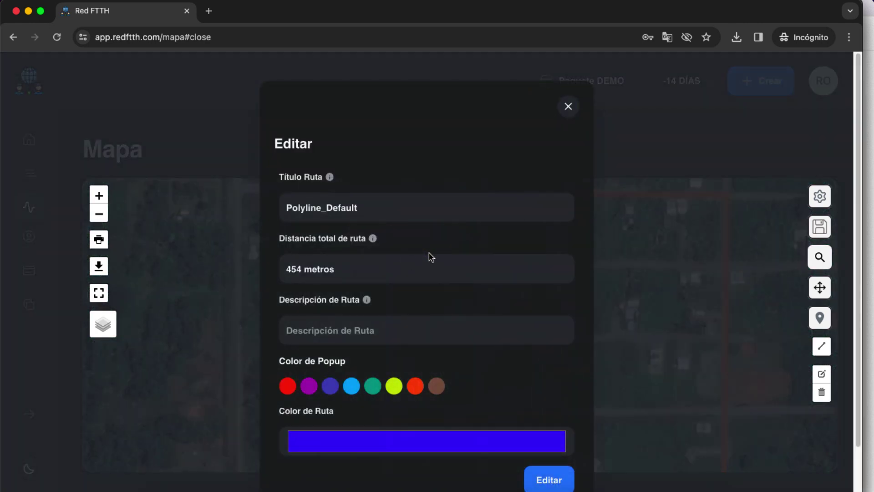
pyautogui.tripleClick(385, 212)
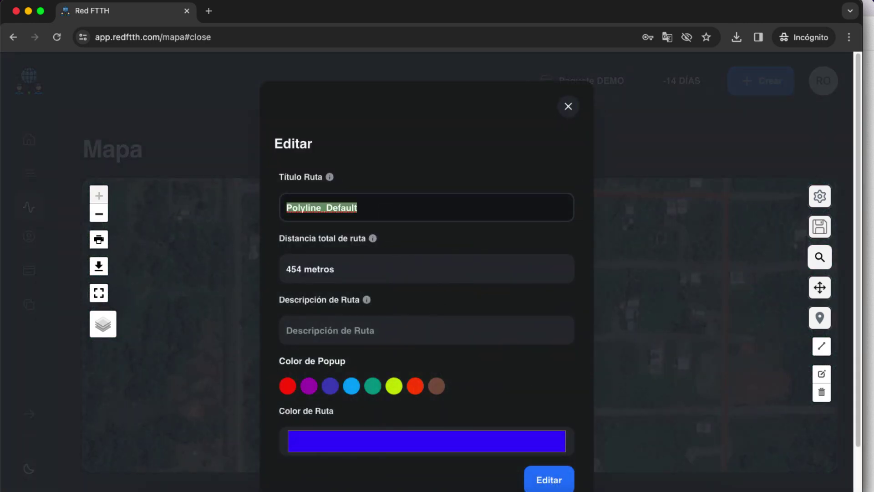
pyautogui.write('ADSS 12')
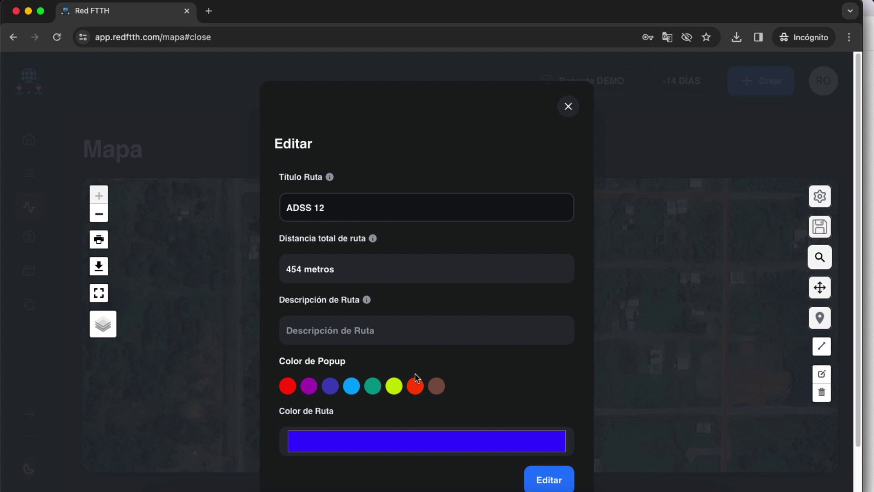
pyautogui.click(349, 331)
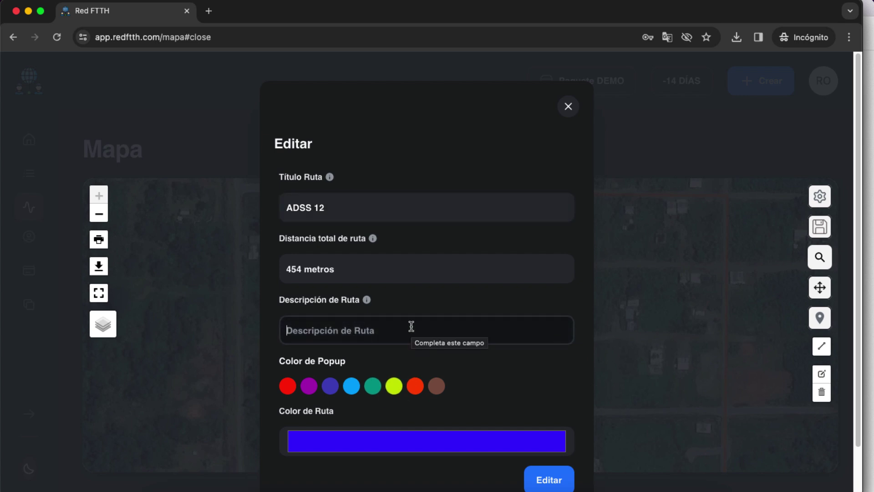
pyautogui.write('Cidad 1')
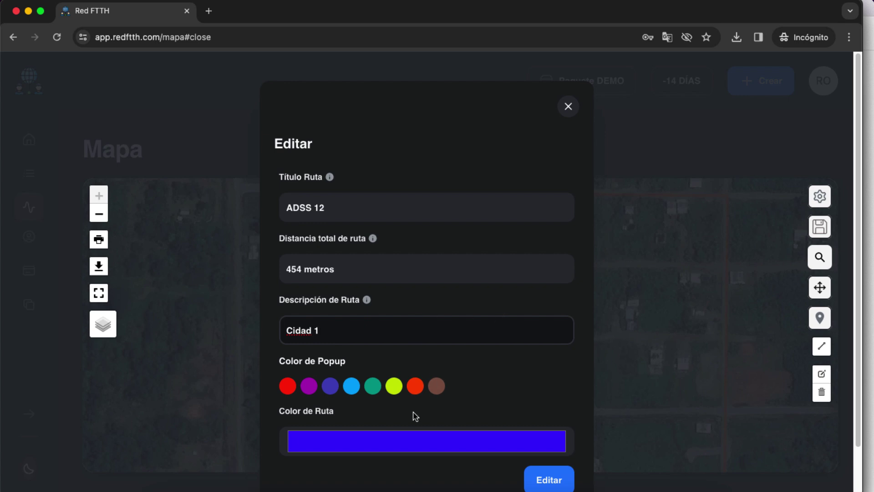
# Recolour the route green, apply the edits, then zoom out to show both routes
pyautogui.click(390, 442)
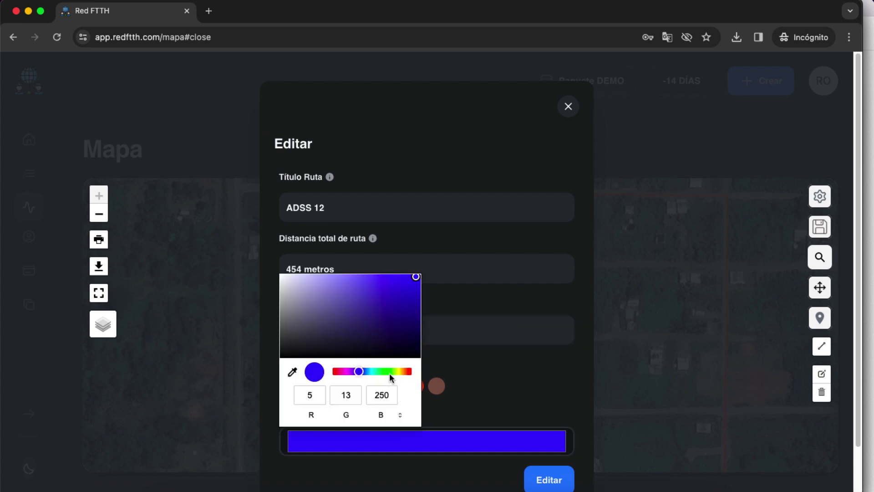
pyautogui.click(387, 372)
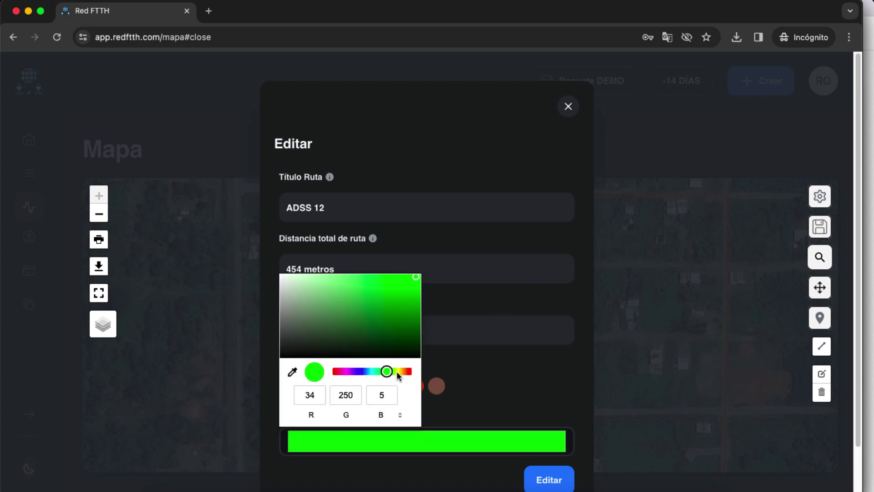
pyautogui.click(402, 372)
pyautogui.moveTo(402, 372); pyautogui.dragTo(392, 372)
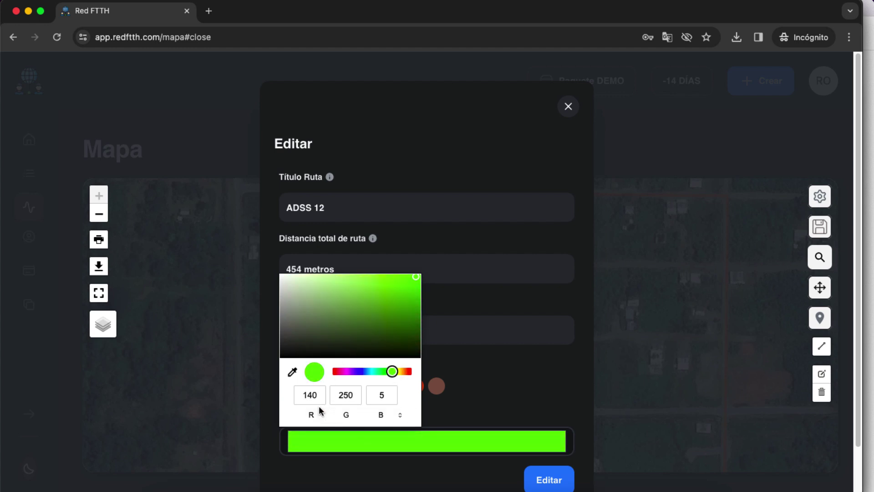
pyautogui.click(550, 481)
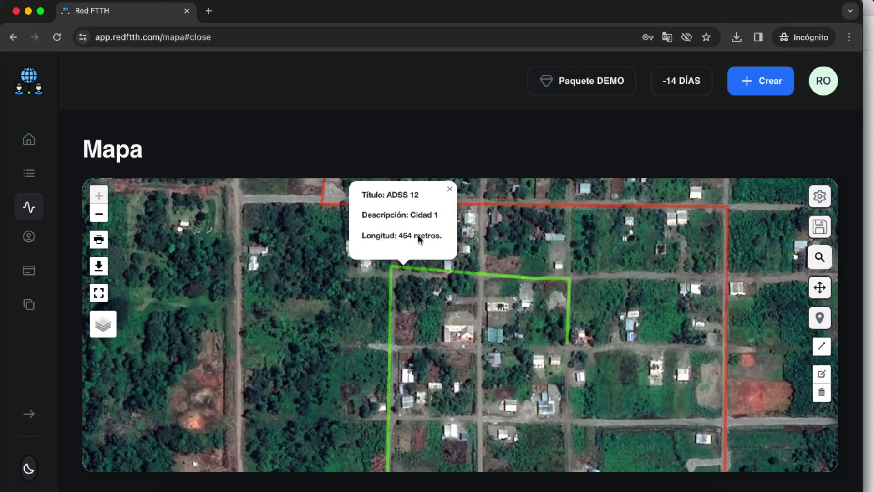
pyautogui.click(450, 189)
pyautogui.scroll(-1, 471, 230)
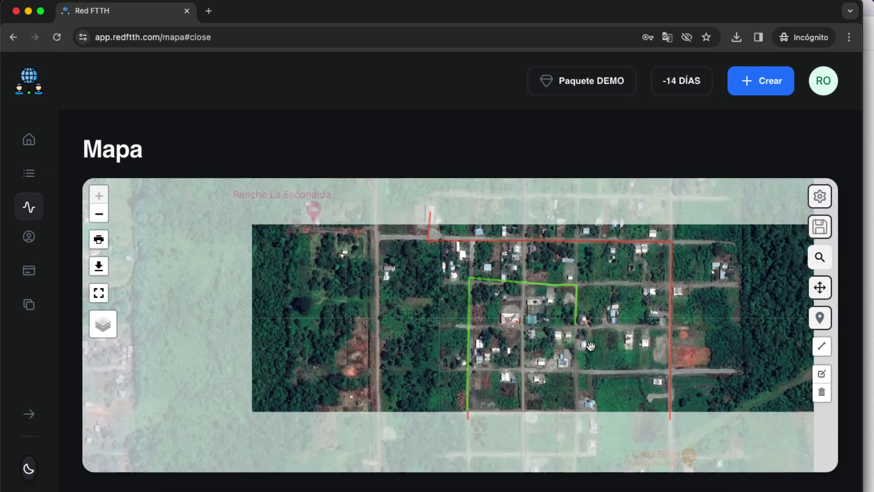
pyautogui.moveTo(572, 324); pyautogui.dragTo(483, 371)
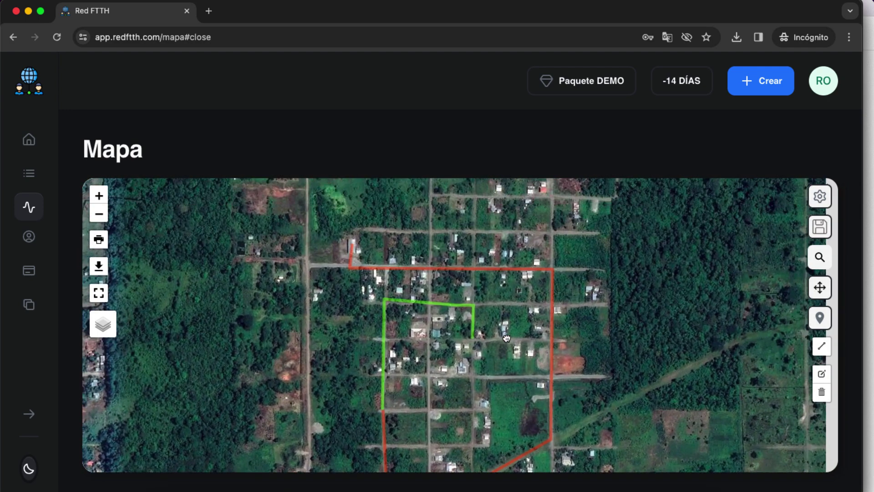
# Create a project sheet titled 'Proyecto 1' and acknowledge the success message
pyautogui.click(820, 231)
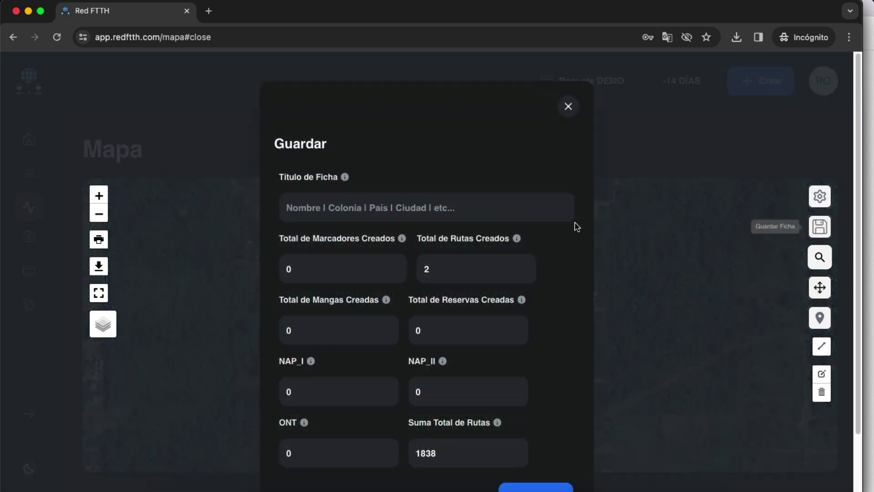
pyautogui.click(342, 210)
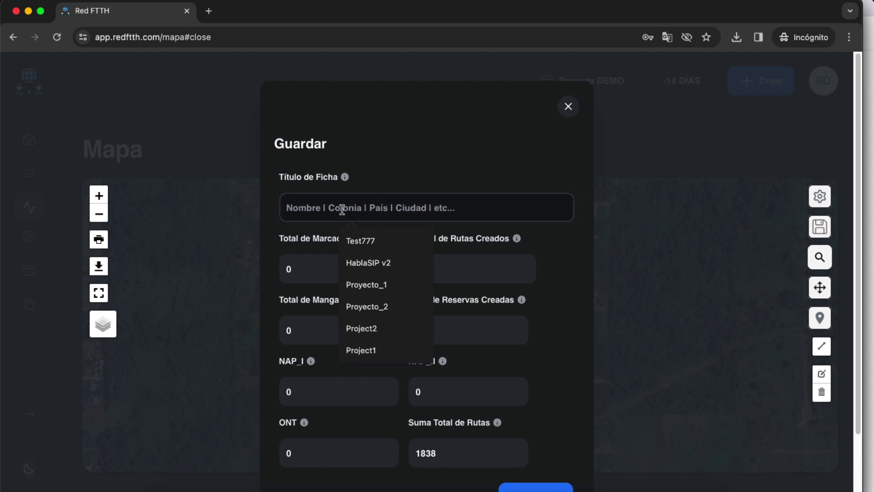
pyautogui.write('Proyecto 1')
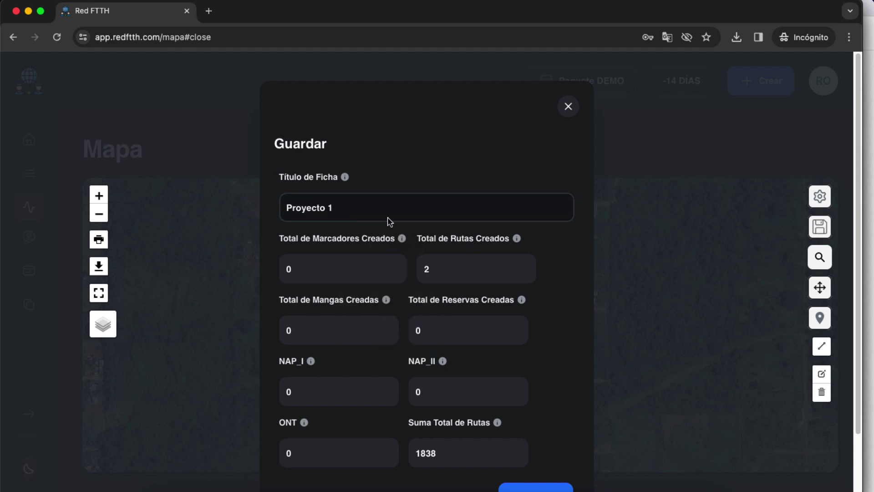
pyautogui.scroll(-3, 463, 354)
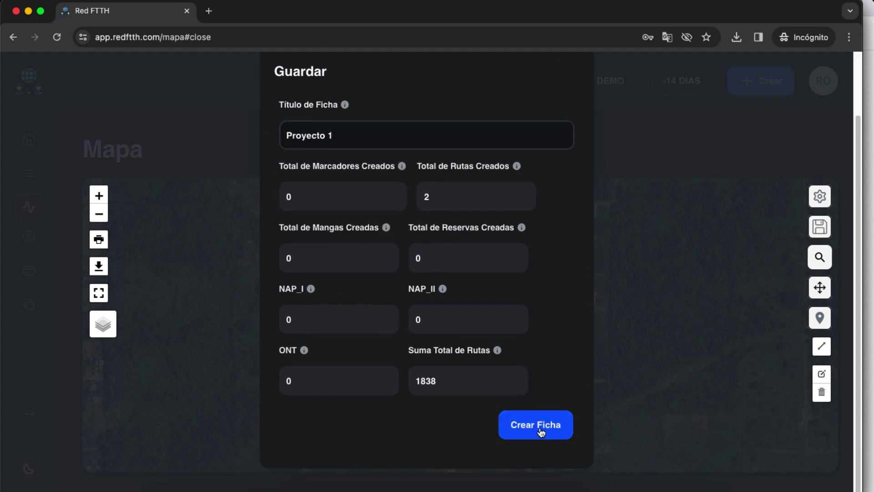
pyautogui.click(541, 432)
pyautogui.click(433, 362)
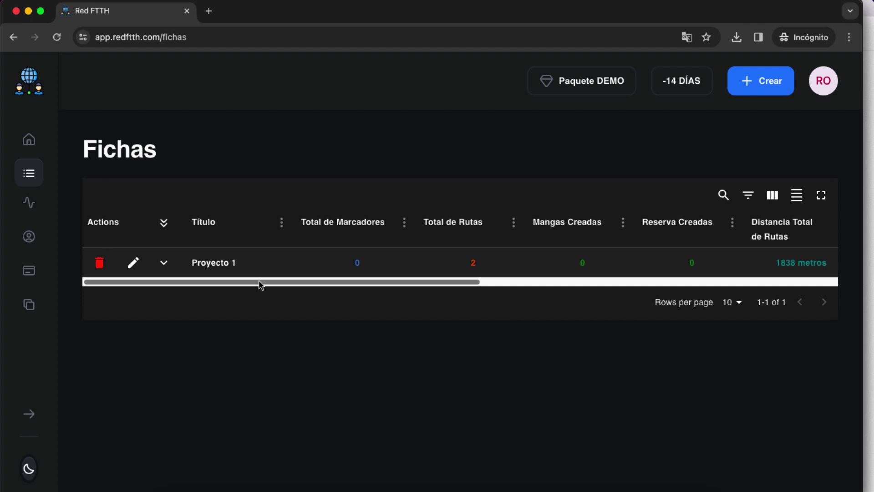
# Scroll the Fichas table sideways to review Proyecto 1's columns, including 2 routes and 1838 metros
pyautogui.moveTo(260, 285); pyautogui.dragTo(308, 285)
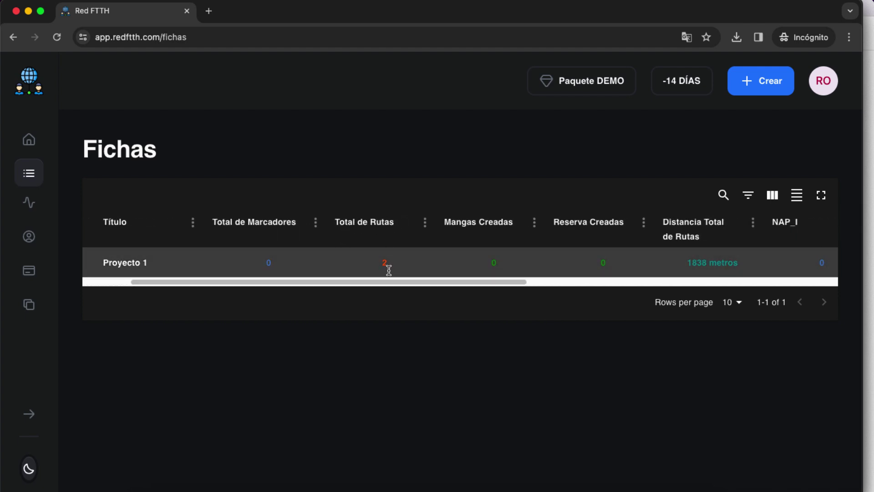
pyautogui.moveTo(372, 284); pyautogui.dragTo(481, 286)
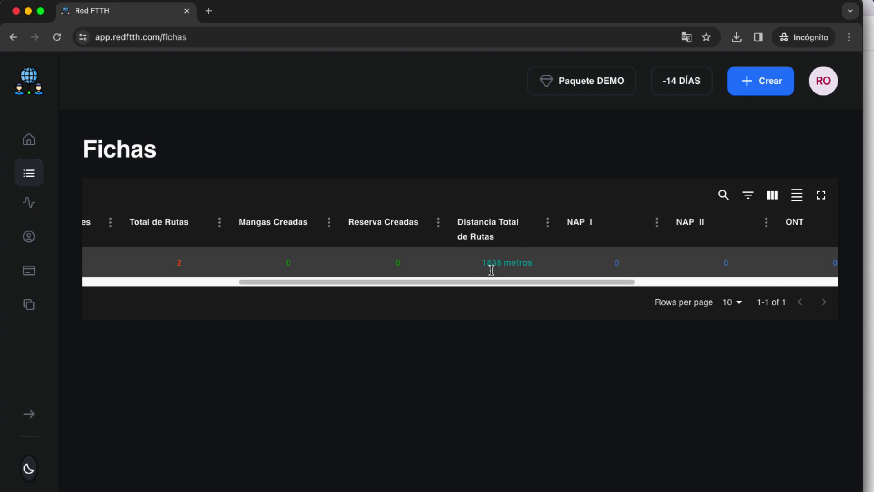
pyautogui.moveTo(465, 285); pyautogui.dragTo(440, 285)
pyautogui.moveTo(539, 285); pyautogui.dragTo(564, 263)
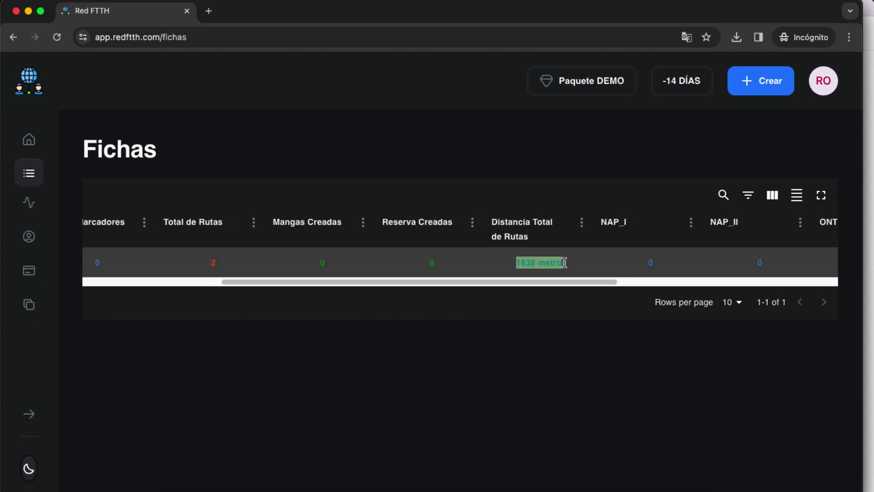
pyautogui.click(590, 262)
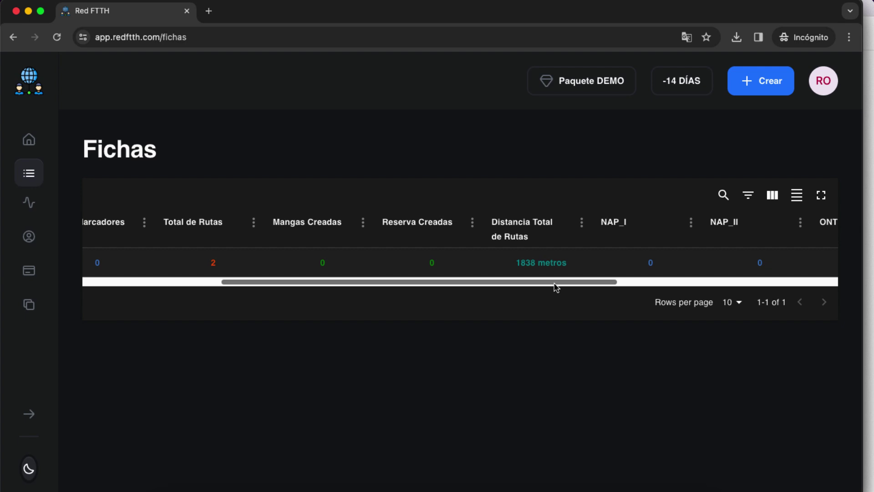
pyautogui.moveTo(555, 284); pyautogui.dragTo(368, 269)
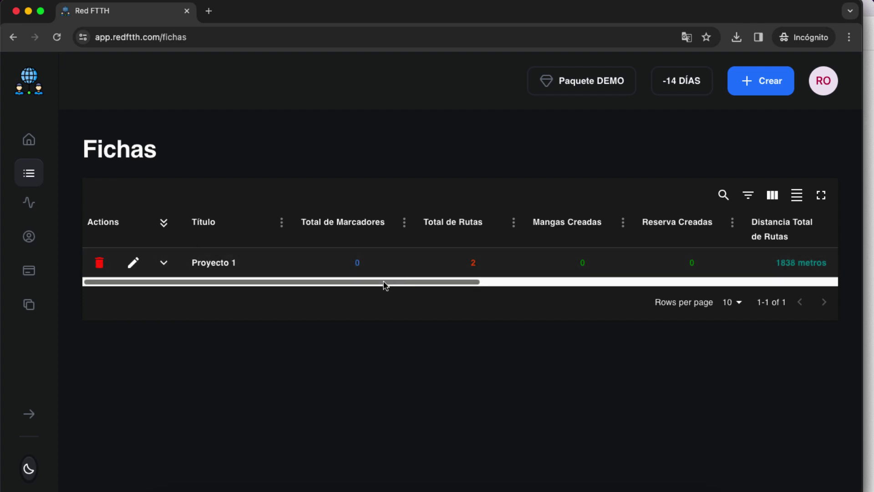
pyautogui.moveTo(385, 285)
pyautogui.mouseDown()
pyautogui.moveTo(419, 289)
pyautogui.moveTo(328, 287)
pyautogui.mouseUp()
# Open Proyecto 1's map for editing and try the satellite, plain and OpenStreetMap base layers
pyautogui.click(132, 272)
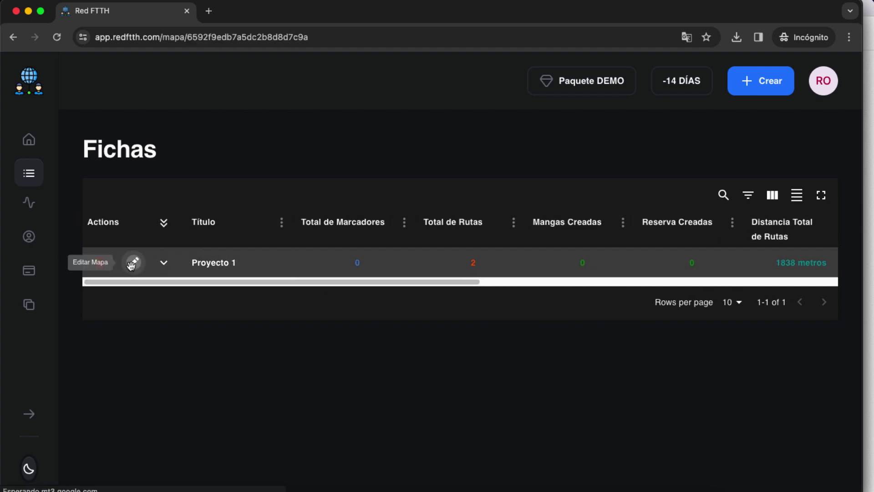
pyautogui.scroll(-2, 540, 300)
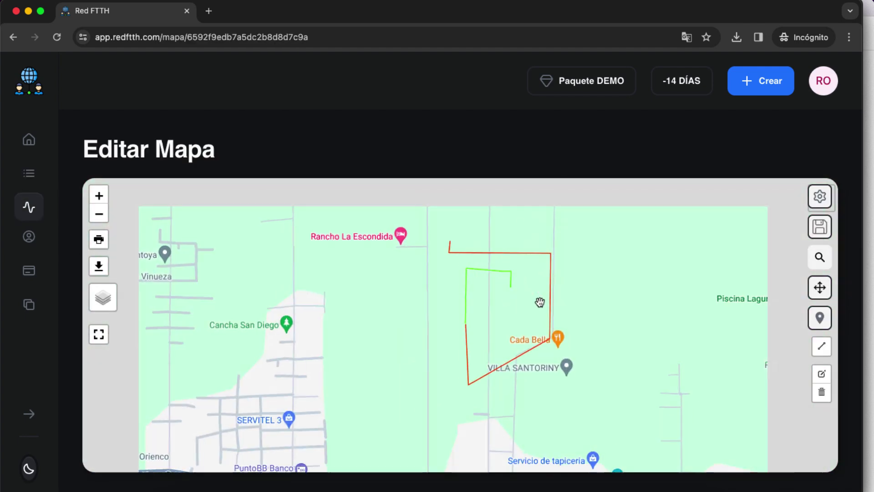
pyautogui.moveTo(104, 305)
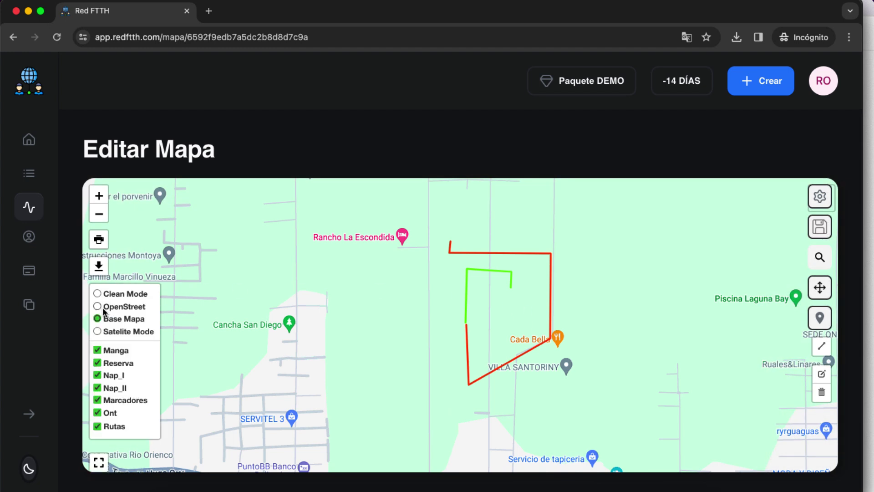
pyautogui.click(97, 332)
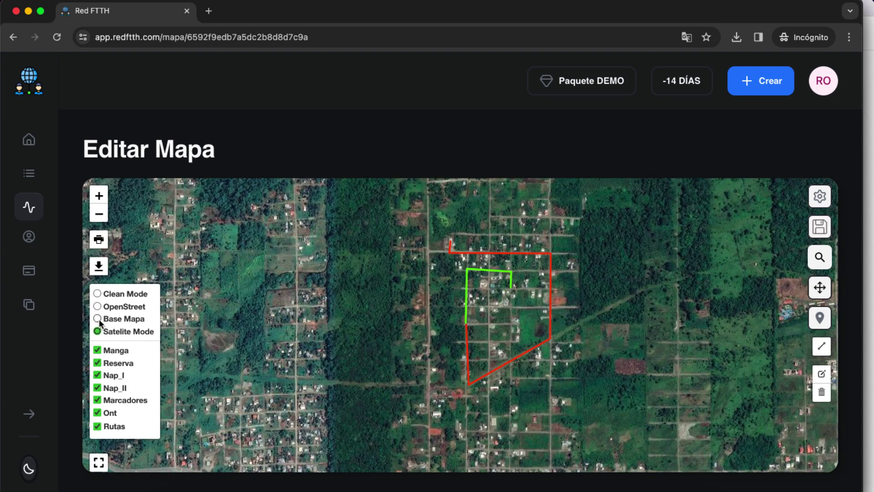
pyautogui.click(98, 319)
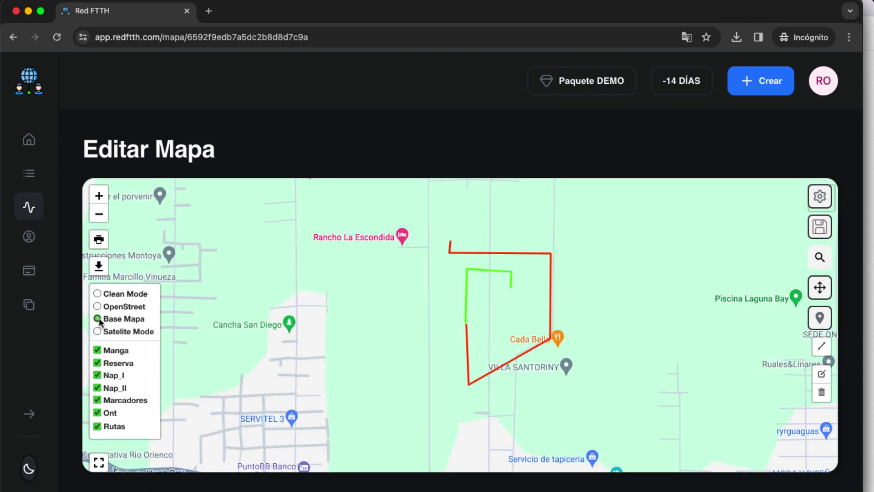
pyautogui.click(97, 307)
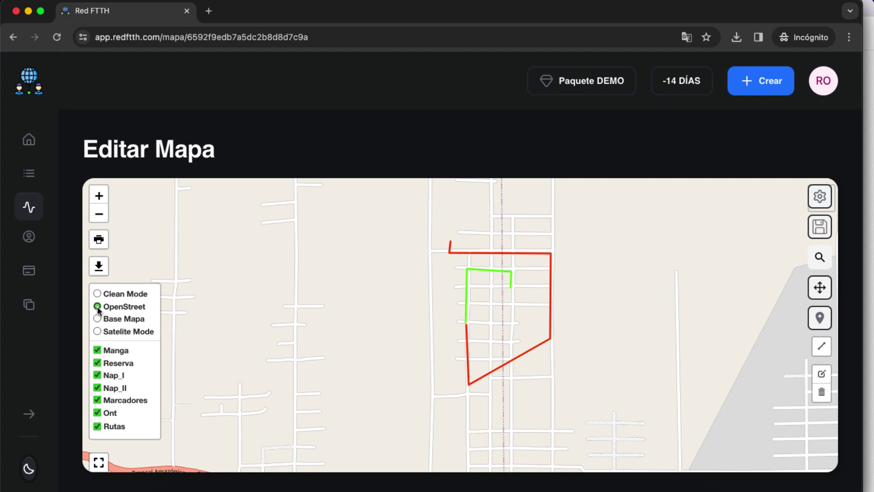
# Settle on satellite imagery and centre the red and green fiber routes in view
pyautogui.scroll(1, 553, 309)
pyautogui.scroll(1, 559, 311)
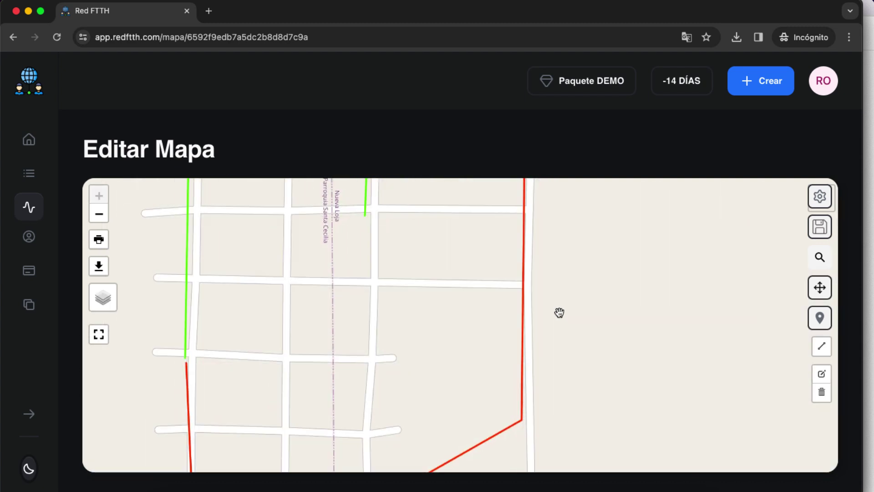
pyautogui.scroll(-1, 441, 302)
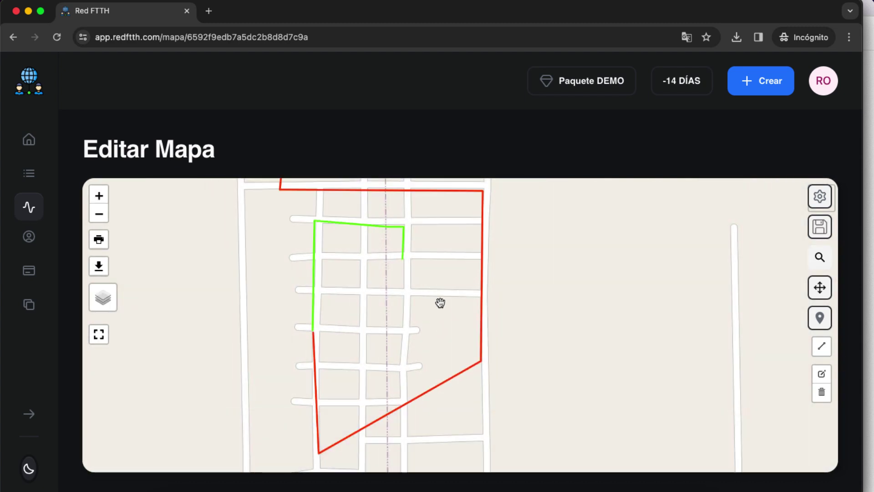
pyautogui.scroll(-1, 441, 302)
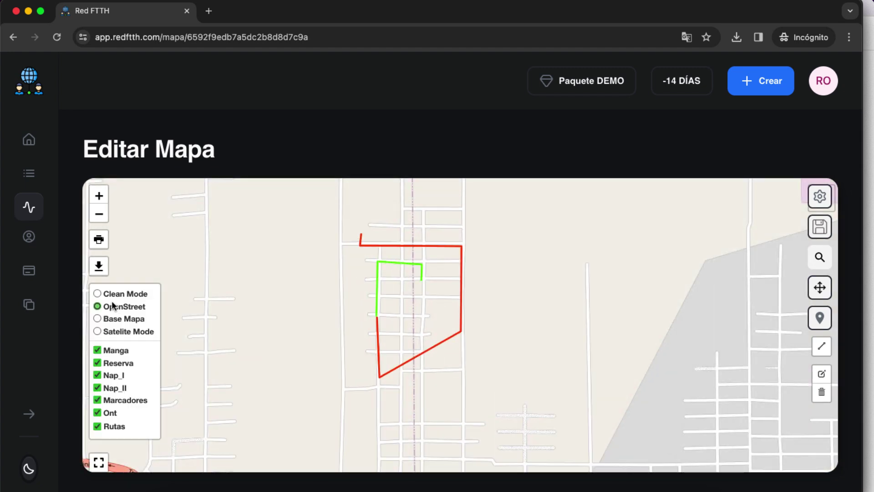
pyautogui.click(106, 293)
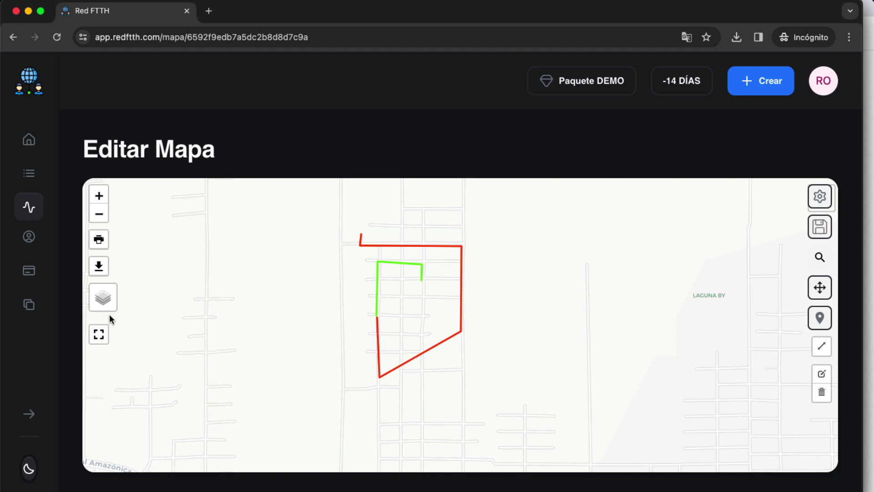
pyautogui.moveTo(112, 309)
pyautogui.click(121, 332)
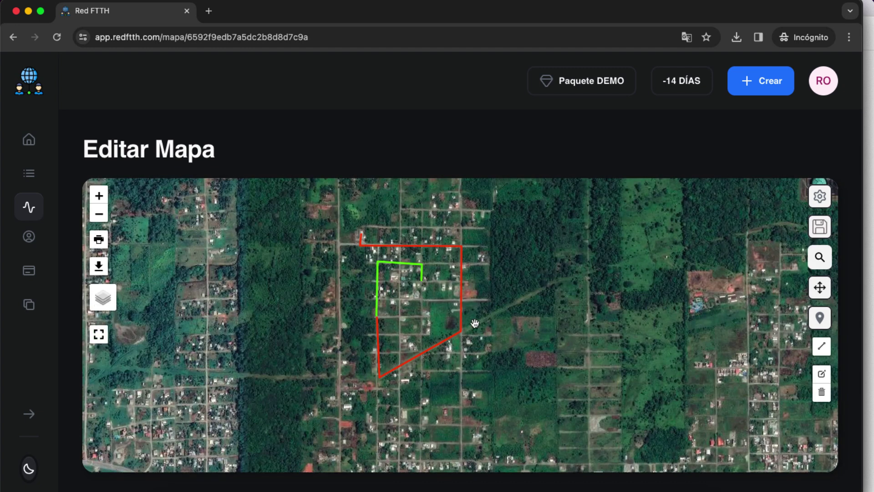
pyautogui.scroll(2, 460, 321)
pyautogui.scroll(-2, 492, 314)
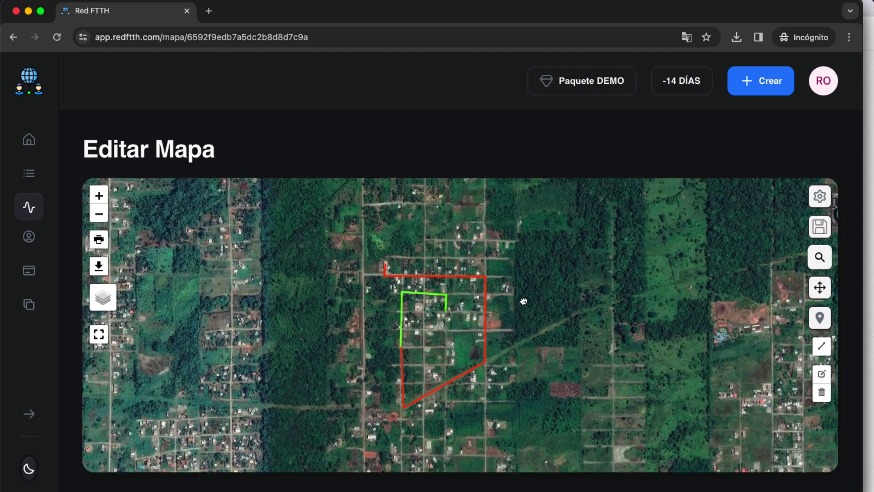
pyautogui.moveTo(523, 301); pyautogui.dragTo(541, 323)
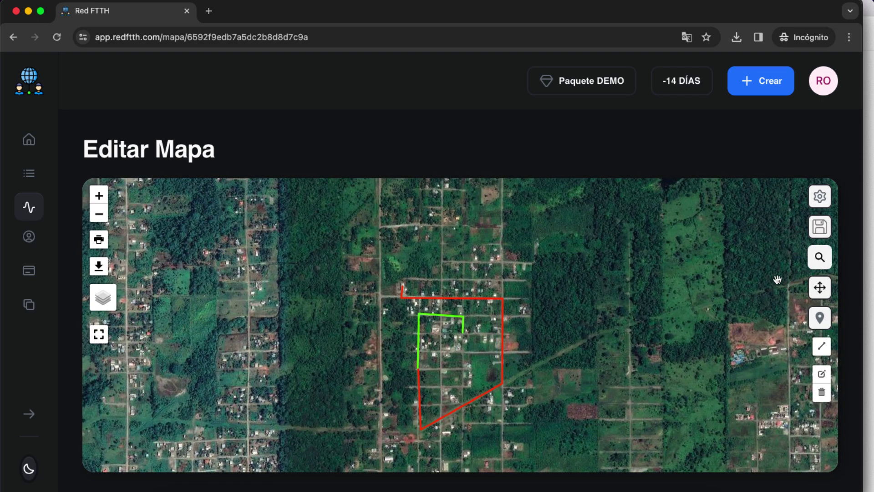
# Drop eight marker pins at the route corners, edges and the green line's end
pyautogui.click(821, 320)
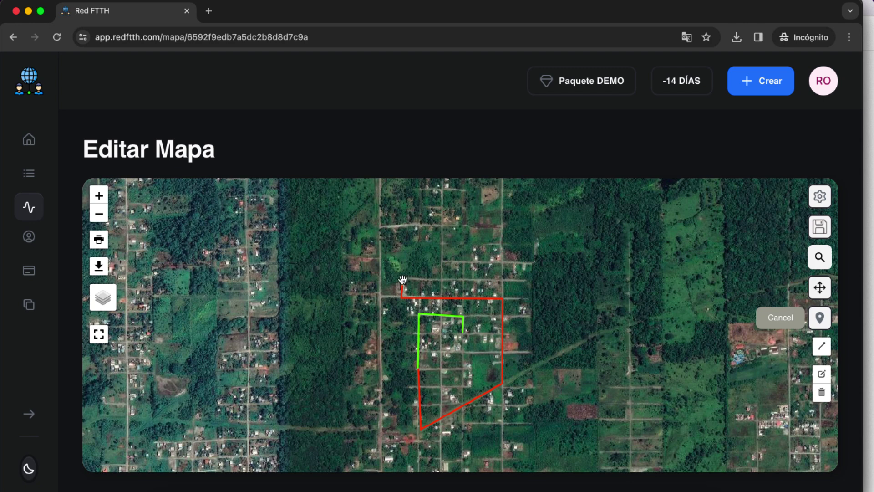
pyautogui.click(399, 302)
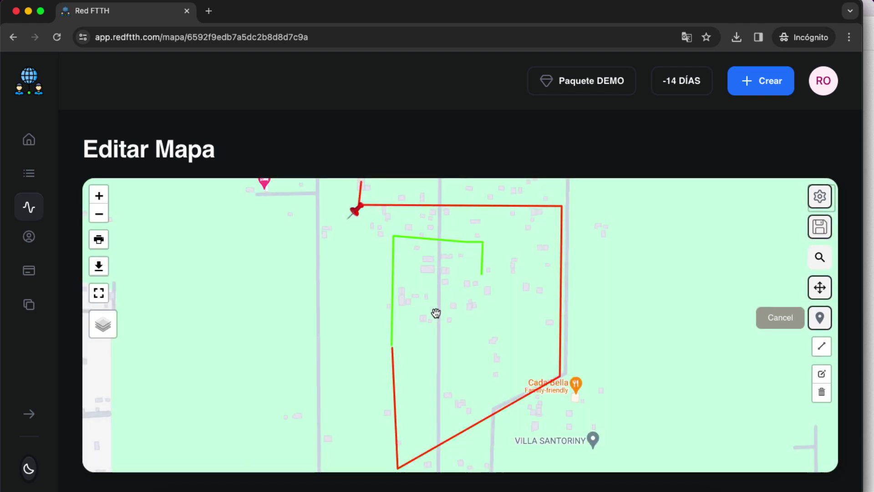
pyautogui.scroll(-2, 672, 321)
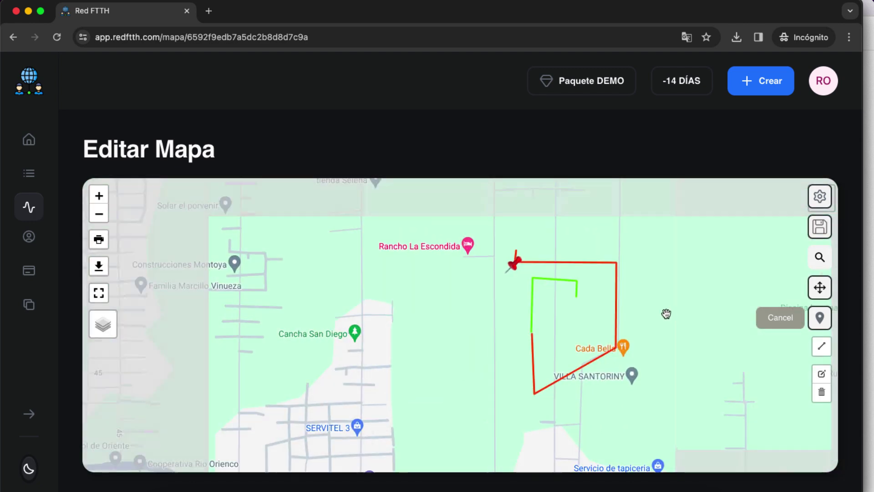
pyautogui.click(572, 265)
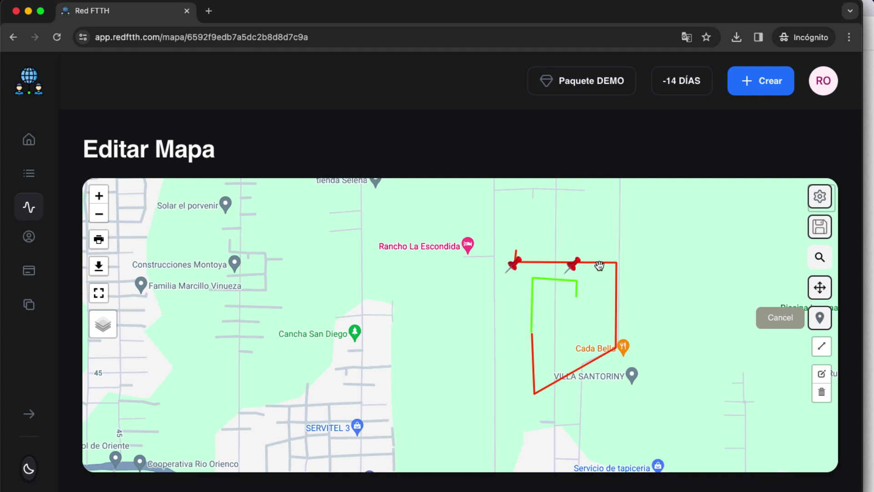
pyautogui.click(623, 264)
pyautogui.click(620, 351)
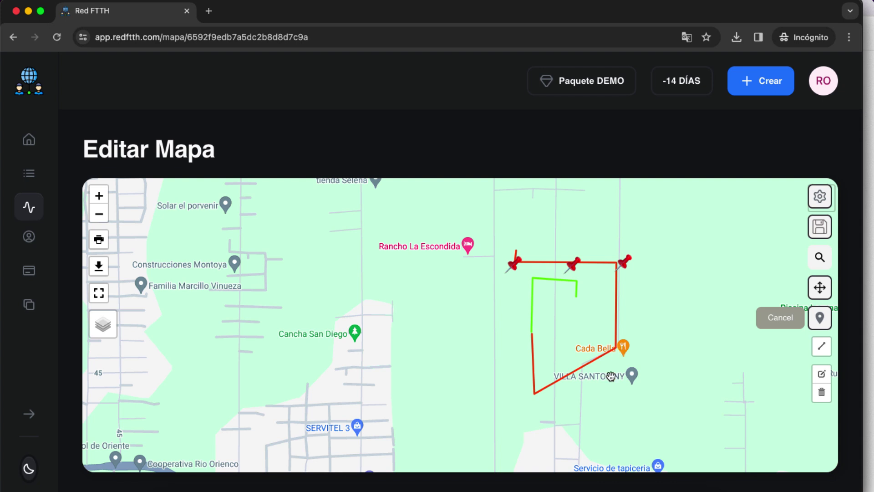
pyautogui.click(537, 396)
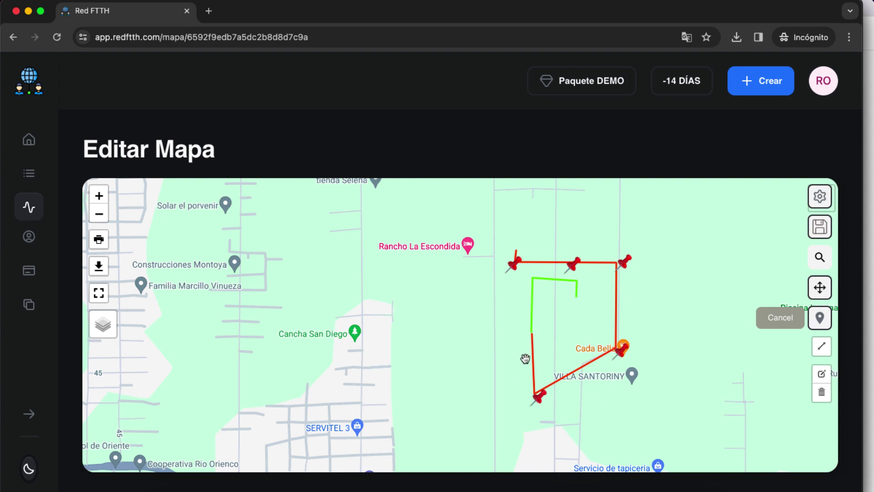
pyautogui.click(531, 332)
pyautogui.click(529, 273)
pyautogui.click(582, 297)
# Stop placing markers and switch the base map back to satellite imagery
pyautogui.click(776, 319)
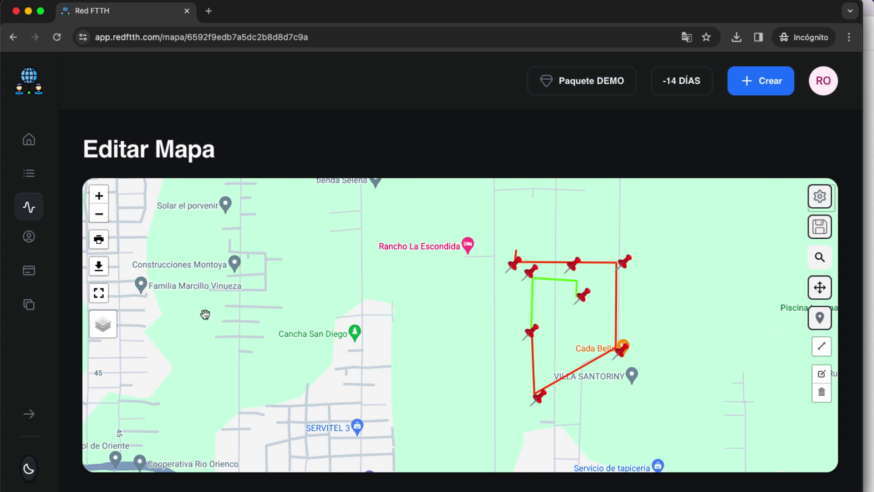
pyautogui.moveTo(108, 322)
pyautogui.click(109, 358)
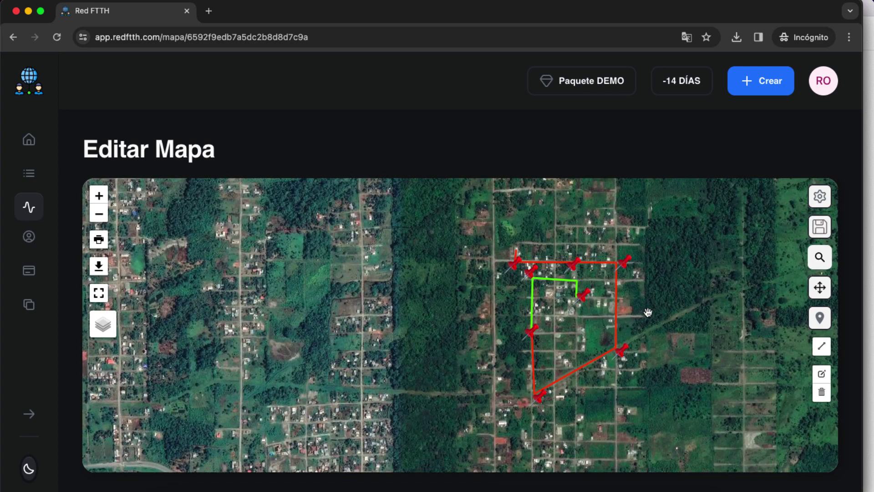
pyautogui.scroll(3, 579, 279)
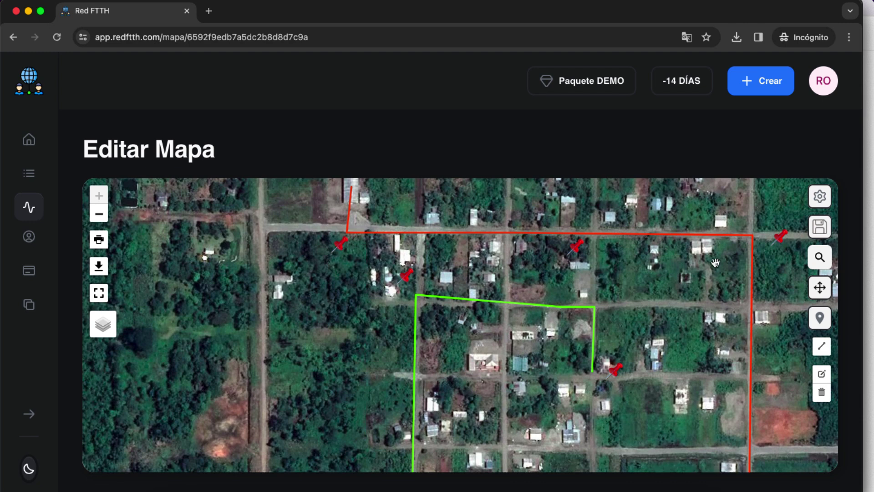
pyautogui.doubleClick(339, 248)
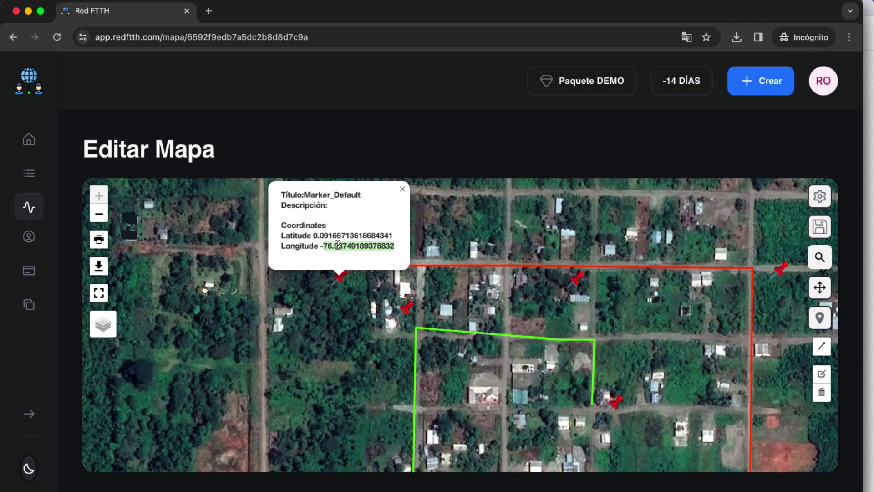
pyautogui.doubleClick(339, 279)
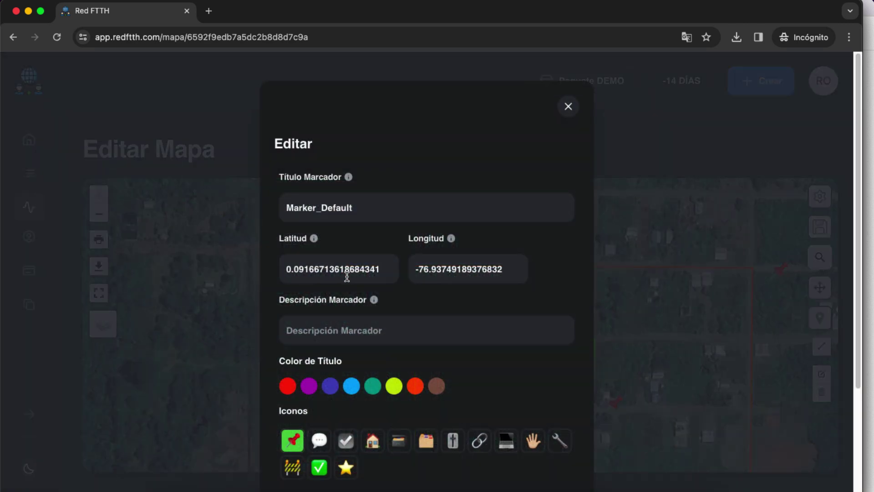
pyautogui.moveTo(382, 270); pyautogui.dragTo(284, 270)
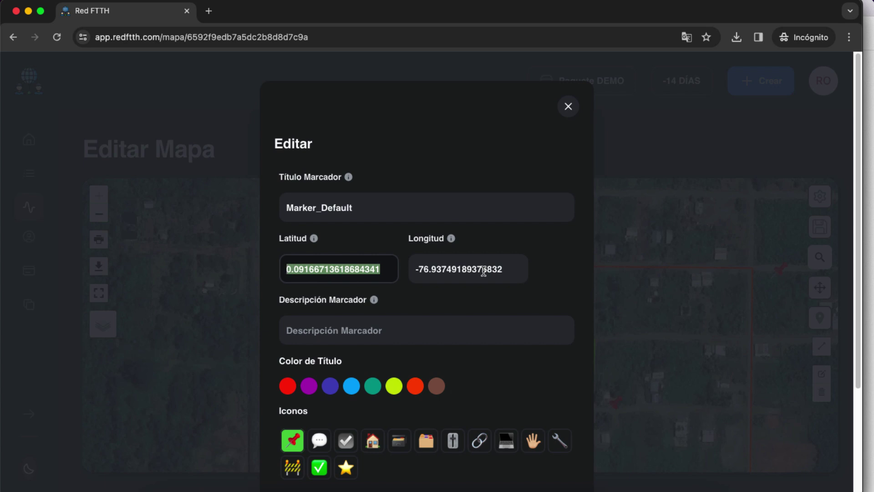
pyautogui.moveTo(478, 272); pyautogui.dragTo(512, 272)
pyautogui.press('Right')
pyautogui.keyDown('shift'); pyautogui.click(425, 268); pyautogui.keyUp('shift')
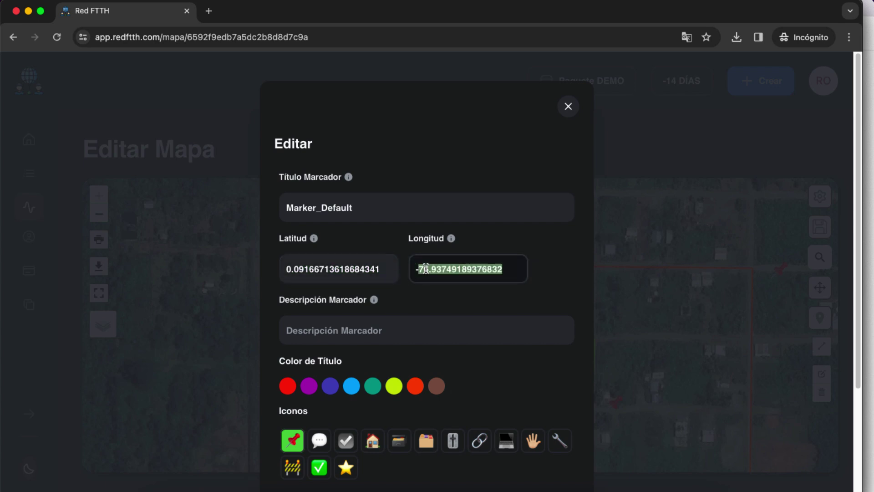
pyautogui.moveTo(384, 269); pyautogui.dragTo(290, 269)
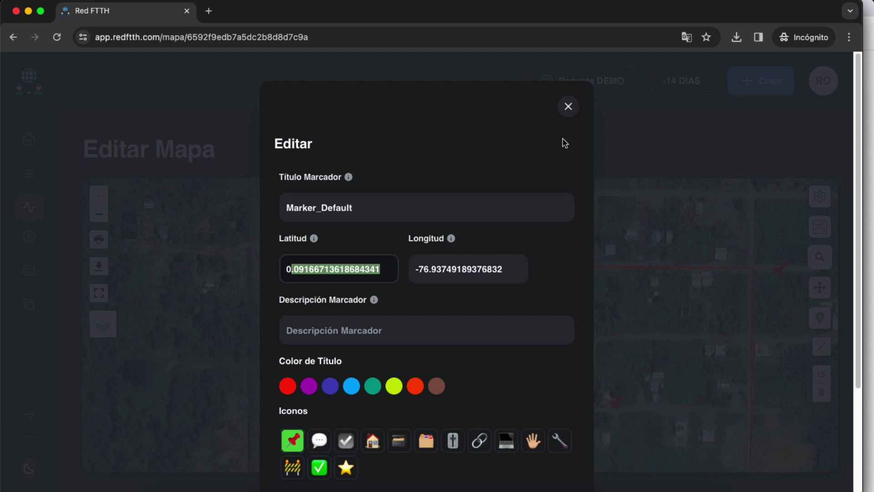
pyautogui.click(568, 107)
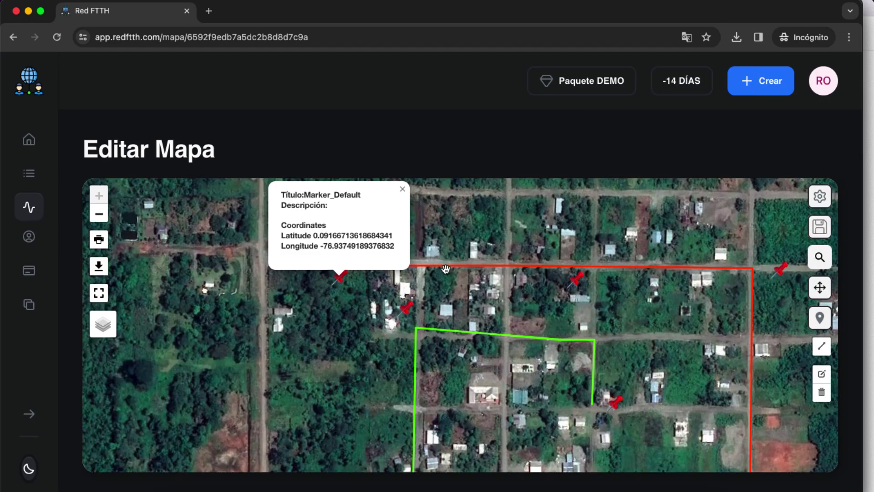
pyautogui.click(402, 190)
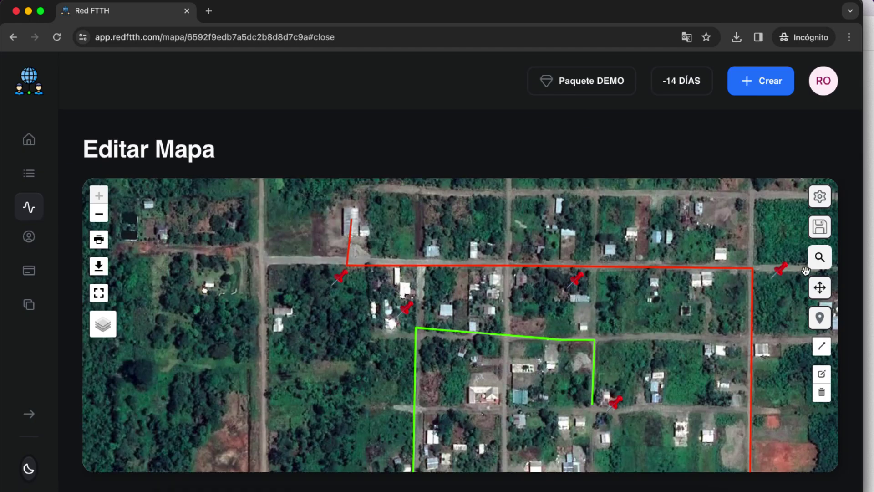
# Move the top pins onto the top-left corner, top red line and right-end corner
pyautogui.click(820, 289)
pyautogui.click(821, 290)
pyautogui.moveTo(340, 283); pyautogui.dragTo(355, 260)
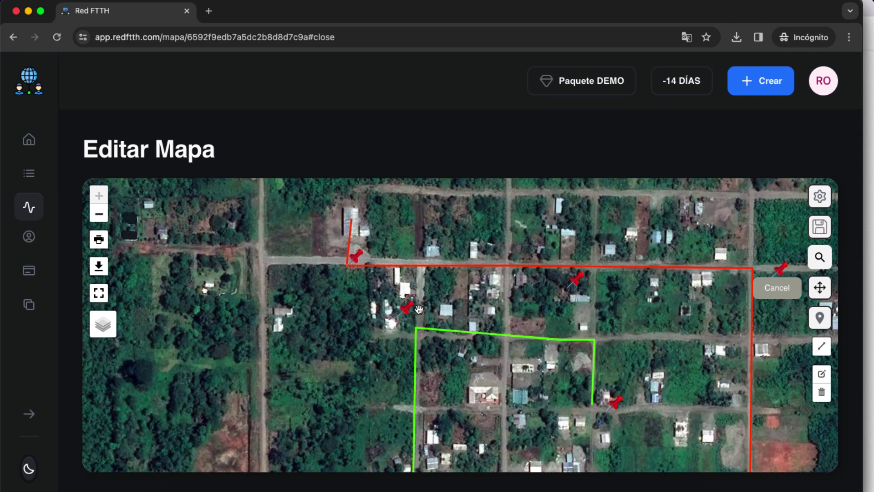
pyautogui.moveTo(408, 313); pyautogui.dragTo(434, 261)
pyautogui.moveTo(579, 280); pyautogui.dragTo(603, 255)
pyautogui.moveTo(780, 268); pyautogui.dragTo(757, 259)
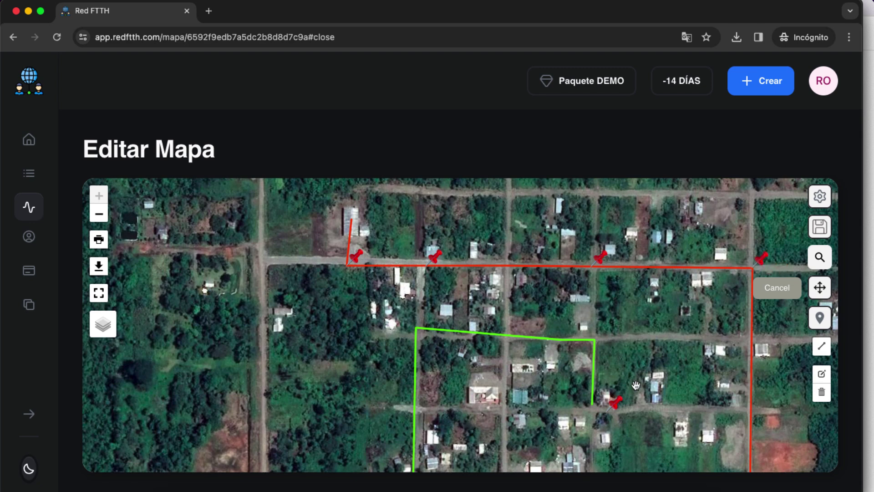
# Go fullscreen and snap the lower pins to the red corner, lower-left corner, junction and green end
pyautogui.moveTo(706, 378); pyautogui.dragTo(690, 288)
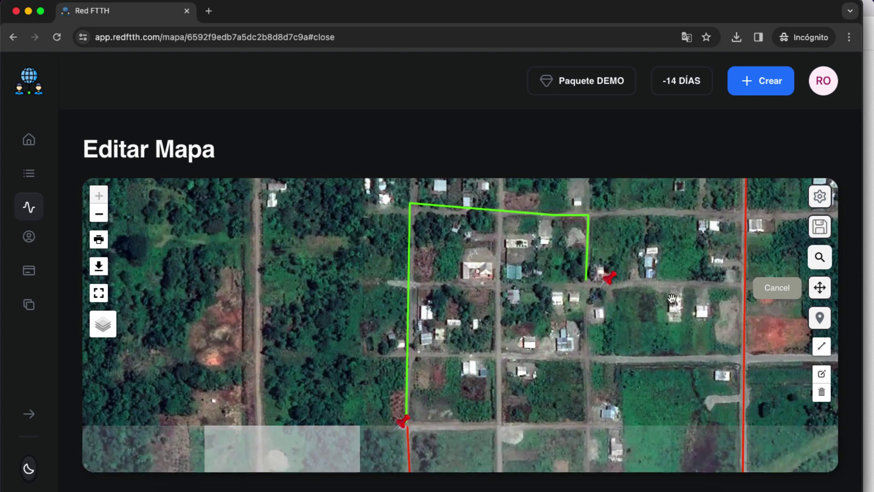
pyautogui.moveTo(678, 411); pyautogui.dragTo(643, 273)
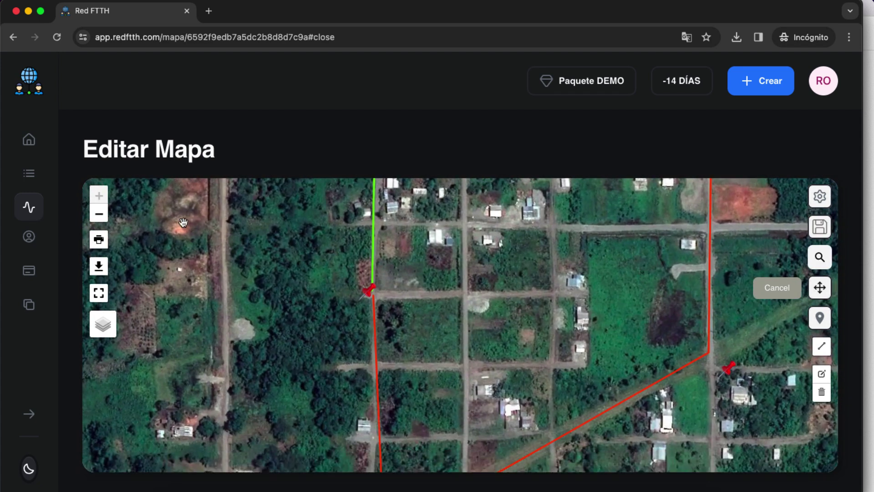
pyautogui.click(99, 294)
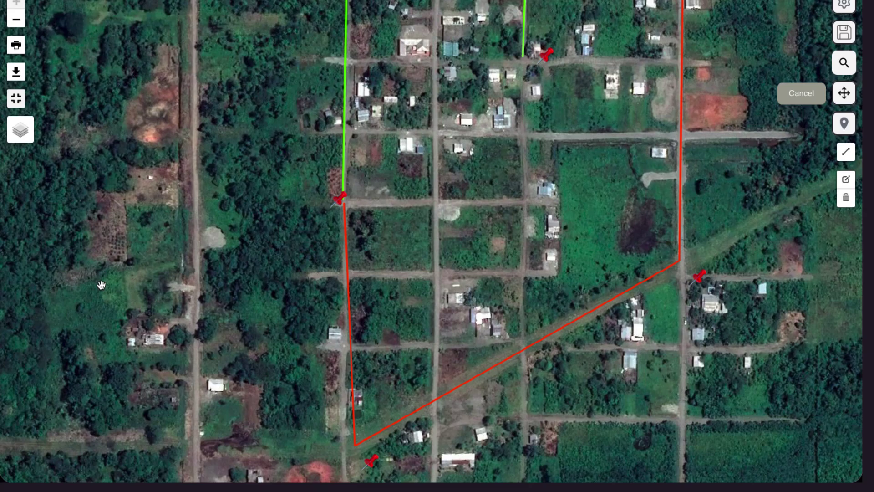
pyautogui.moveTo(705, 305); pyautogui.dragTo(693, 277)
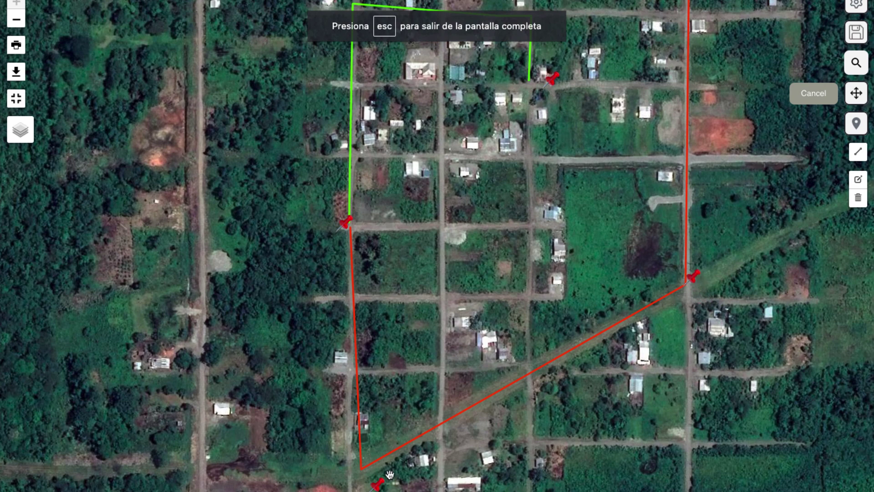
pyautogui.moveTo(377, 483); pyautogui.dragTo(371, 458)
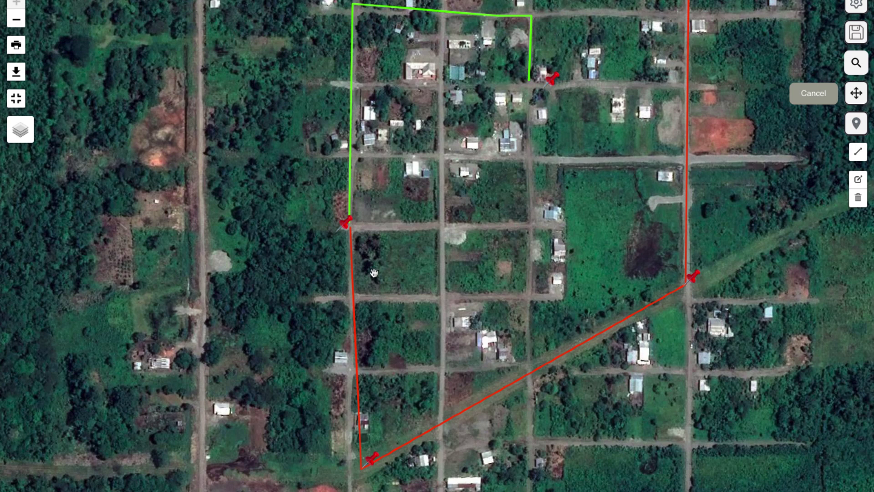
pyautogui.moveTo(345, 223); pyautogui.dragTo(361, 212)
pyautogui.moveTo(553, 79); pyautogui.dragTo(537, 74)
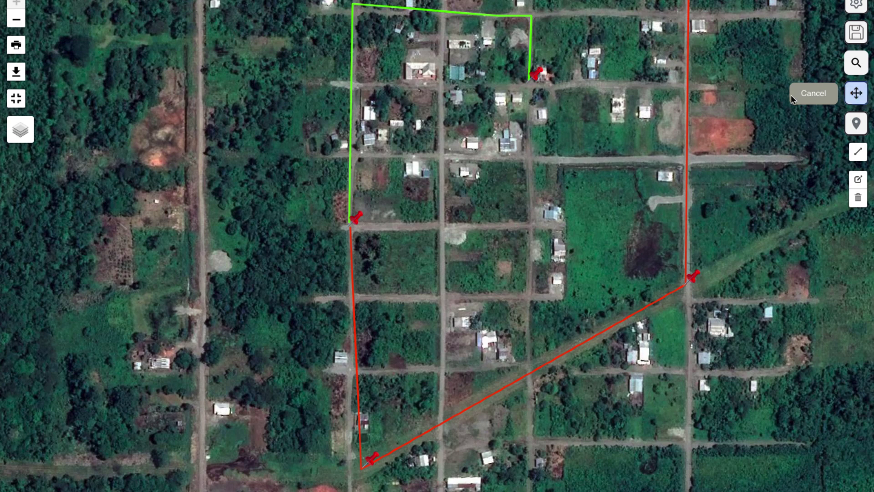
# Update the Proyecto 1 sheet, then review it in Fichas: 8 markers, 2 routes, 1838 metres
pyautogui.click(808, 94)
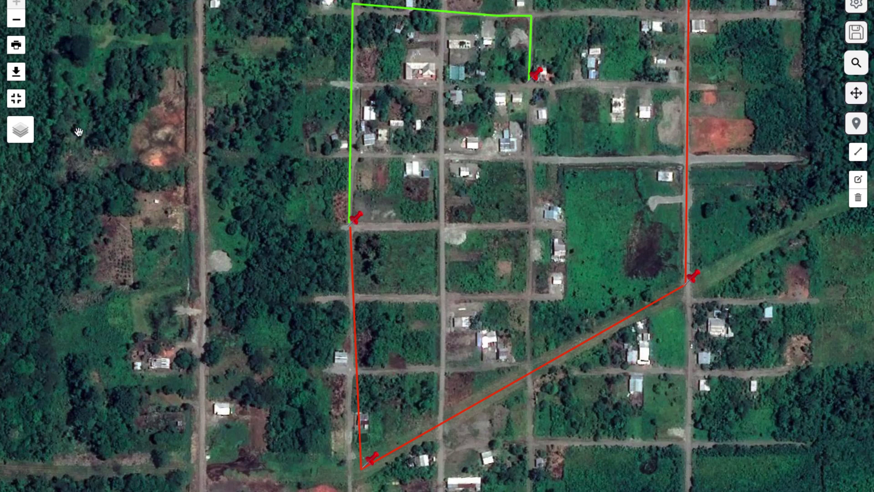
pyautogui.click(25, 104)
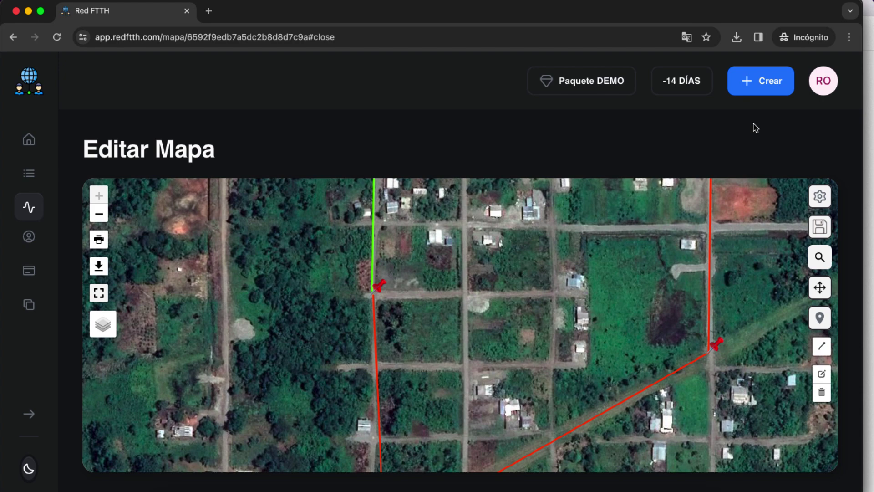
pyautogui.click(825, 225)
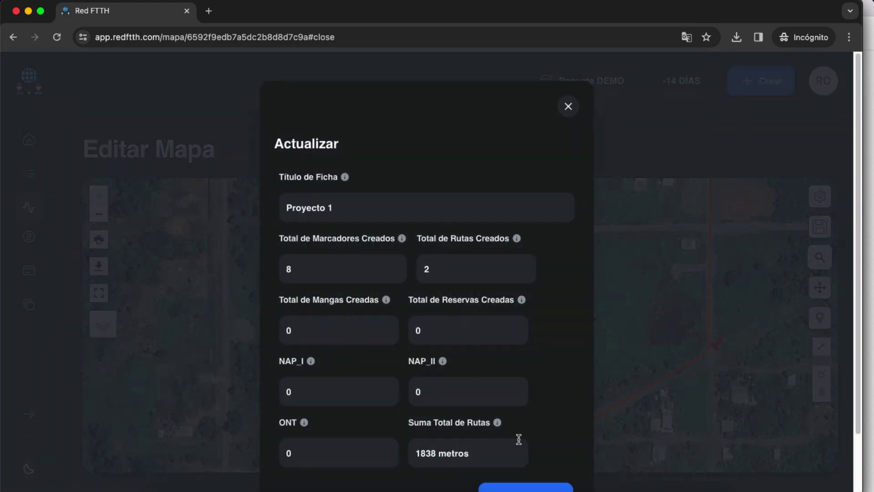
pyautogui.click(526, 488)
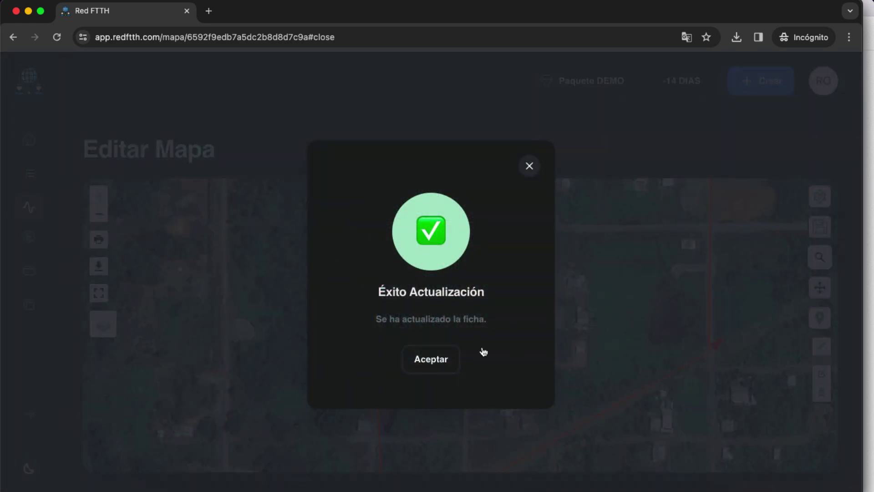
pyautogui.click(427, 362)
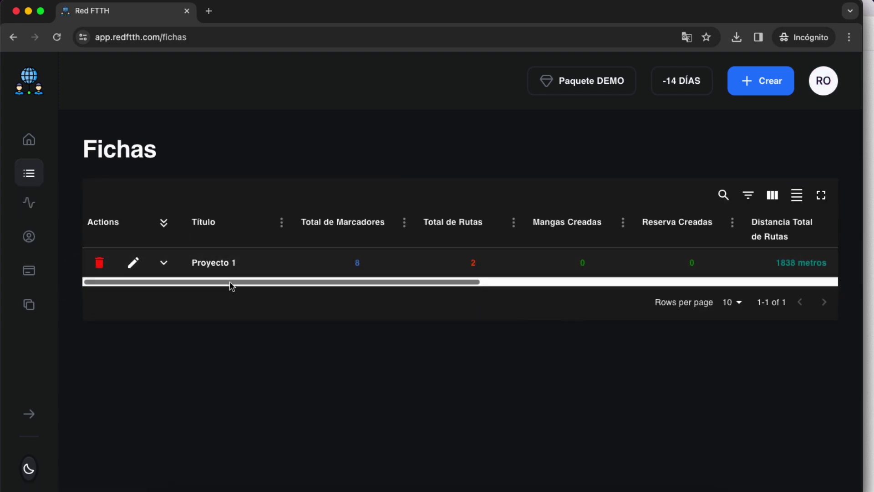
pyautogui.moveTo(140, 282); pyautogui.dragTo(152, 286)
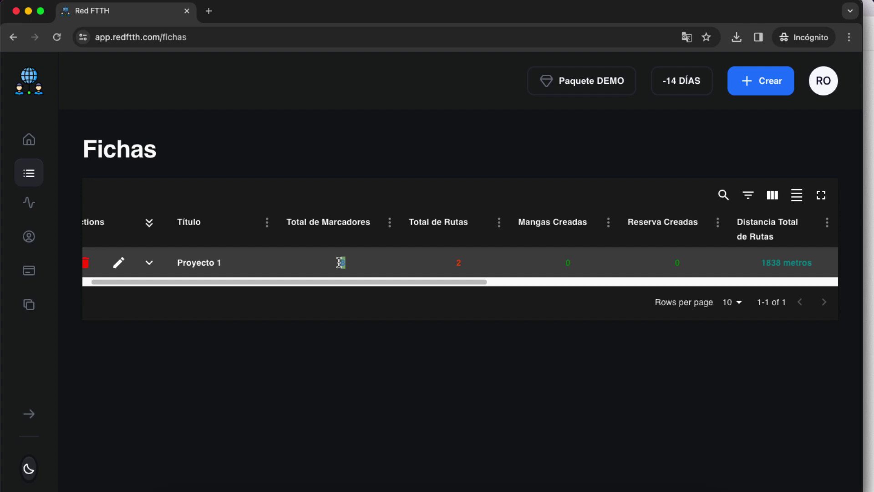
pyautogui.moveTo(406, 288); pyautogui.dragTo(305, 296)
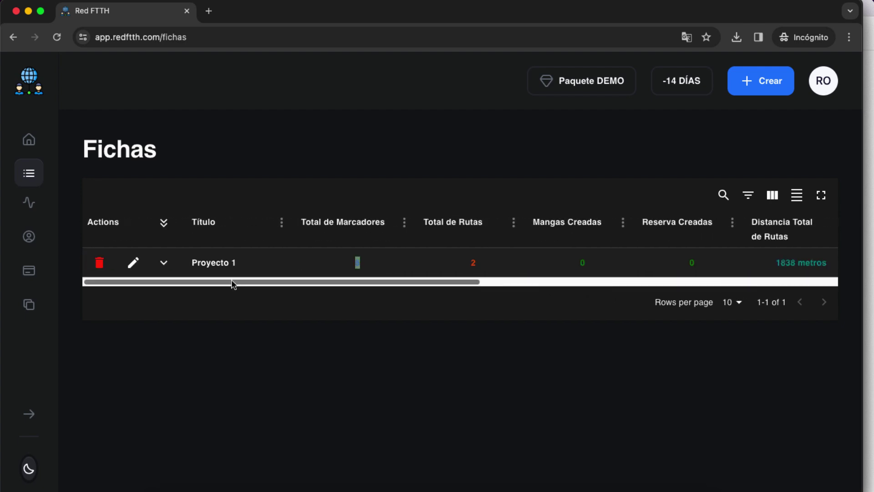
# Edit Proyecto 1's map, switch to satellite imagery and pan to centre the routes
pyautogui.click(133, 263)
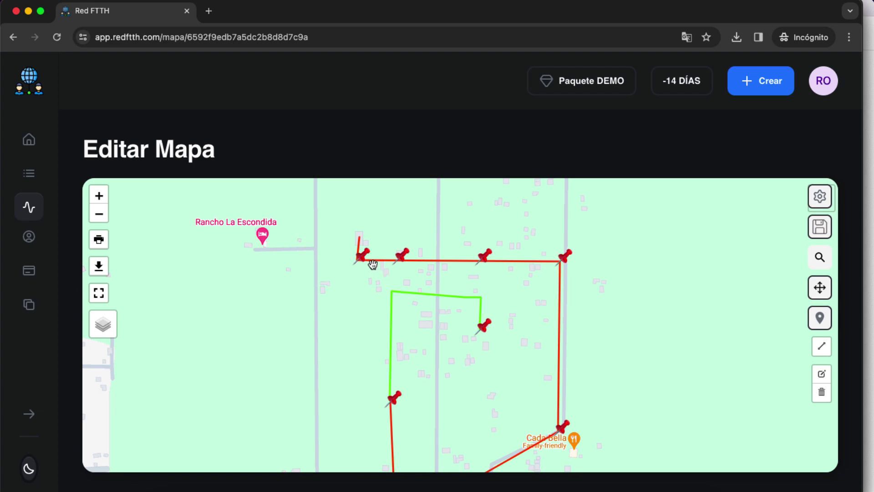
pyautogui.moveTo(104, 329)
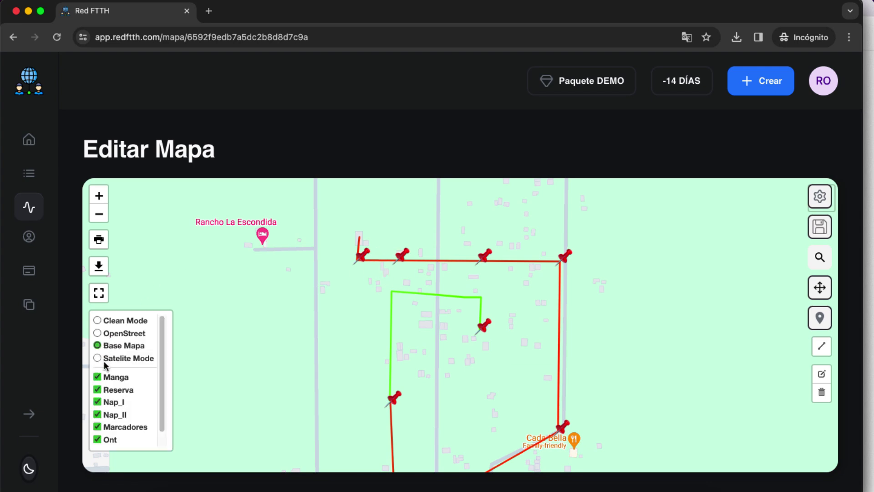
pyautogui.click(104, 360)
pyautogui.moveTo(535, 412); pyautogui.dragTo(535, 363)
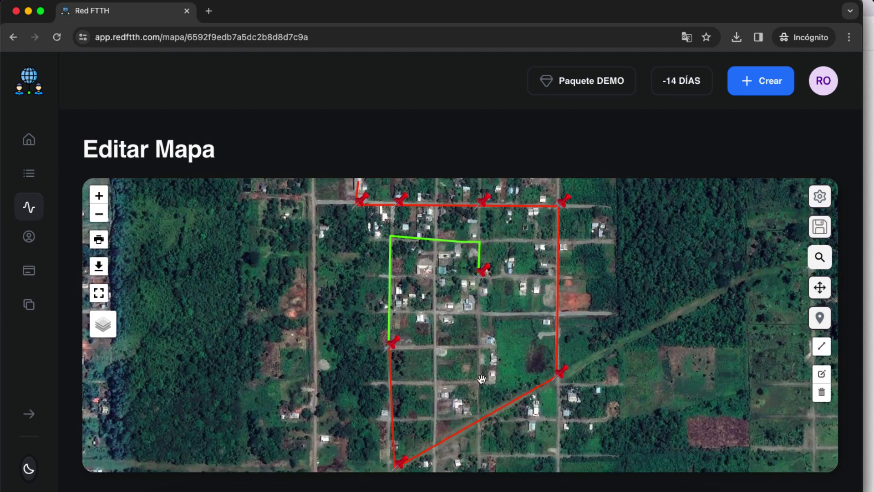
pyautogui.moveTo(478, 279); pyautogui.dragTo(481, 361)
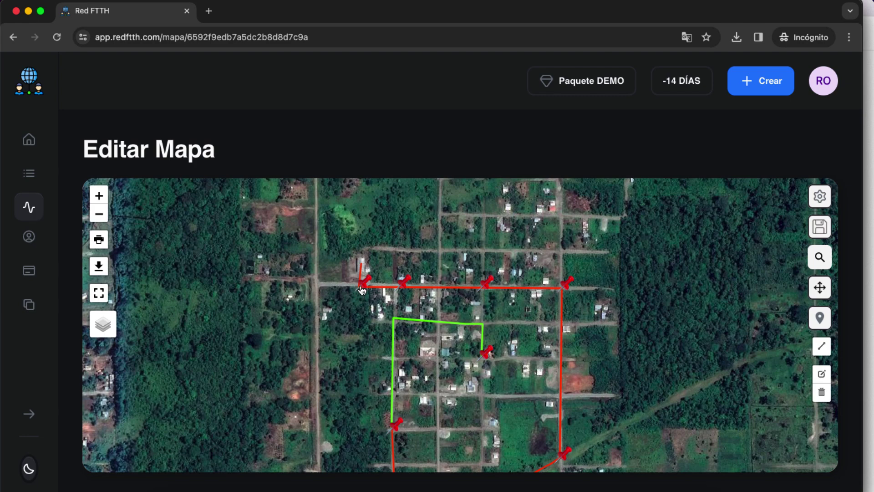
# Title the top-left pin NAP_1, describe it Calle AyB, and give it the NAP_I icon
pyautogui.click(362, 286)
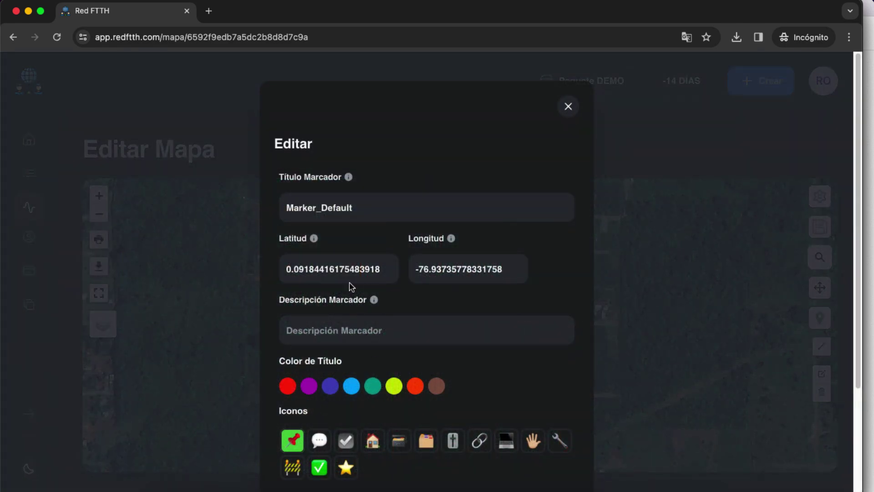
pyautogui.doubleClick(357, 214)
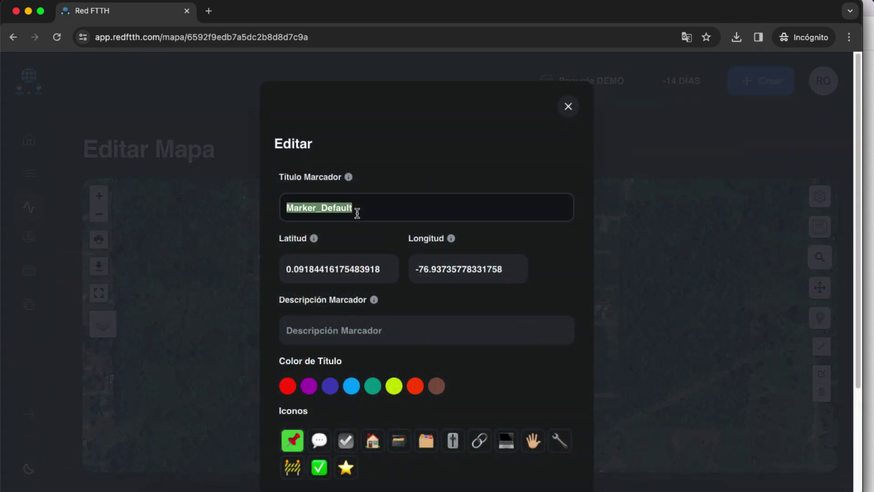
pyautogui.write('NAP_1')
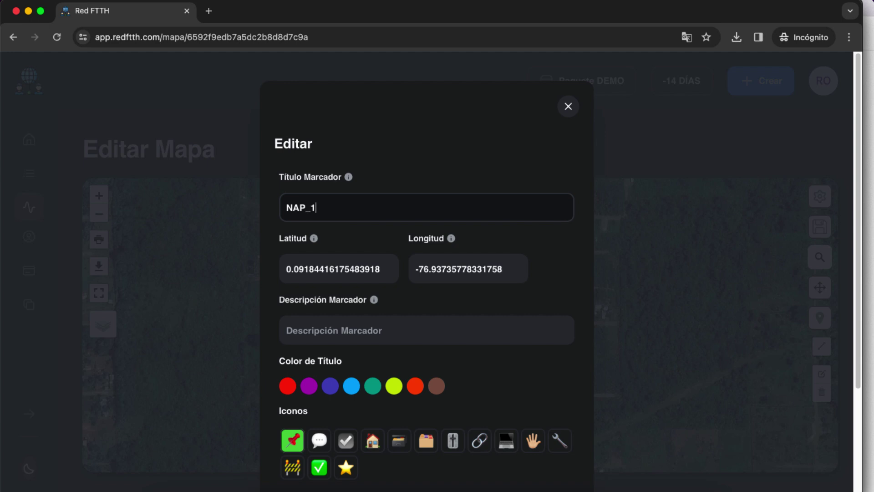
pyautogui.scroll(-1, 396, 306)
pyautogui.click(387, 308)
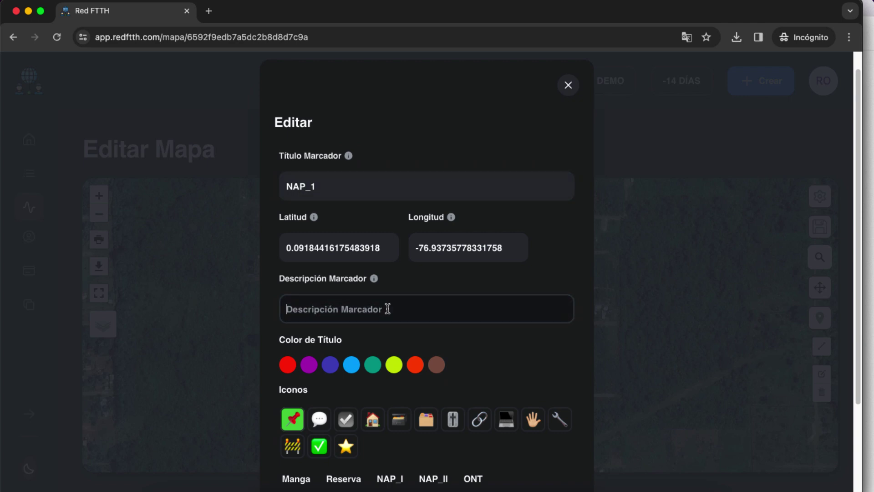
pyautogui.write('Calle AyB')
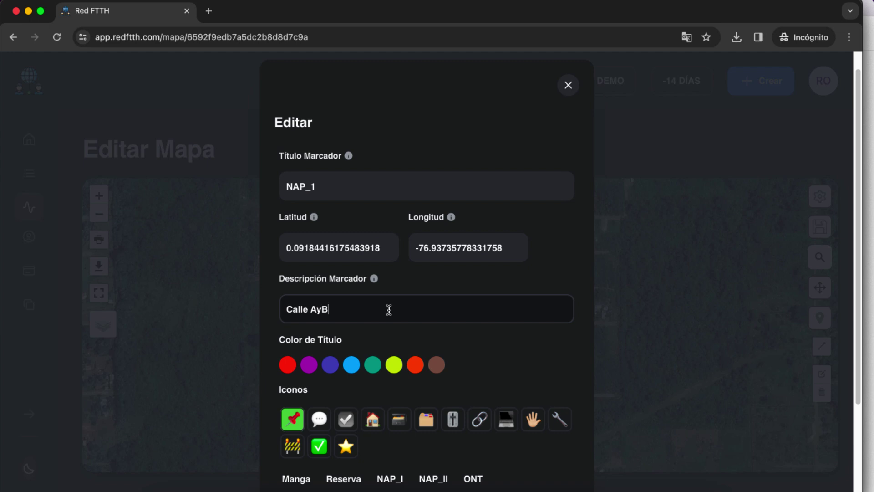
pyautogui.scroll(-5, 389, 309)
pyautogui.click(319, 334)
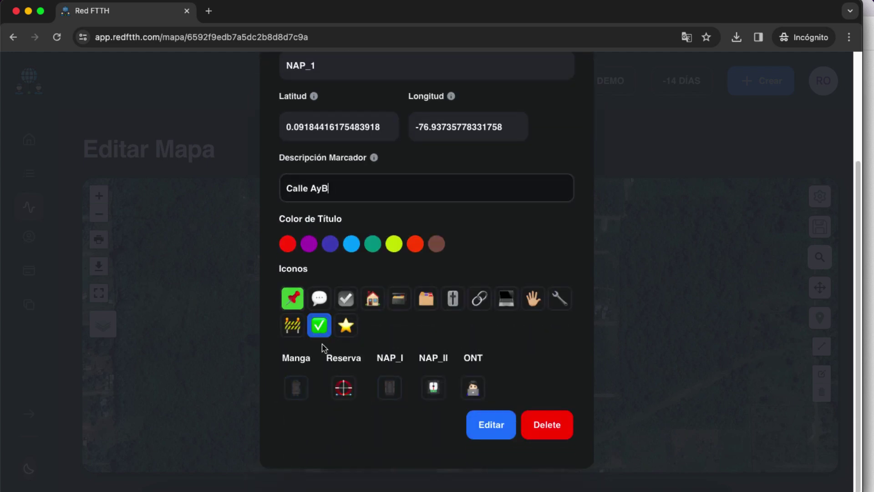
pyautogui.click(390, 391)
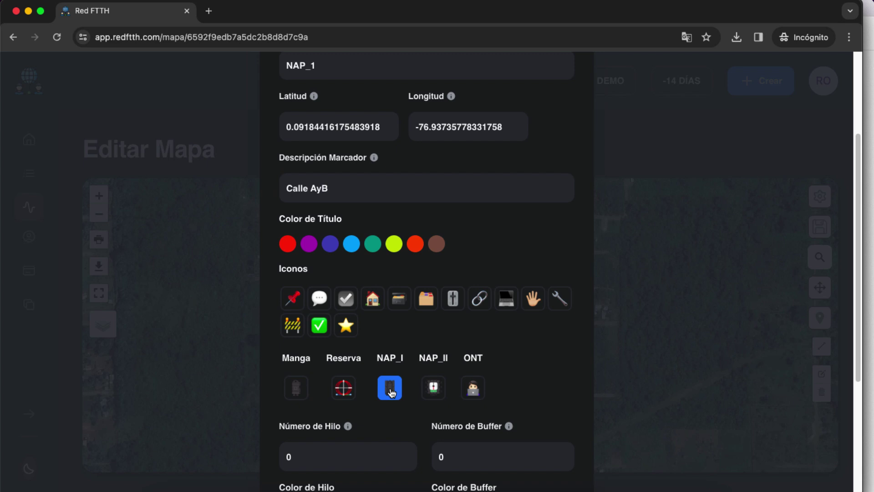
# Set Hilo 1 and Buffer 1 to light blue with 8 ports, and save the marker
pyautogui.scroll(-7, 392, 392)
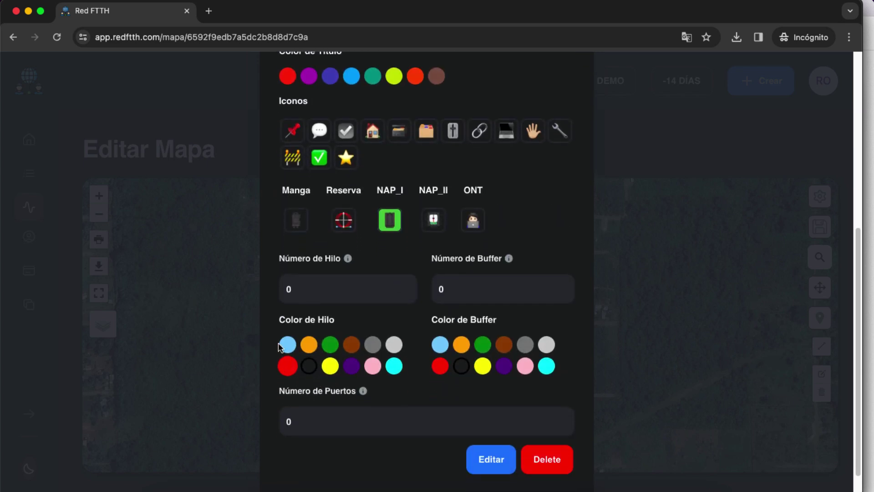
pyautogui.click(287, 345)
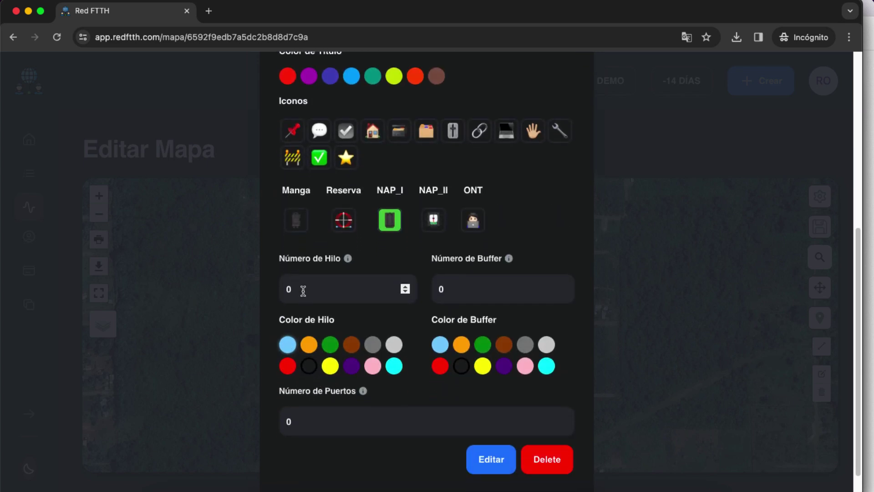
pyautogui.moveTo(303, 293); pyautogui.dragTo(274, 293)
pyautogui.write('1')
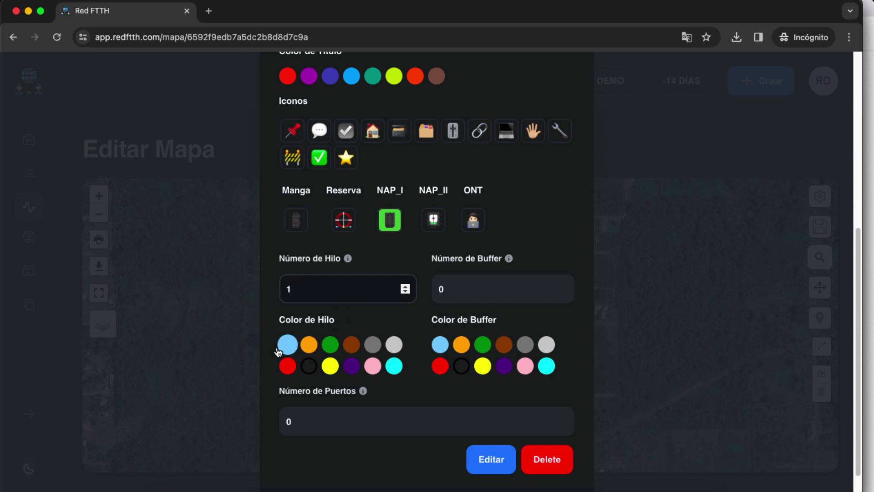
pyautogui.click(285, 346)
pyautogui.click(452, 295)
pyautogui.write('1')
pyautogui.click(440, 345)
pyautogui.scroll(-1, 452, 349)
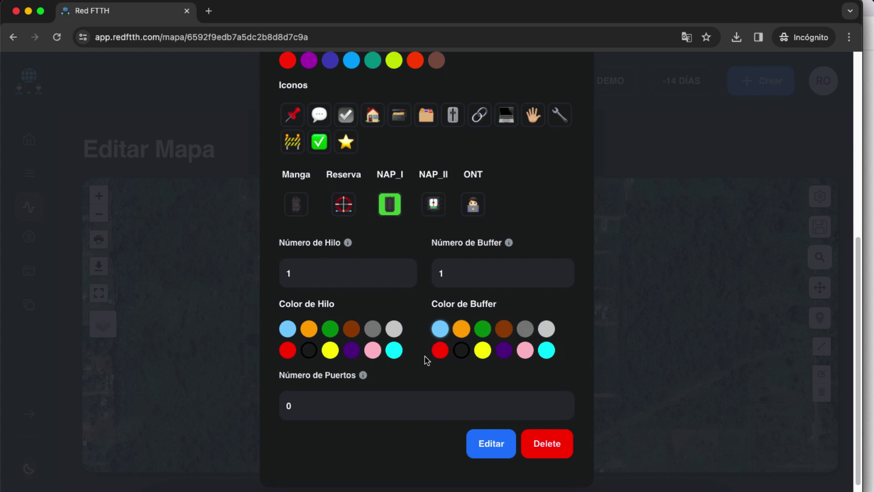
pyautogui.click(321, 407)
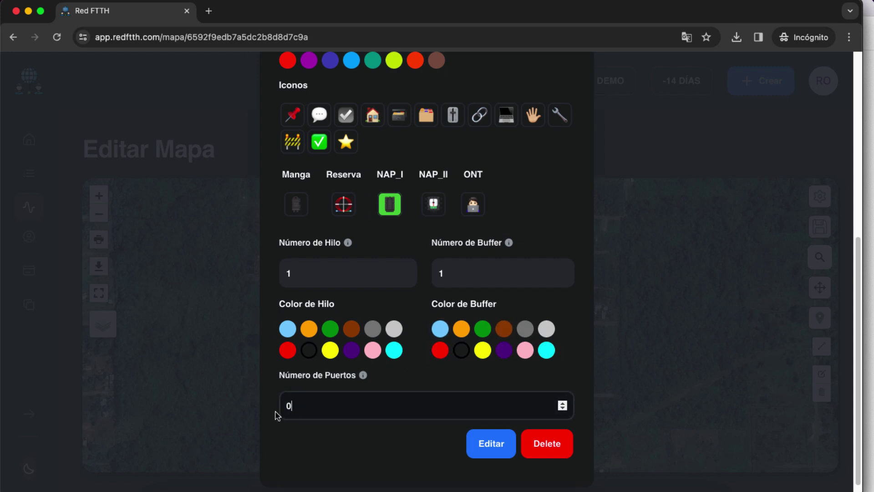
pyautogui.moveTo(316, 405); pyautogui.dragTo(276, 407)
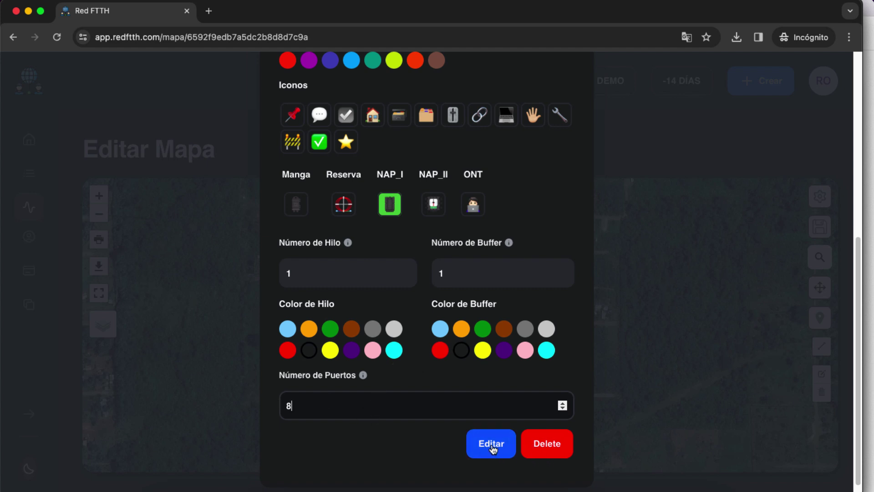
pyautogui.click(489, 447)
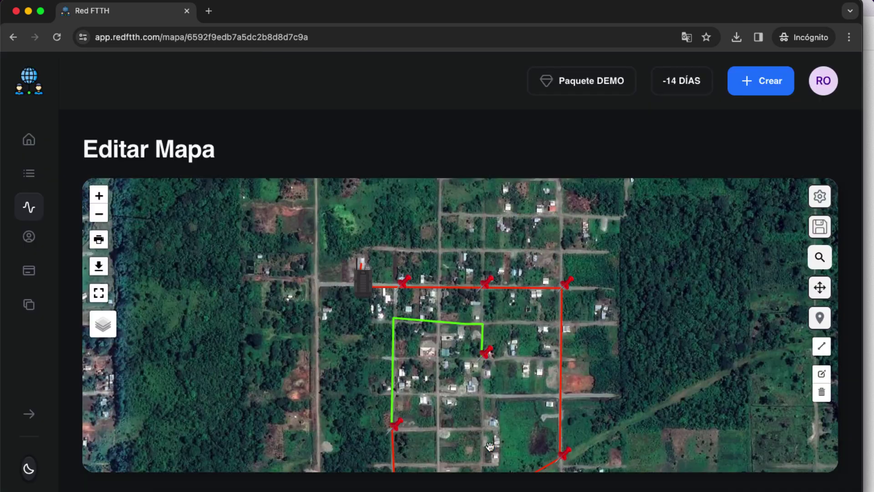
pyautogui.click(367, 295)
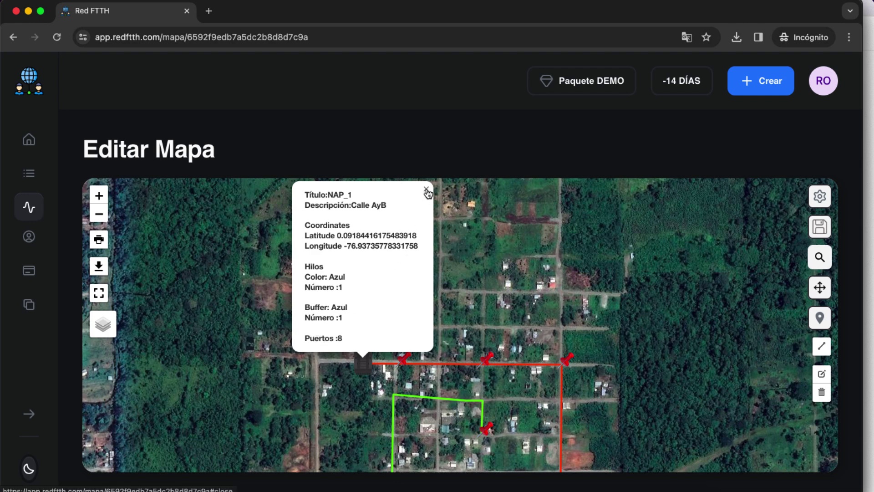
pyautogui.click(427, 193)
pyautogui.moveTo(421, 380); pyautogui.dragTo(359, 316)
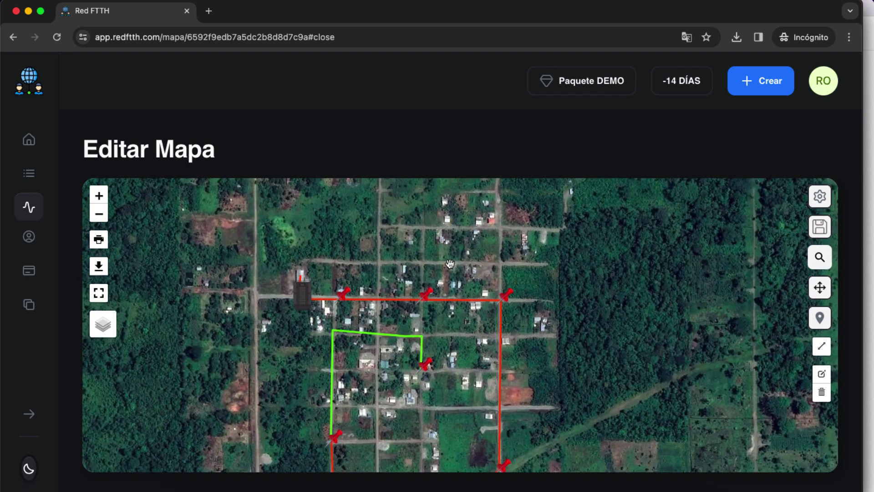
# Title the pin next to NAP_1 RESERVA with the description Reserva 15M
pyautogui.click(345, 301)
pyautogui.click(344, 299)
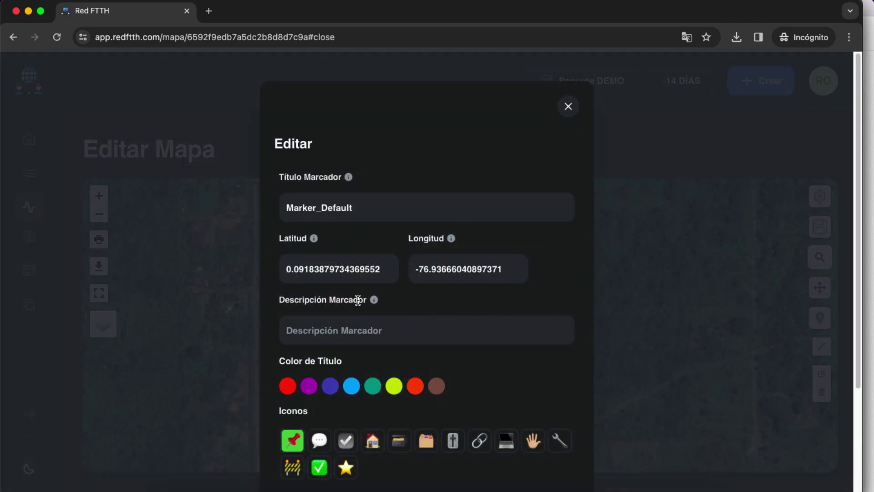
pyautogui.doubleClick(359, 209)
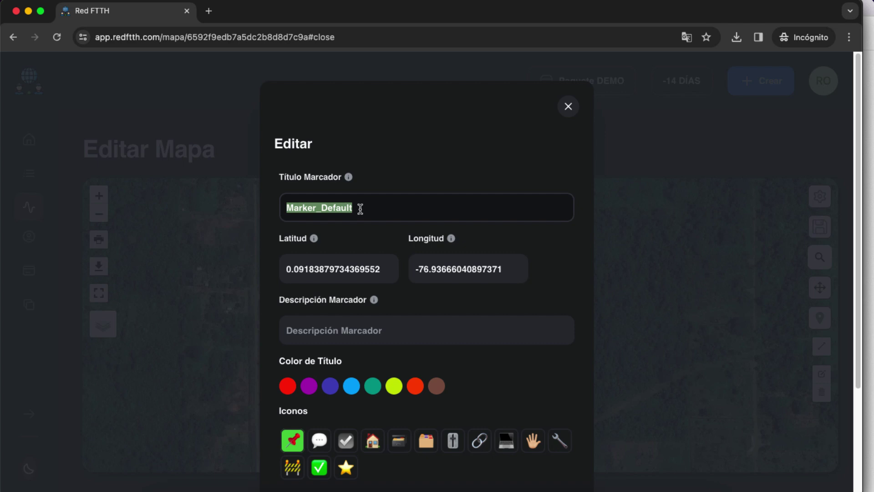
pyautogui.write('RESERVA')
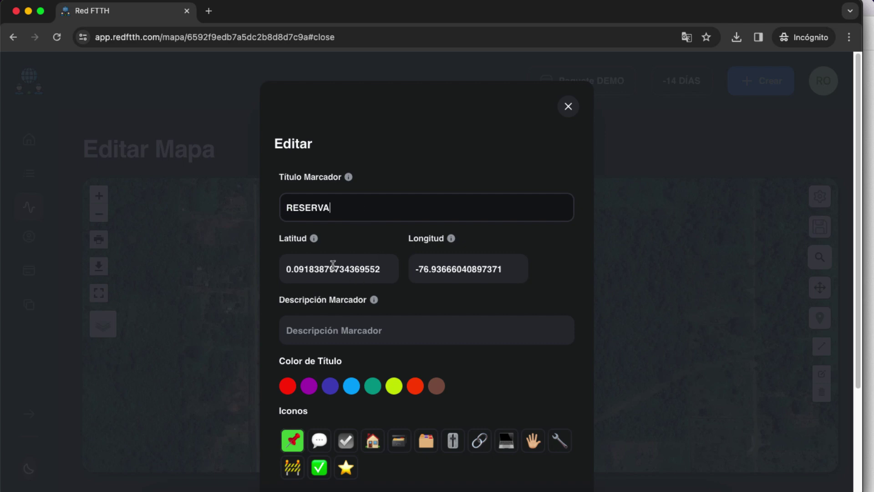
pyautogui.scroll(-1, 360, 324)
pyautogui.click(351, 312)
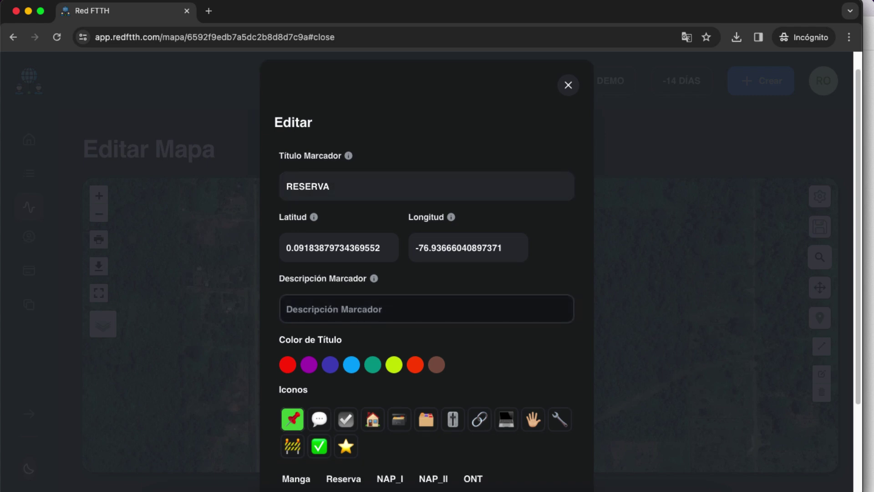
pyautogui.write('reserva 15M')
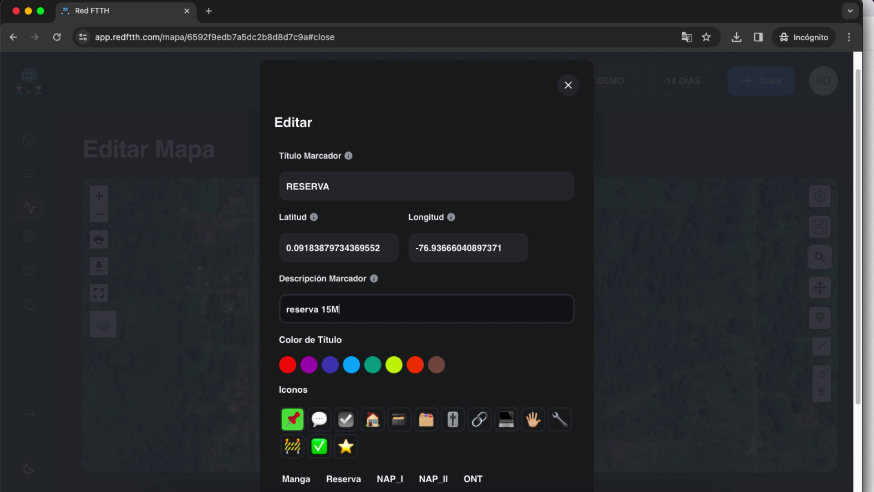
pyautogui.click(289, 311)
pyautogui.press('Delete')
pyautogui.write('R')
# Give it the Reserva icon, save, and check the RESERVA marker's popup
pyautogui.scroll(-5, 293, 322)
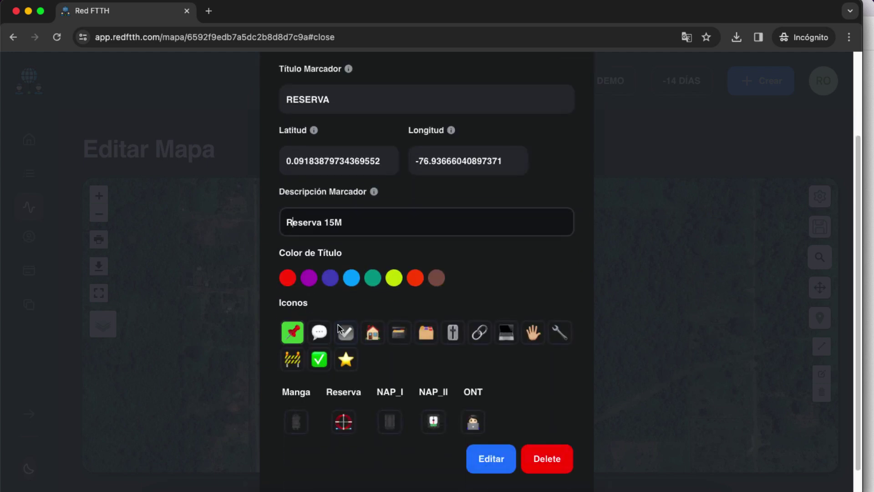
pyautogui.click(344, 388)
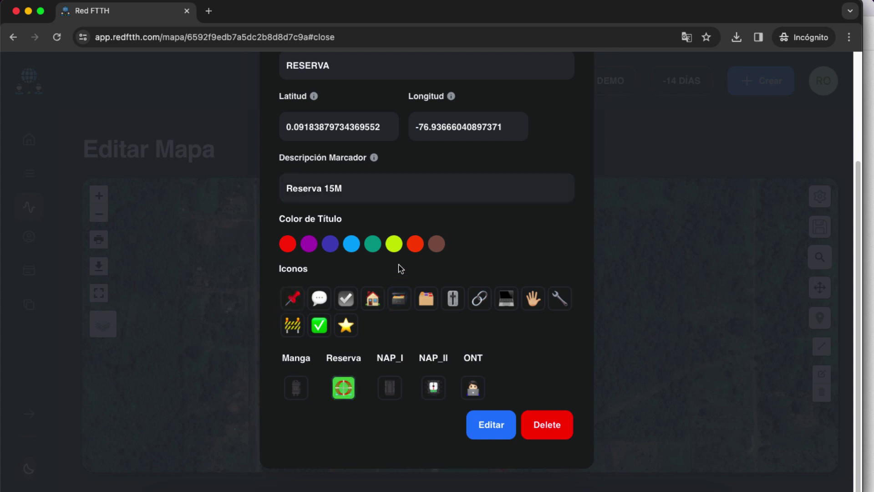
pyautogui.click(501, 429)
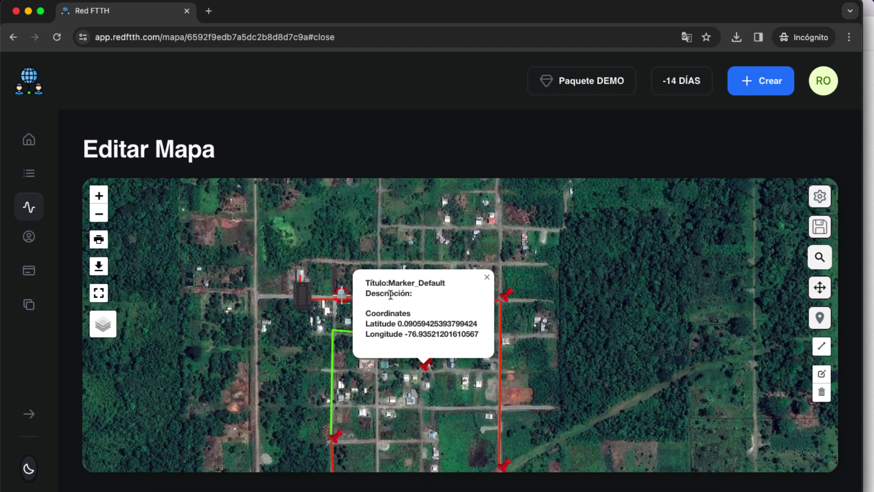
pyautogui.click(341, 295)
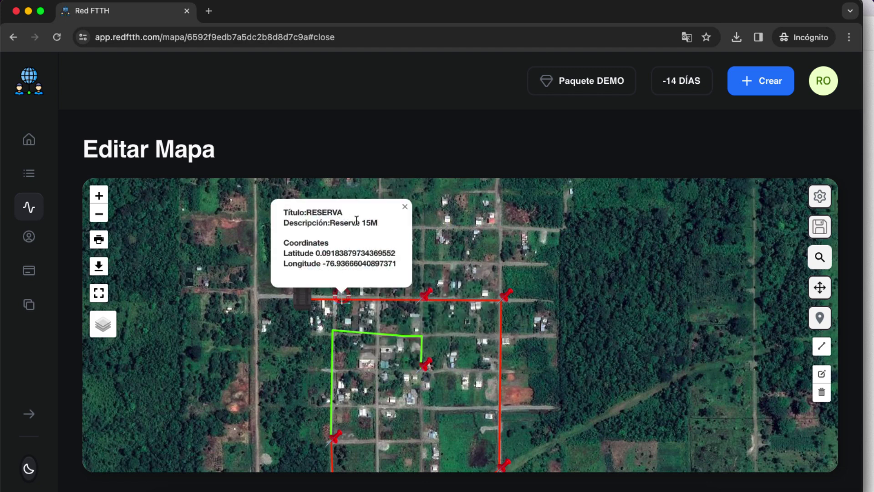
# Title the next pin NAP_C2, describe it 'calle xy', and give it the NAP_II icon
pyautogui.click(427, 300)
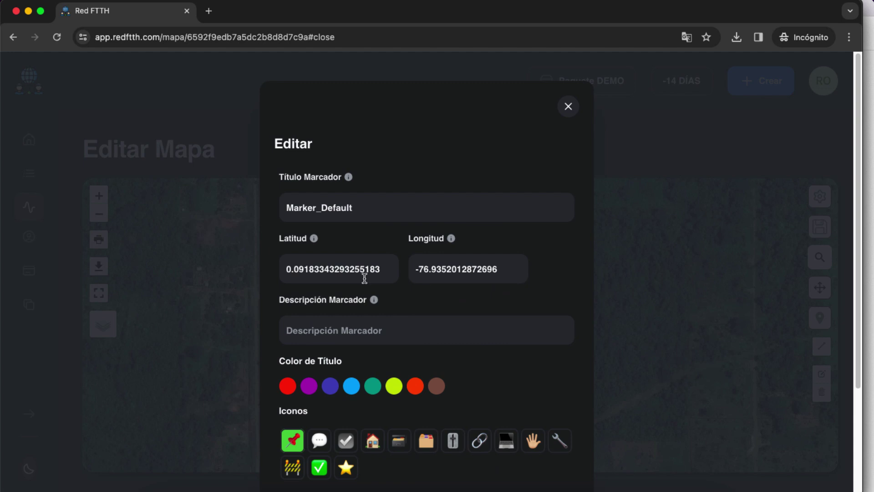
pyautogui.doubleClick(348, 210)
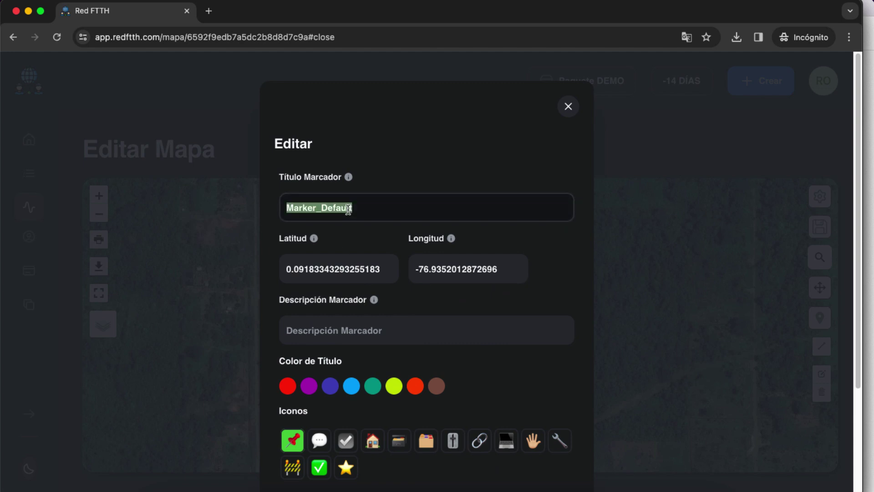
pyautogui.write('NAP_C2')
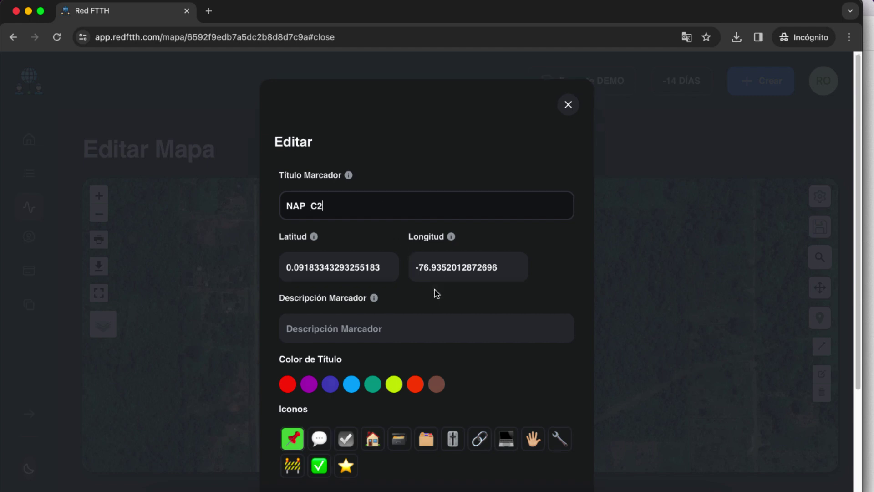
pyautogui.scroll(-1, 410, 300)
pyautogui.click(390, 311)
pyautogui.write('calle xy')
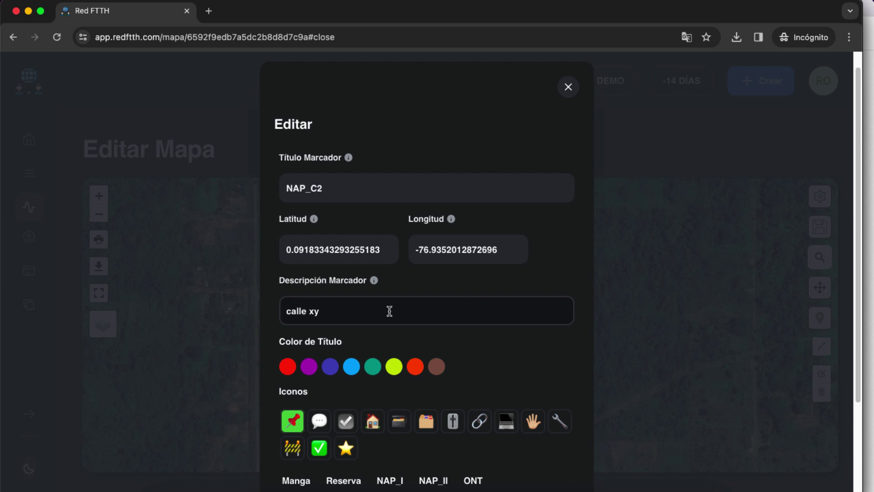
pyautogui.scroll(-5, 390, 311)
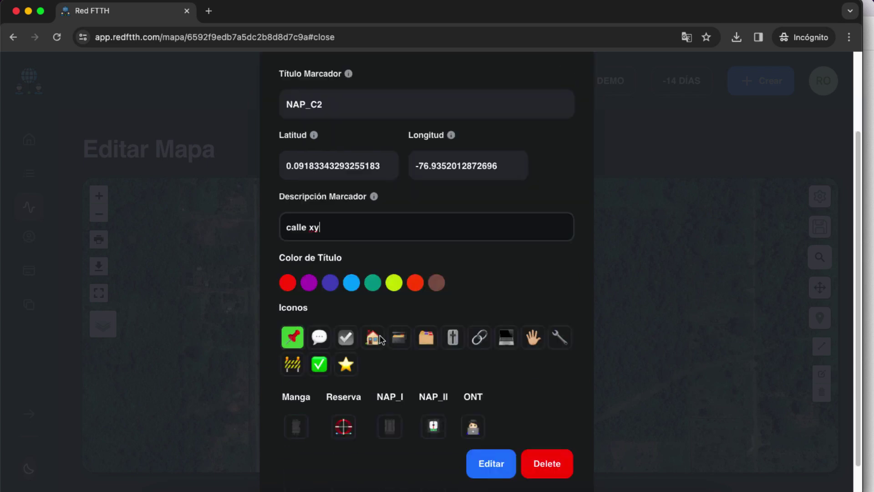
pyautogui.click(434, 389)
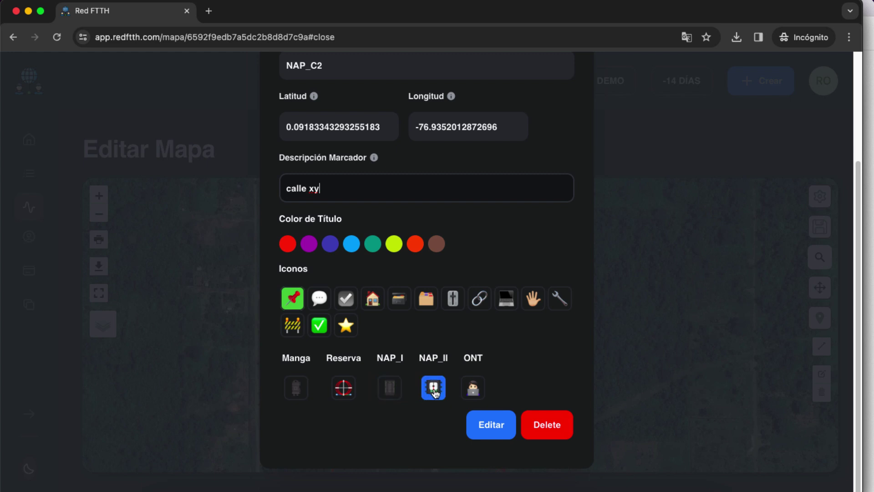
# Set hilo 2 orange, buffer 1 light blue and 8 ports, then save the marker
pyautogui.scroll(-8, 402, 361)
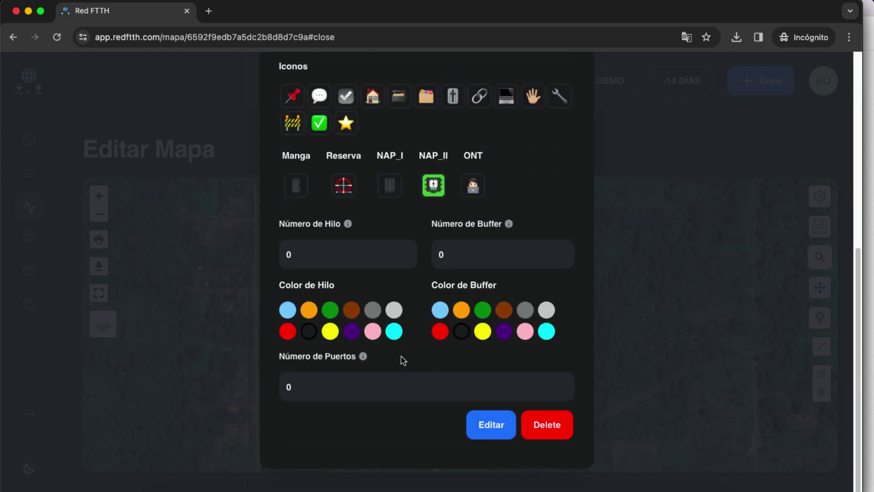
pyautogui.click(303, 258)
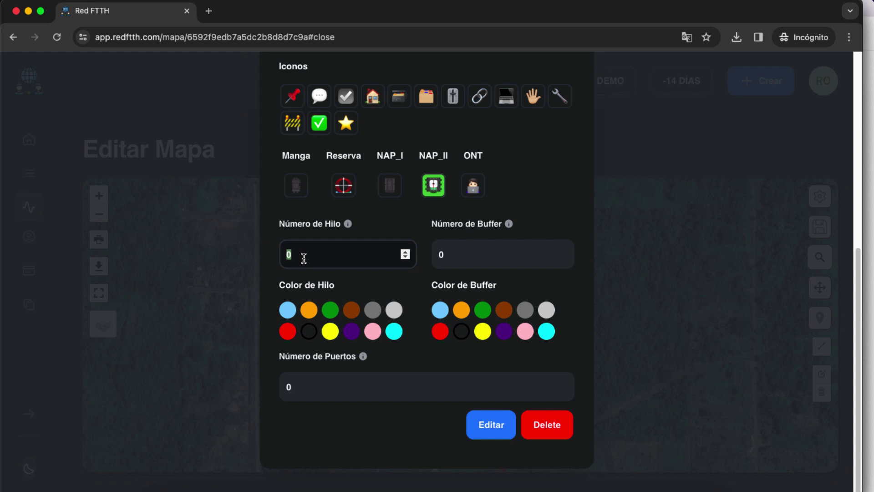
pyautogui.write('1')
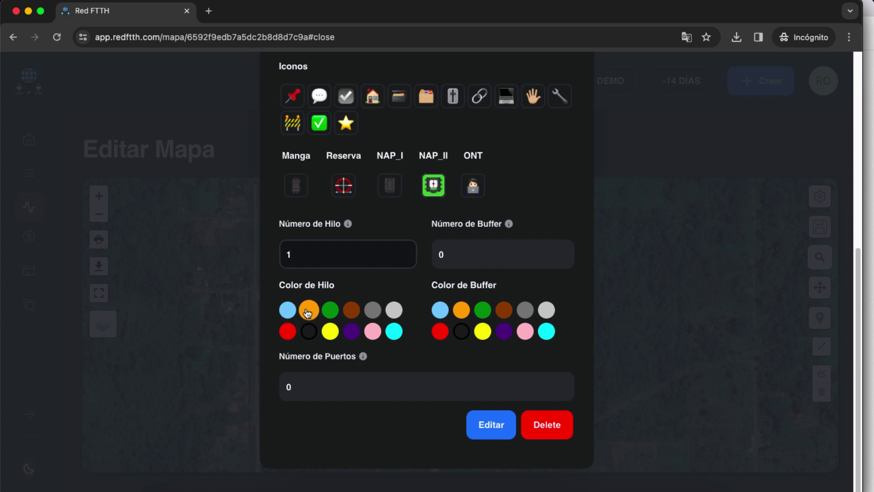
pyautogui.moveTo(316, 253); pyautogui.dragTo(280, 258)
pyautogui.write('2')
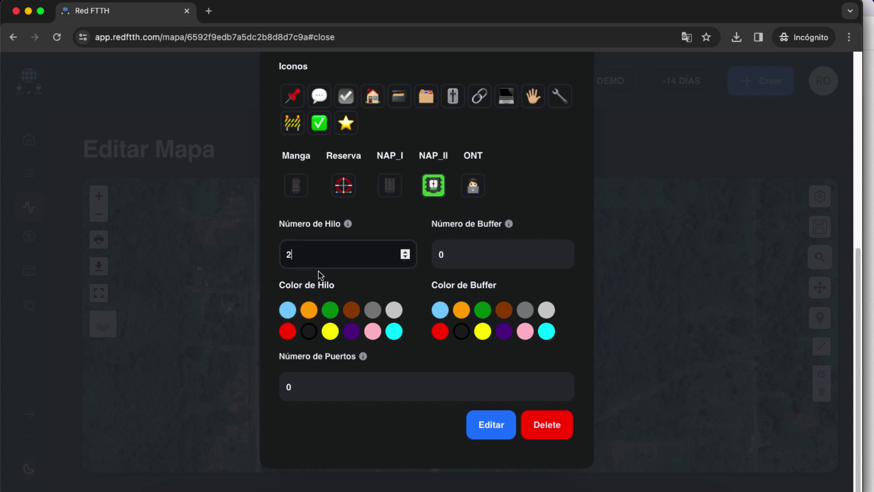
pyautogui.click(309, 312)
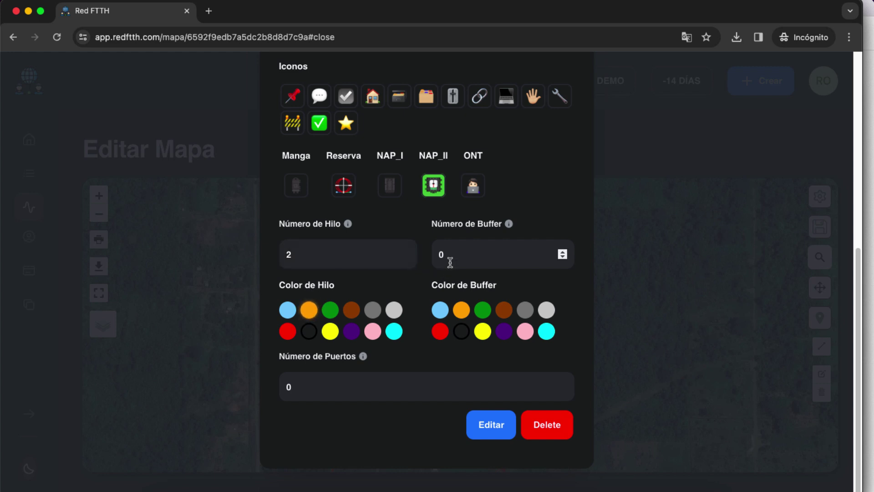
pyautogui.click(452, 256)
pyautogui.moveTo(451, 254); pyautogui.dragTo(432, 254)
pyautogui.write('1')
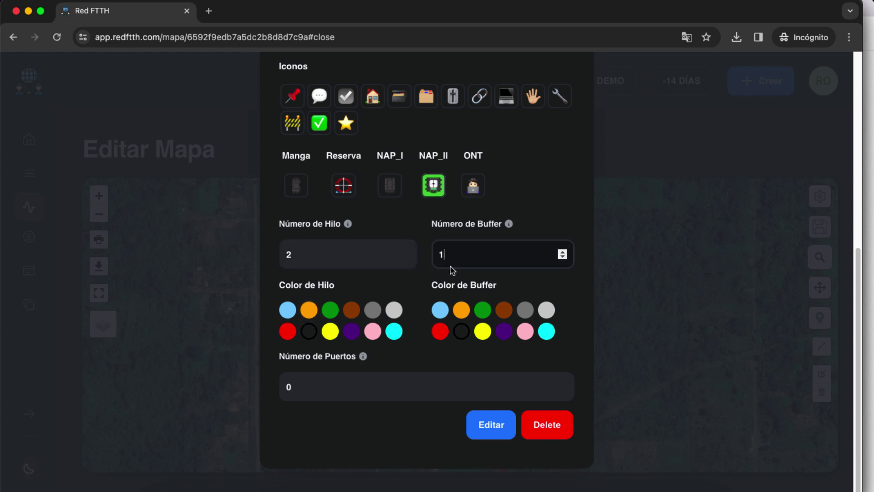
pyautogui.click(442, 311)
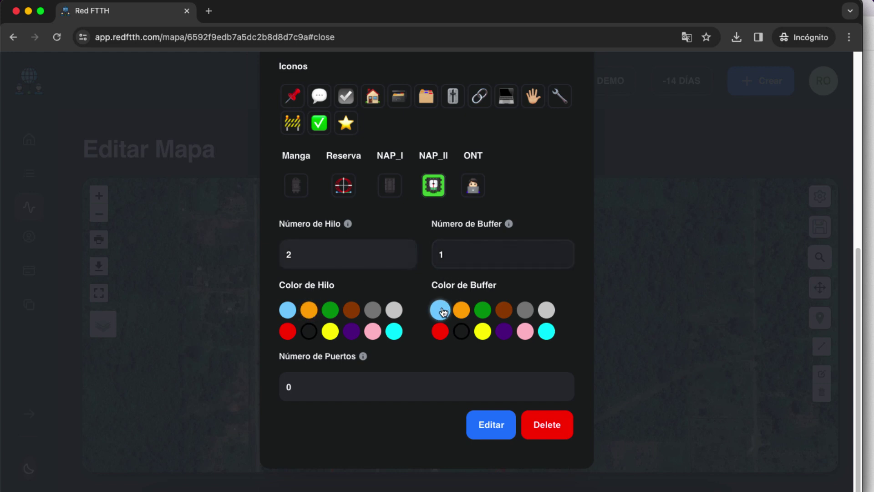
pyautogui.click(341, 386)
pyautogui.write('8')
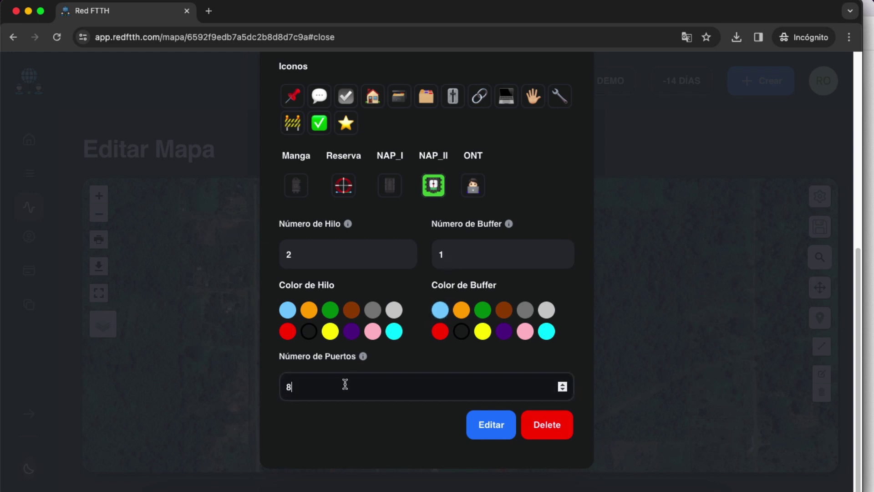
pyautogui.click(503, 428)
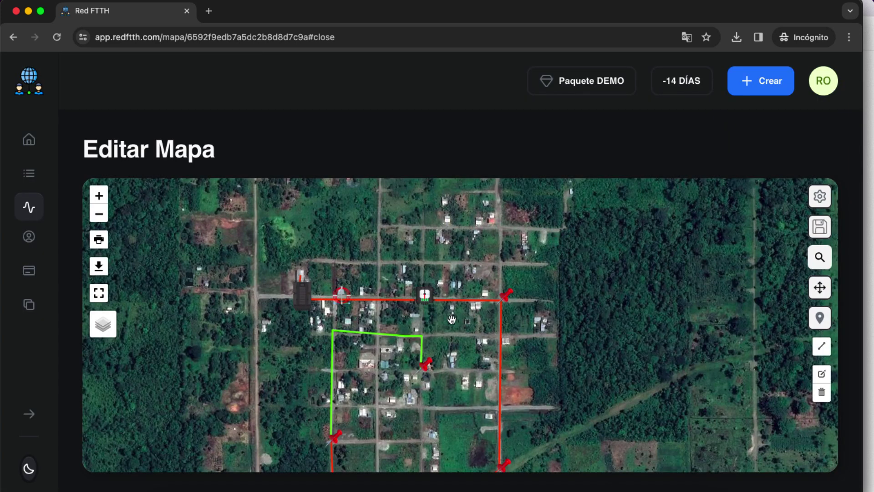
pyautogui.moveTo(560, 322); pyautogui.dragTo(538, 241)
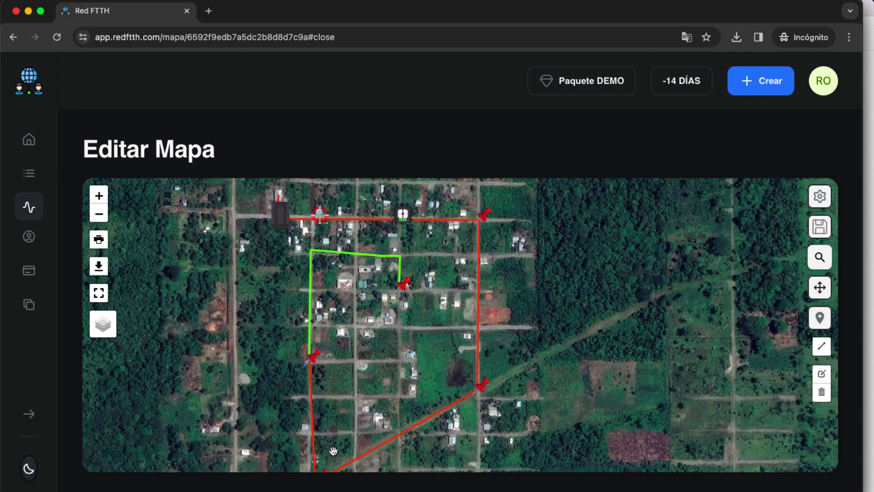
# Title the red route's top-right corner marker NAP_C3 with the NAP_II icon
pyautogui.moveTo(387, 224)
pyautogui.click(484, 223)
pyautogui.click(486, 279)
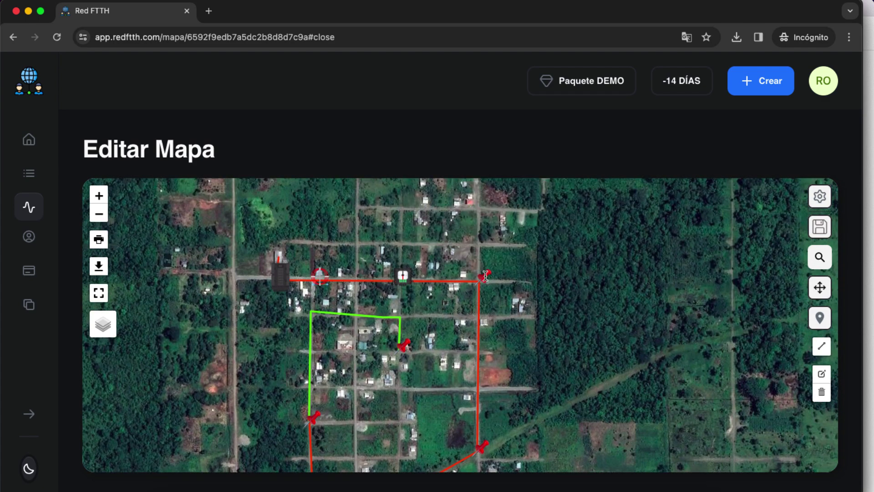
pyautogui.doubleClick(370, 214)
pyautogui.write('NAP_')
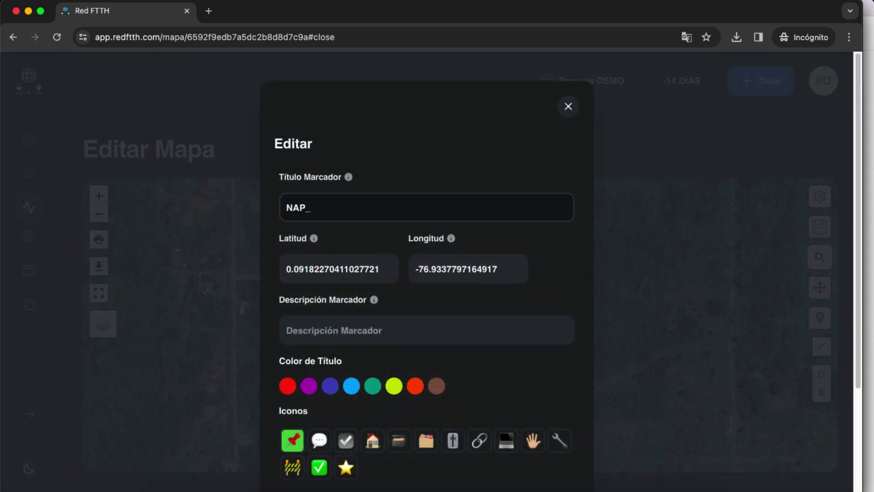
pyautogui.write('C3')
pyautogui.scroll(-3, 408, 306)
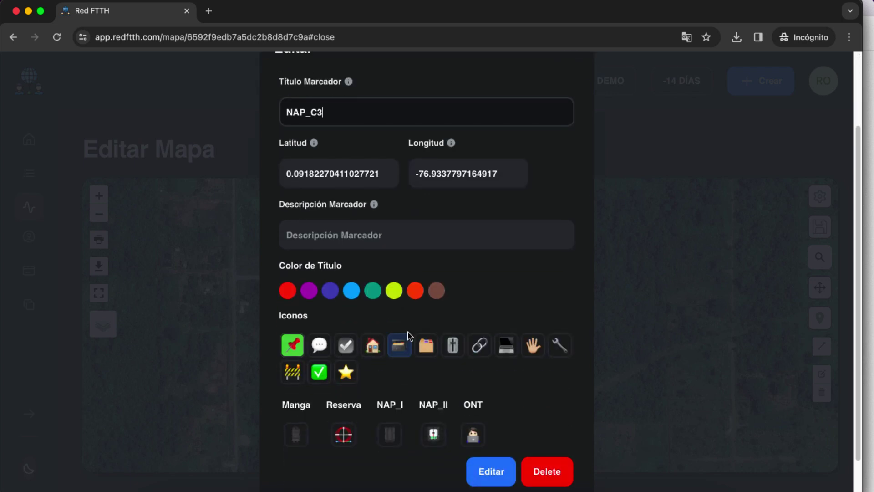
pyautogui.click(431, 435)
# Set hilo 2, buffer 1 and 8 ports, then save the NAP_C3 marker
pyautogui.scroll(-5, 453, 358)
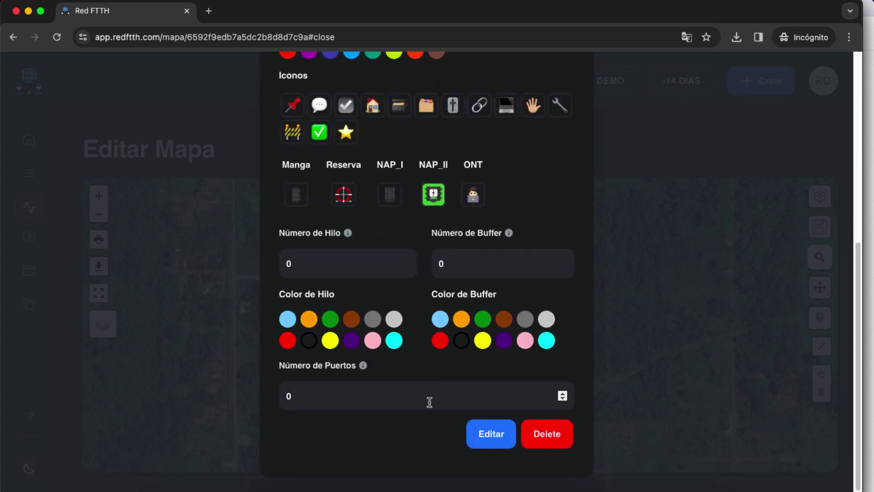
pyautogui.click(318, 256)
pyautogui.doubleClick(318, 257)
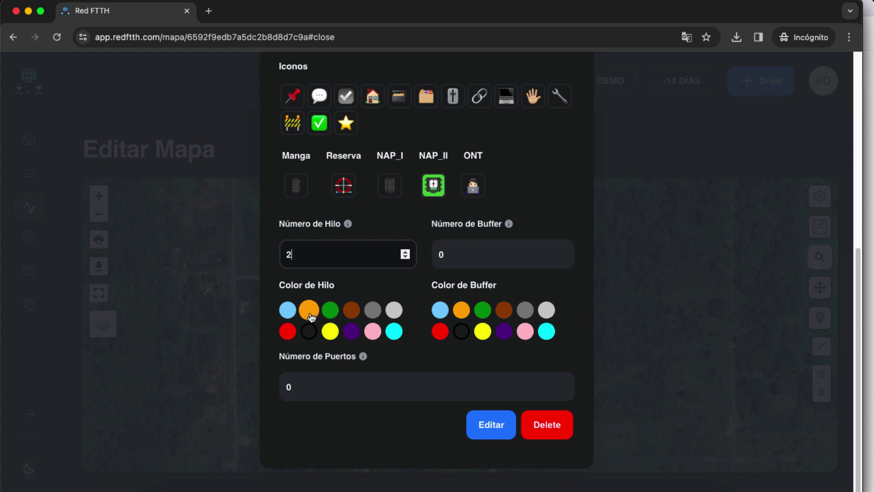
pyautogui.click(310, 312)
pyautogui.click(455, 258)
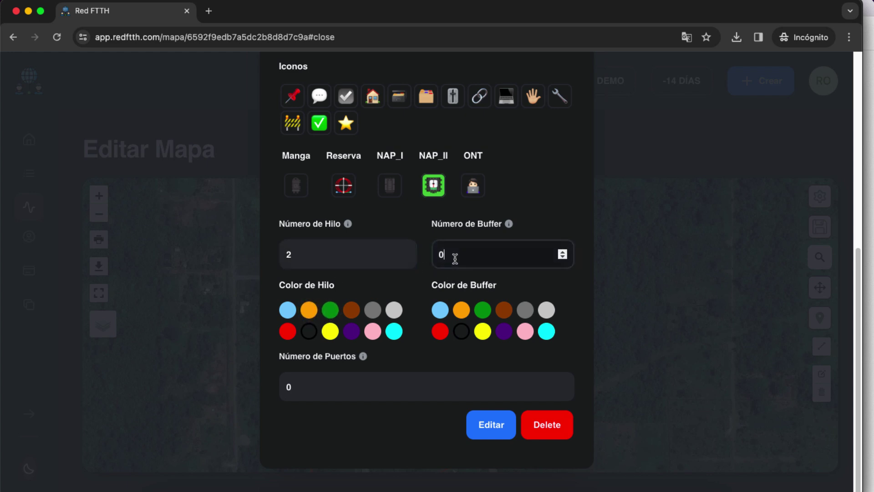
pyautogui.write('1')
pyautogui.click(440, 310)
pyautogui.click(387, 390)
pyautogui.press('BackSpace')
pyautogui.write('8')
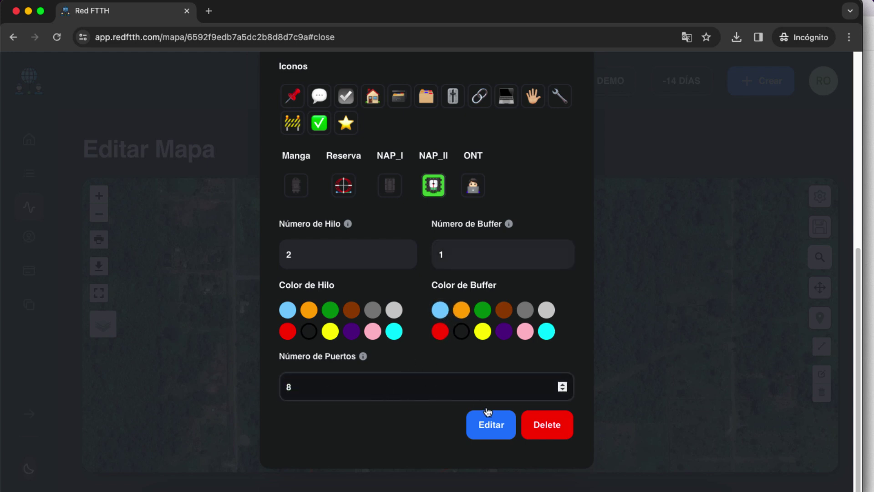
pyautogui.click(500, 430)
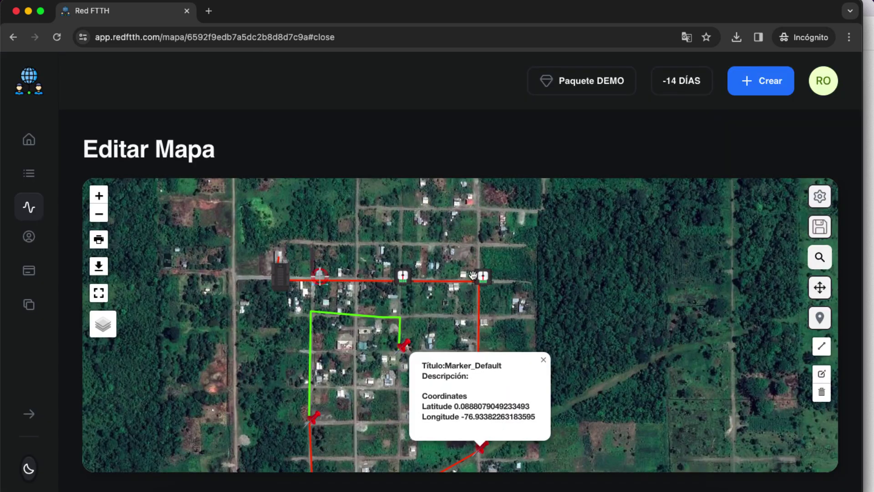
# Retitle the lower-right bend marker RESERVA with the Reserva equipment icon and save
pyautogui.moveTo(619, 317); pyautogui.dragTo(617, 250)
pyautogui.click(540, 294)
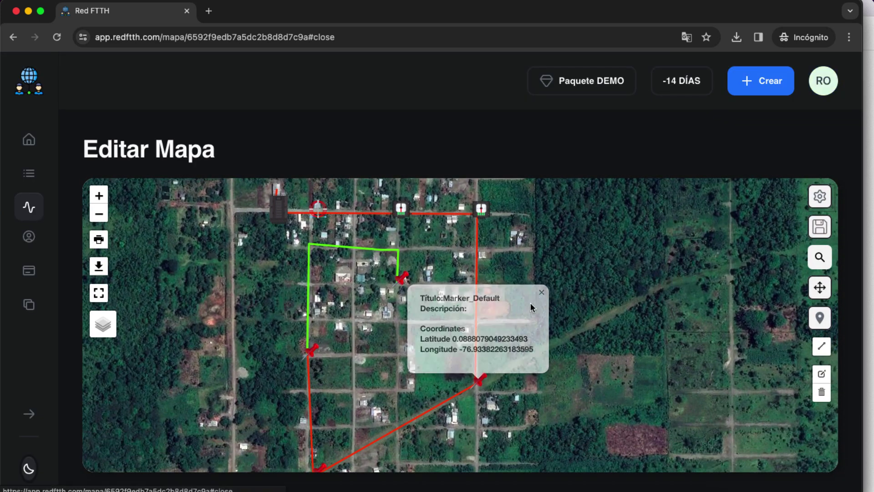
pyautogui.click(480, 382)
pyautogui.click(480, 384)
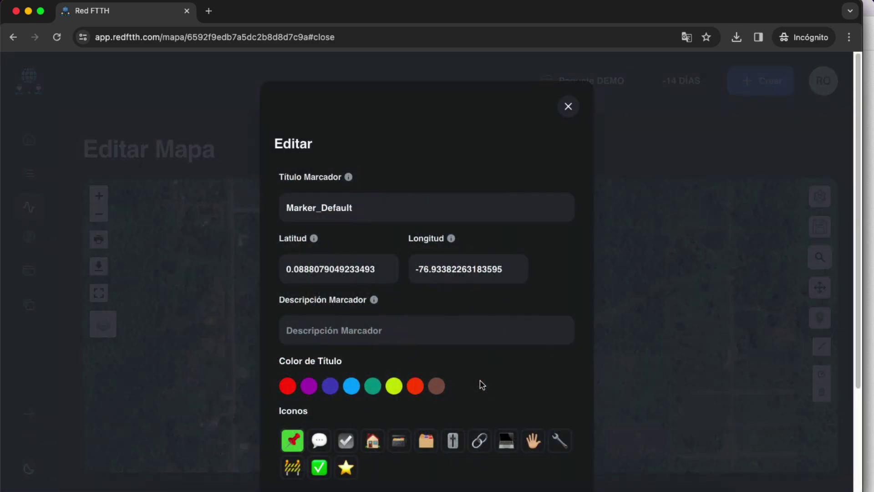
pyautogui.click(369, 207)
pyautogui.doubleClick(369, 206)
pyautogui.scroll(-1, 449, 211)
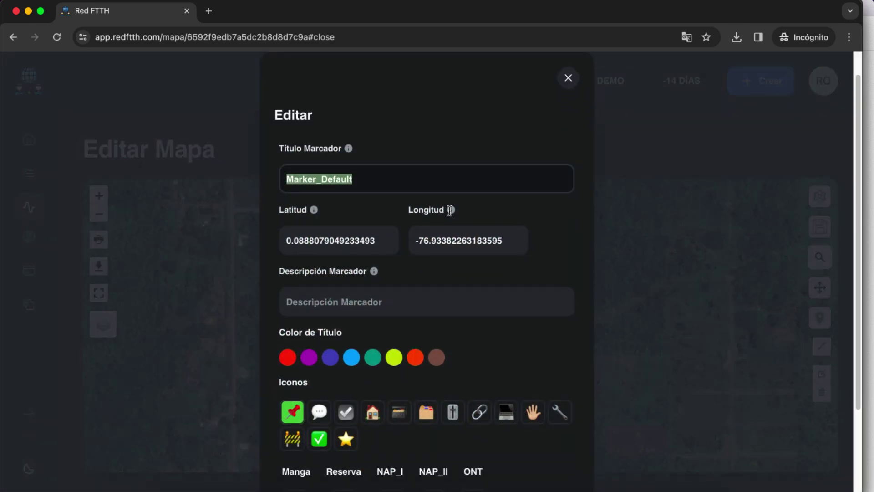
pyautogui.scroll(-1, 453, 203)
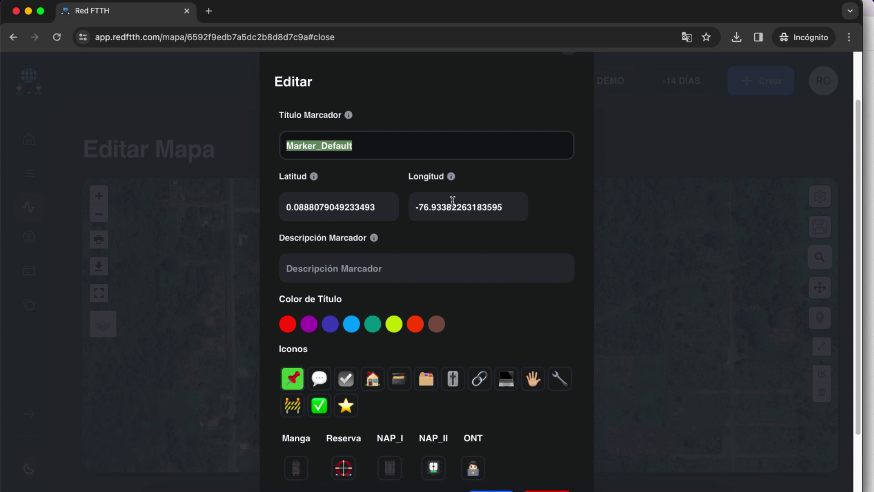
pyautogui.write('RESERVA')
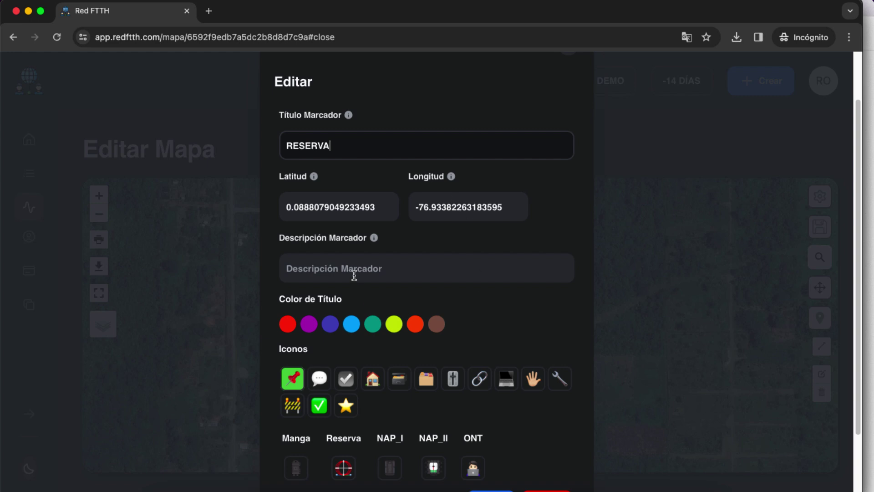
pyautogui.scroll(-2, 382, 398)
pyautogui.click(343, 388)
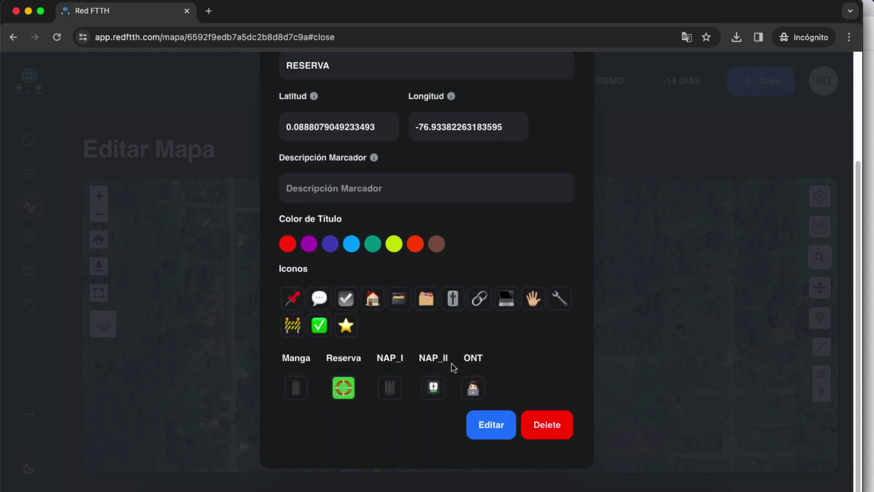
pyautogui.click(501, 428)
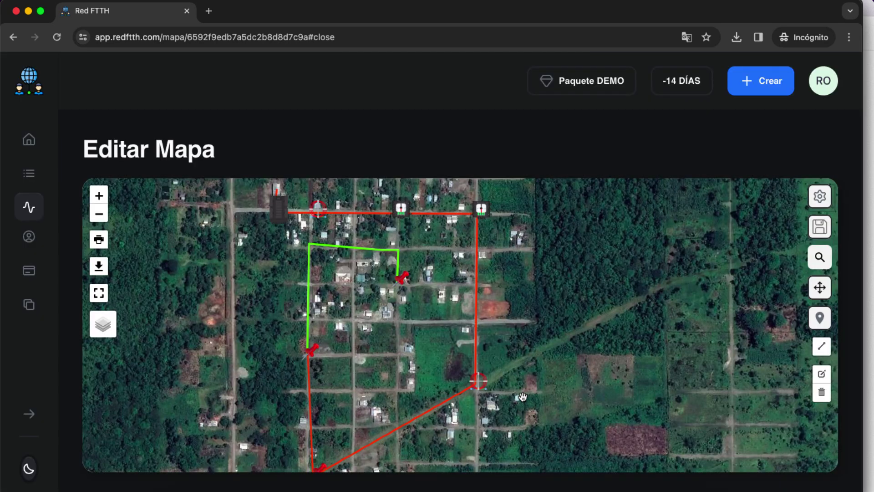
# Title the bottom pin RESERVA NAP, describe it 6M, and give it the Reserva icon
pyautogui.scroll(2, 415, 299)
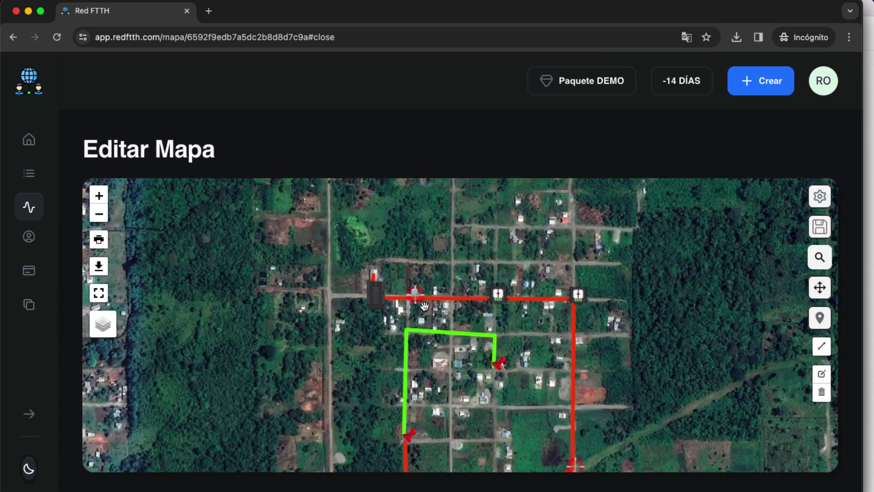
pyautogui.moveTo(628, 412); pyautogui.dragTo(623, 326)
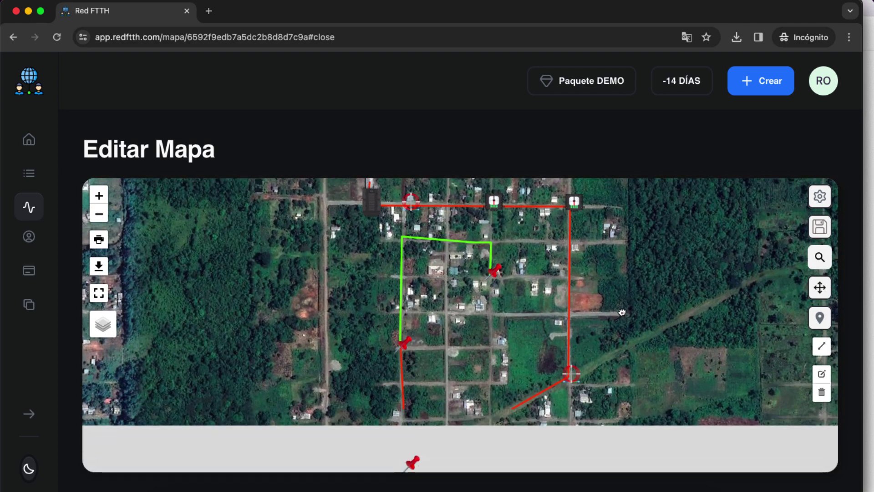
pyautogui.click(414, 461)
pyautogui.click(414, 455)
pyautogui.doubleClick(382, 211)
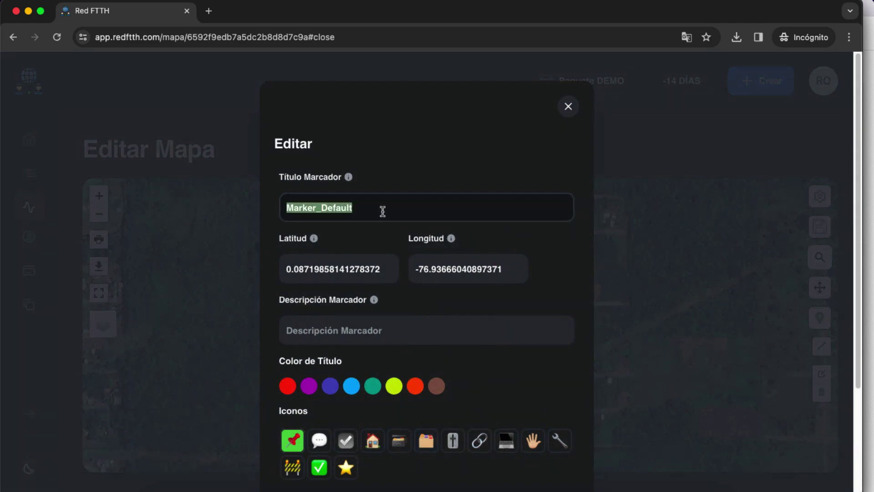
pyautogui.write('RESERVA N')
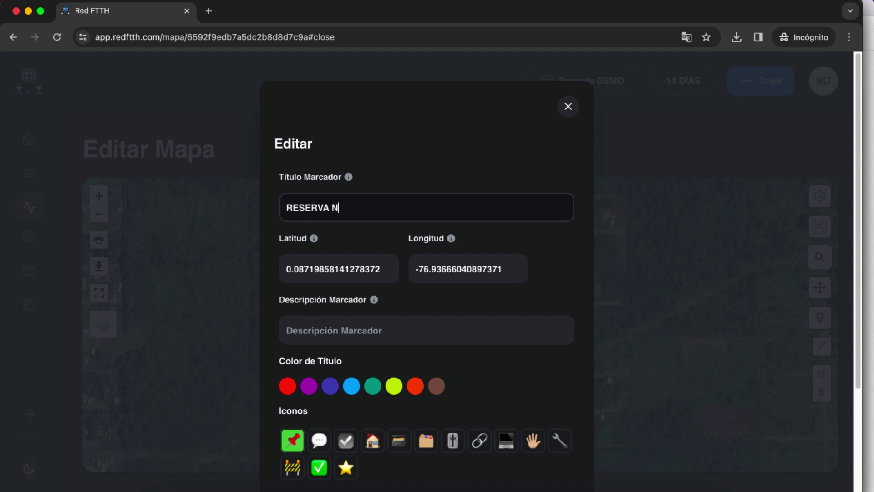
pyautogui.write('AP')
pyautogui.click(403, 333)
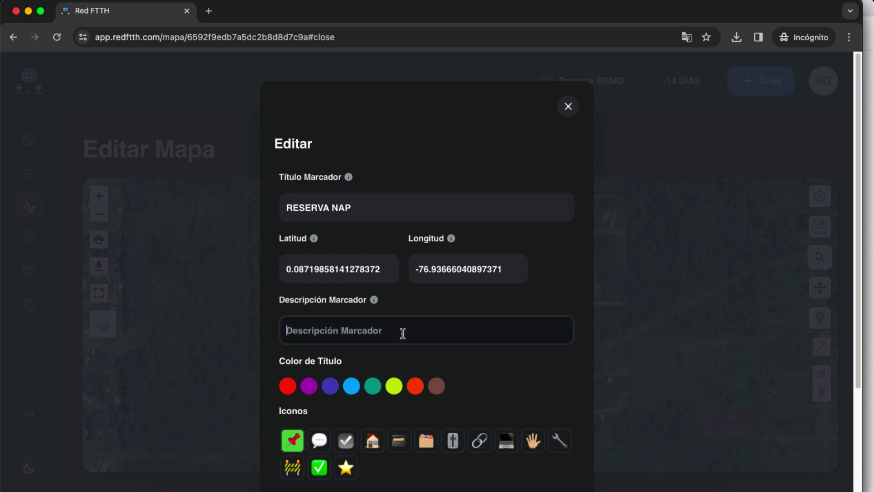
pyautogui.write('6M')
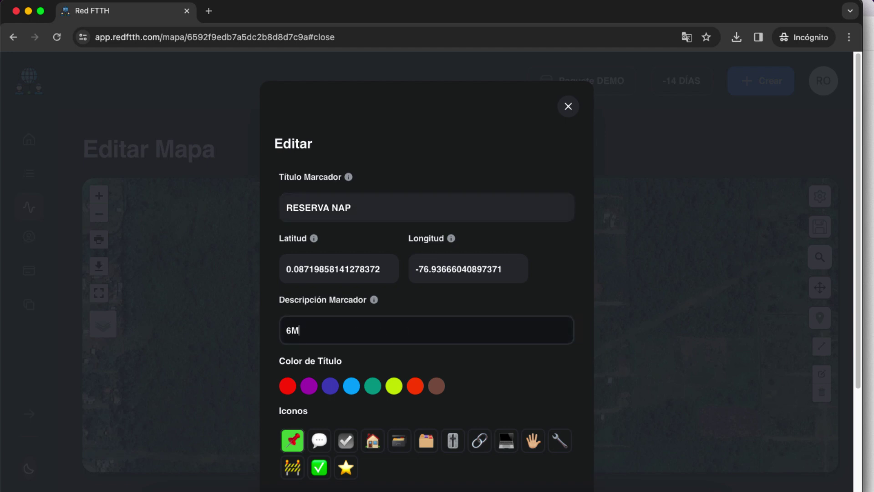
pyautogui.scroll(-3, 427, 274)
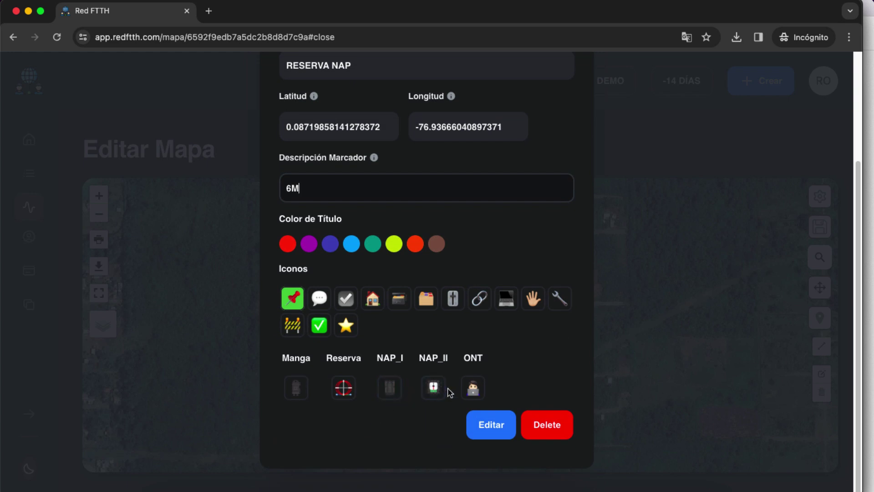
pyautogui.click(344, 390)
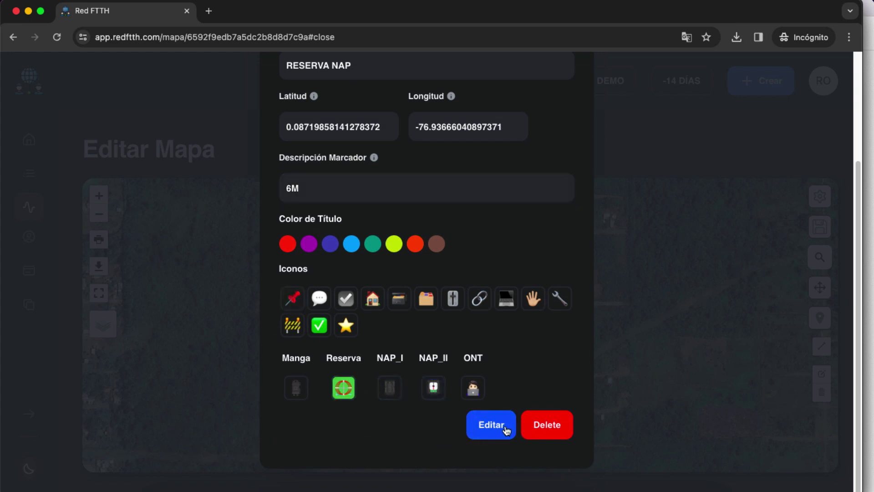
pyautogui.click(503, 427)
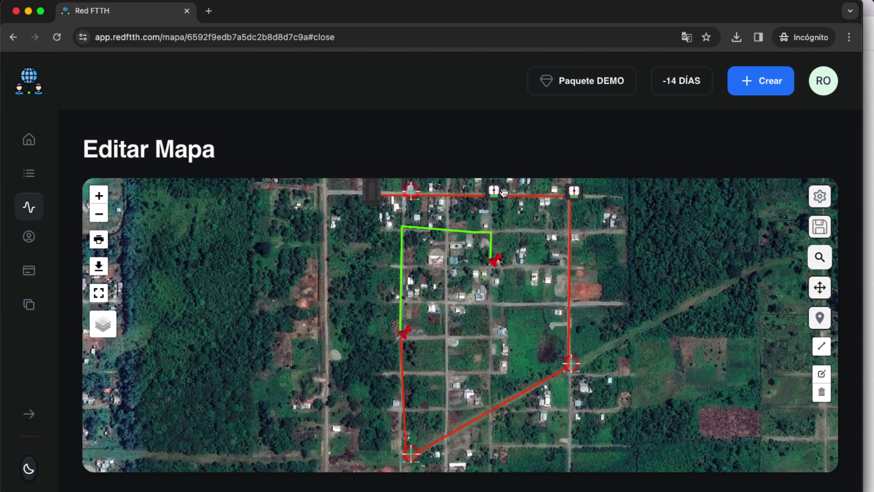
# Retitle the red pin at the green route junction MANGA with the Manga icon
pyautogui.click(405, 336)
pyautogui.doubleClick(367, 208)
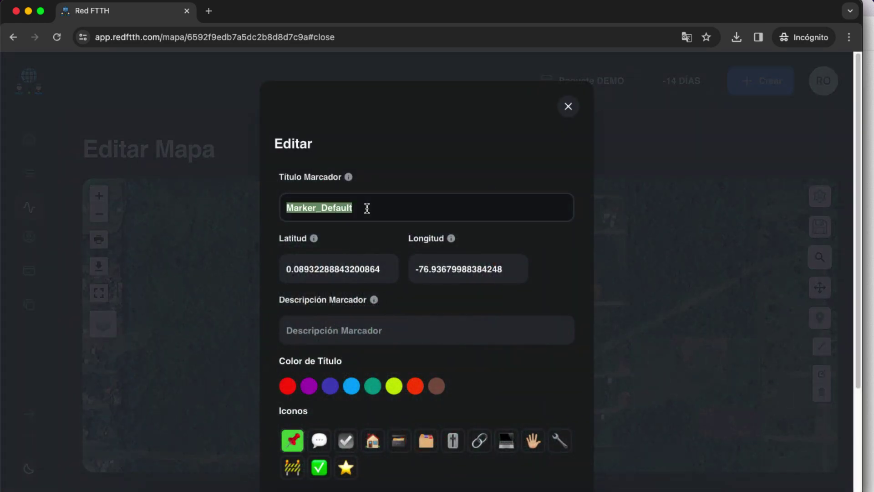
pyautogui.write('M')
pyautogui.press('BackSpace')
pyautogui.write('MANGA')
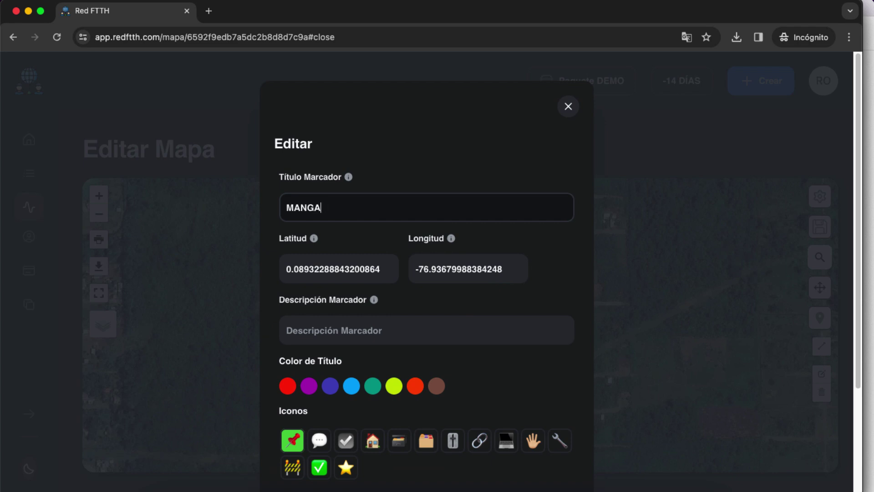
pyautogui.scroll(-3, 446, 240)
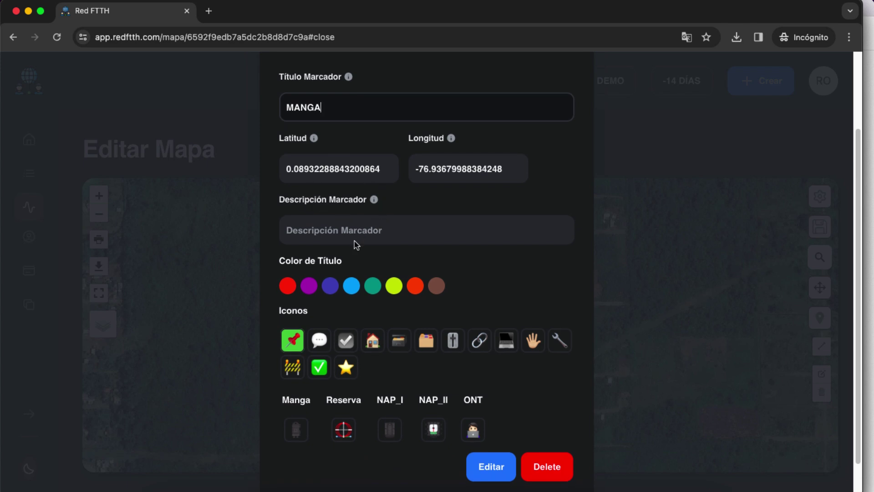
pyautogui.click(339, 433)
pyautogui.click(296, 430)
# Add the description 'ghfg' and save the MANGA marker
pyautogui.scroll(-1, 516, 406)
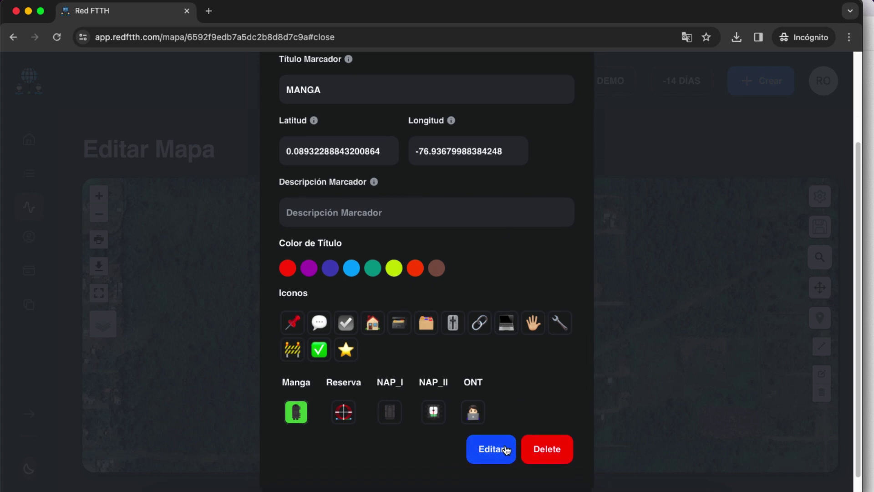
pyautogui.click(366, 213)
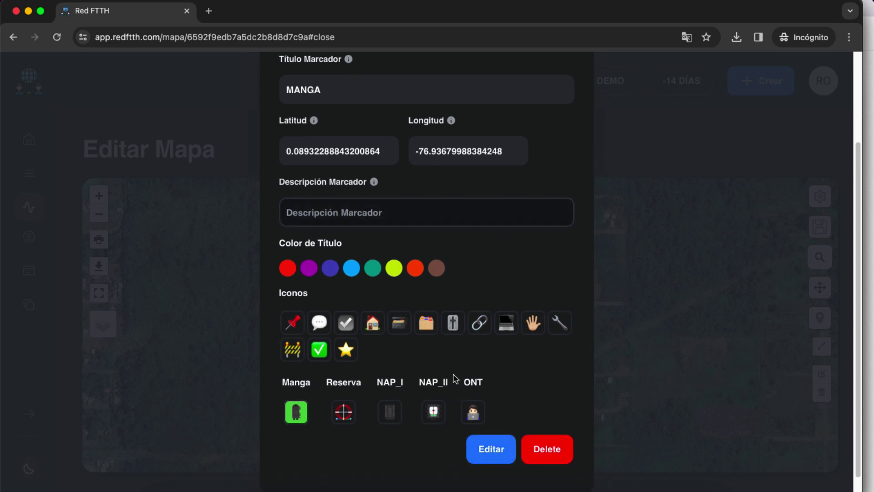
pyautogui.write('ghfg')
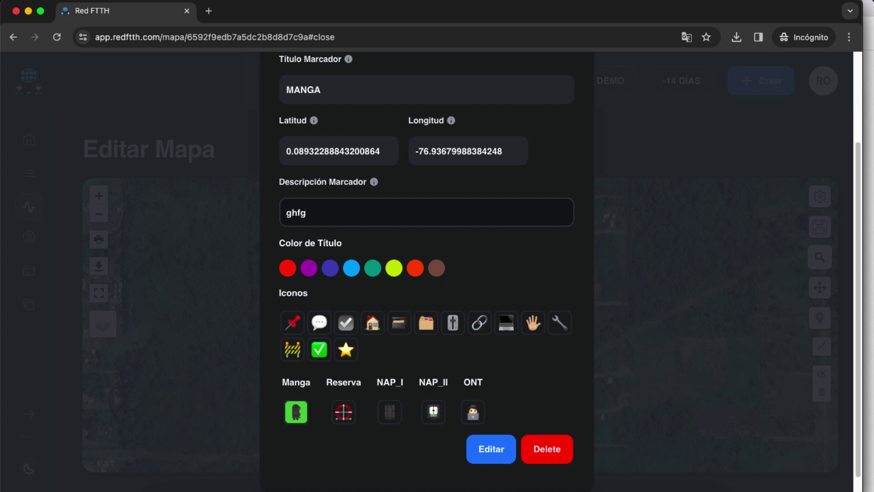
pyautogui.click(500, 457)
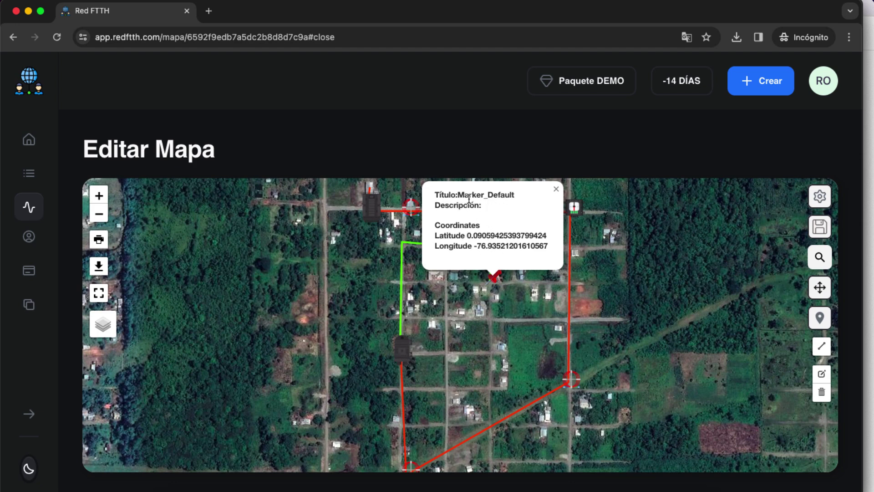
# Check the MANGA marker's details, then close the editor and info popup unchanged
pyautogui.click(407, 352)
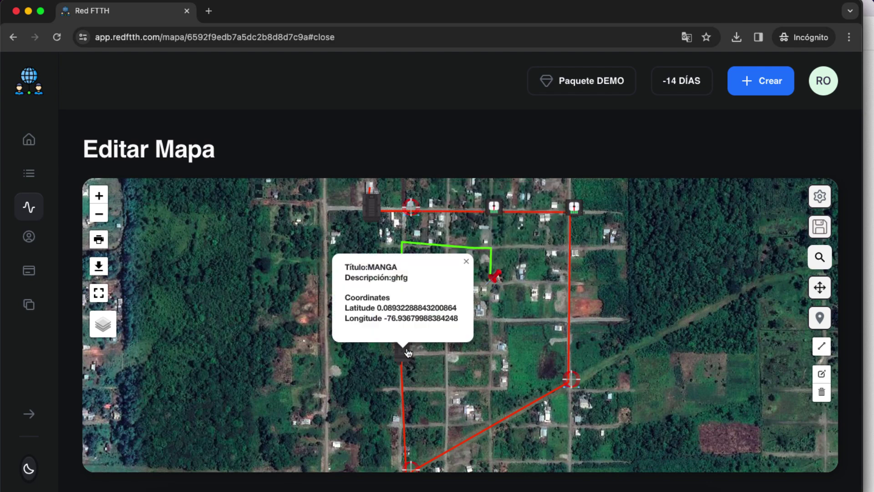
pyautogui.click(407, 351)
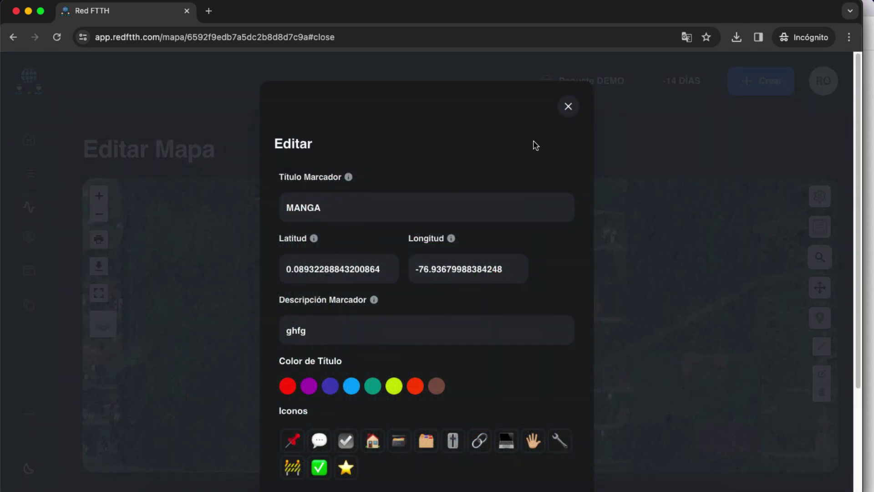
pyautogui.click(568, 112)
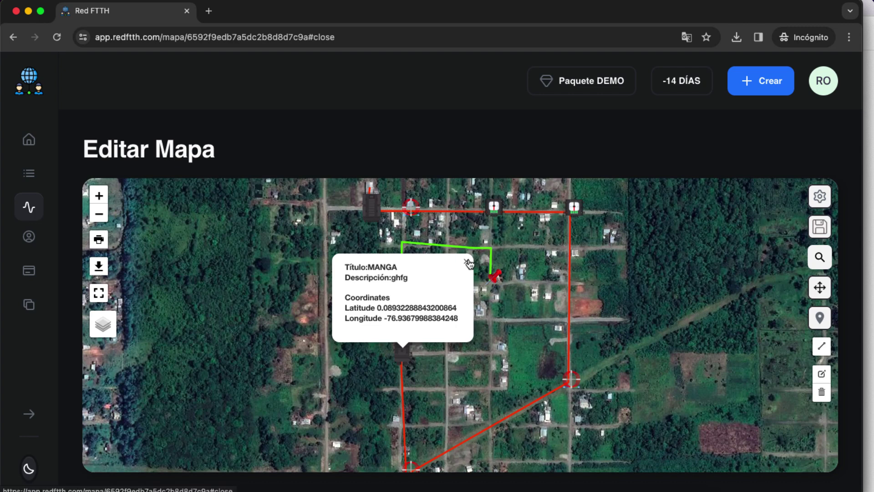
pyautogui.click(510, 352)
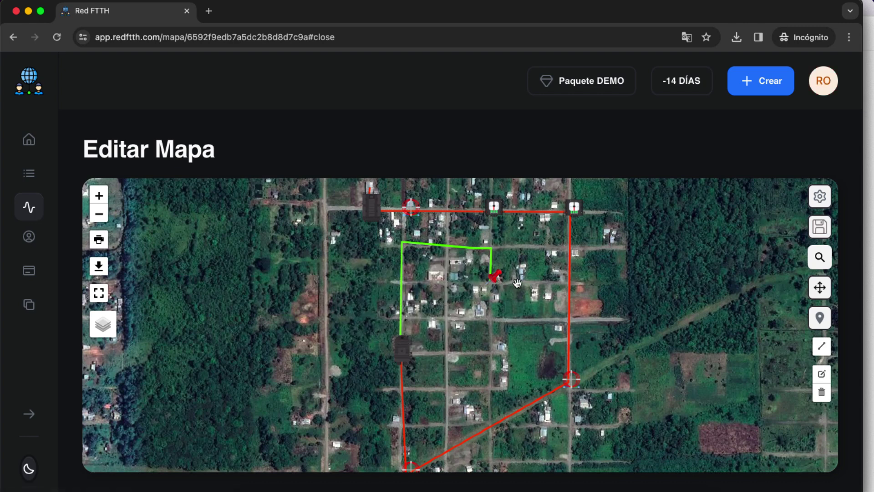
# Retitle the green route's end pin Cliente1 with the ONT equipment icon and save
pyautogui.moveTo(513, 278); pyautogui.dragTo(485, 297)
pyautogui.click(471, 299)
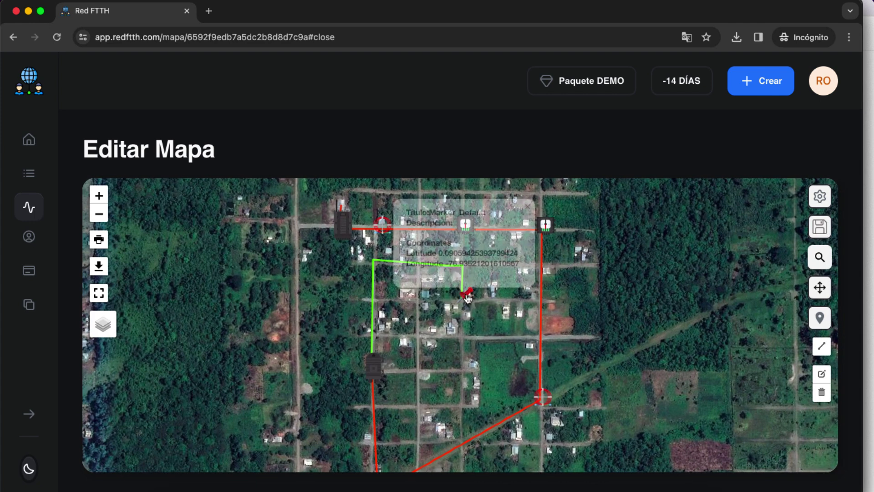
pyautogui.doubleClick(367, 210)
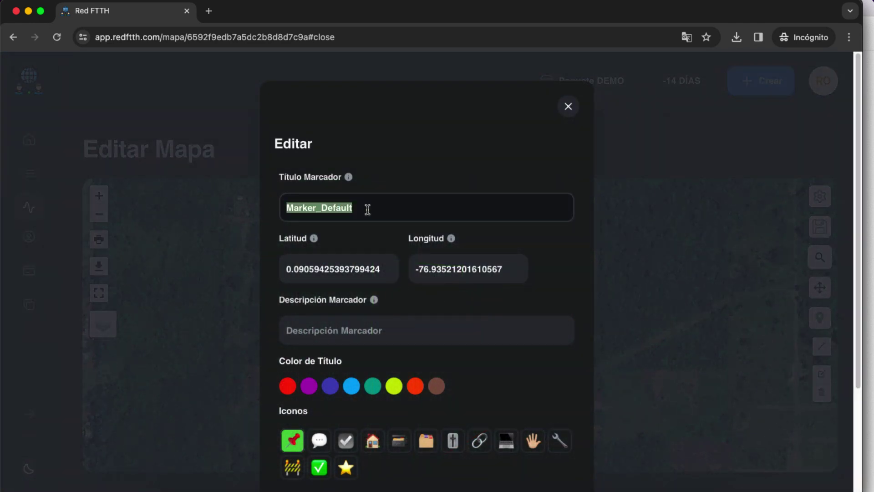
pyautogui.write('CLIENT')
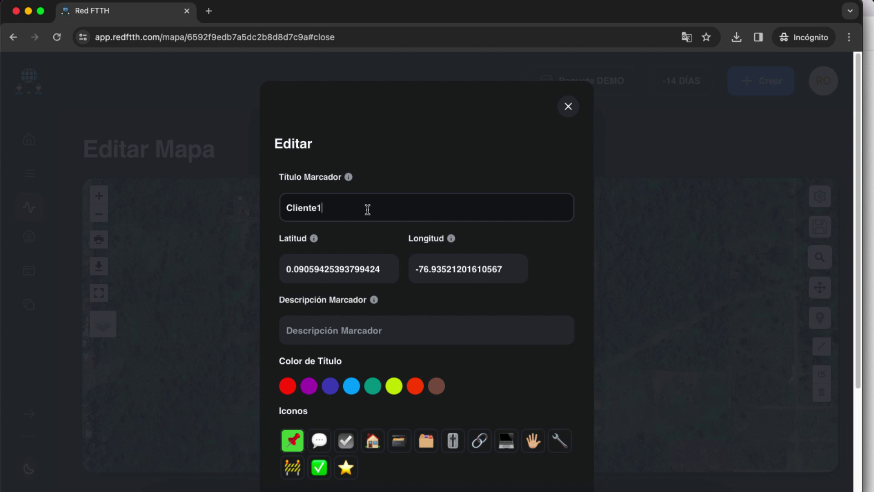
pyautogui.scroll(-3, 471, 298)
pyautogui.click(471, 396)
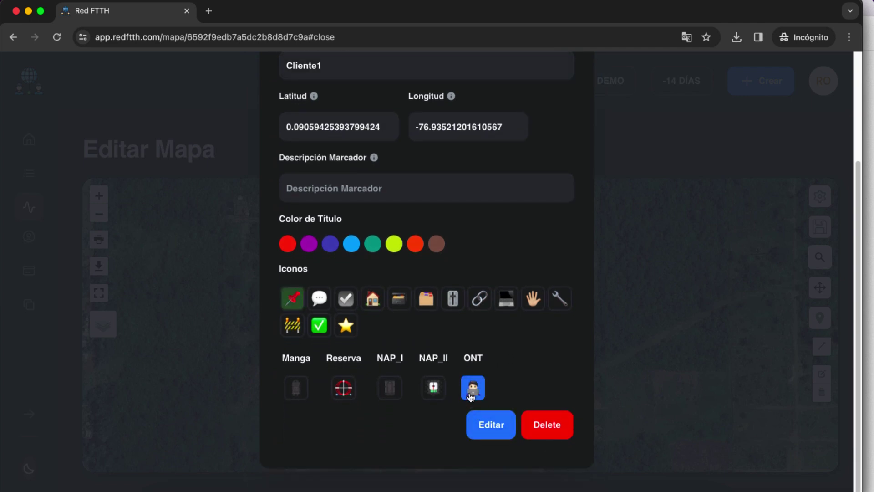
pyautogui.click(347, 190)
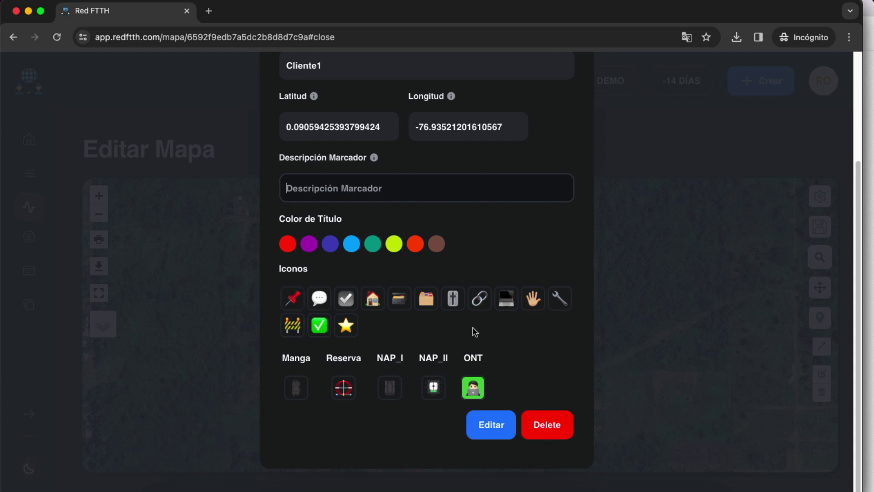
pyautogui.click(490, 424)
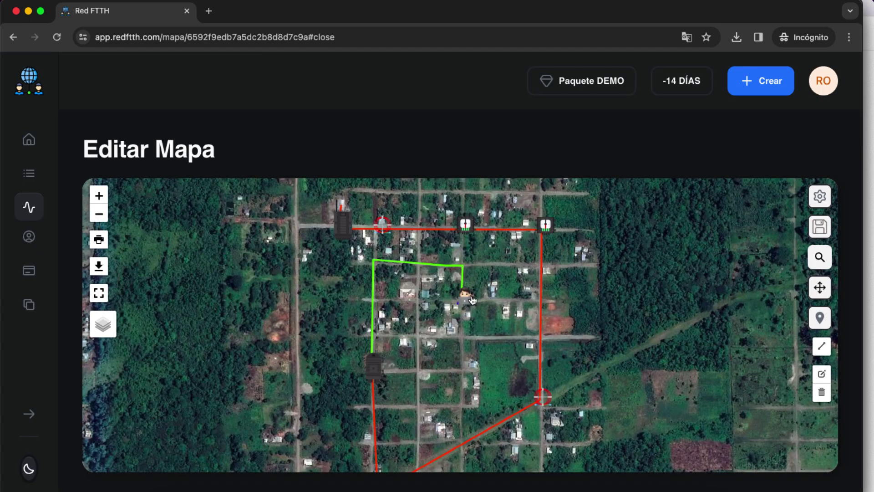
pyautogui.moveTo(492, 353); pyautogui.dragTo(457, 326)
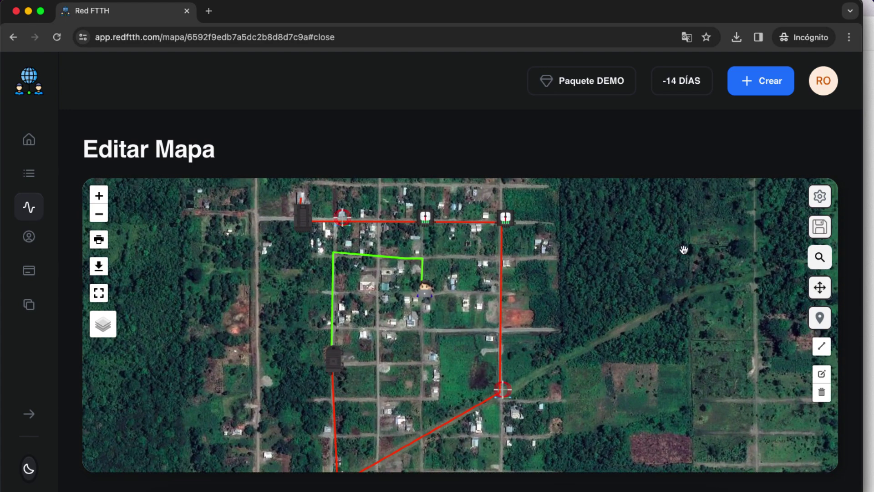
# Update the Proyecto 1 sheet totals: 1 Manga, 3 Reservas, 1 NAP_I, 2 NAP_II, 1 ONT, 1838 m
pyautogui.click(819, 226)
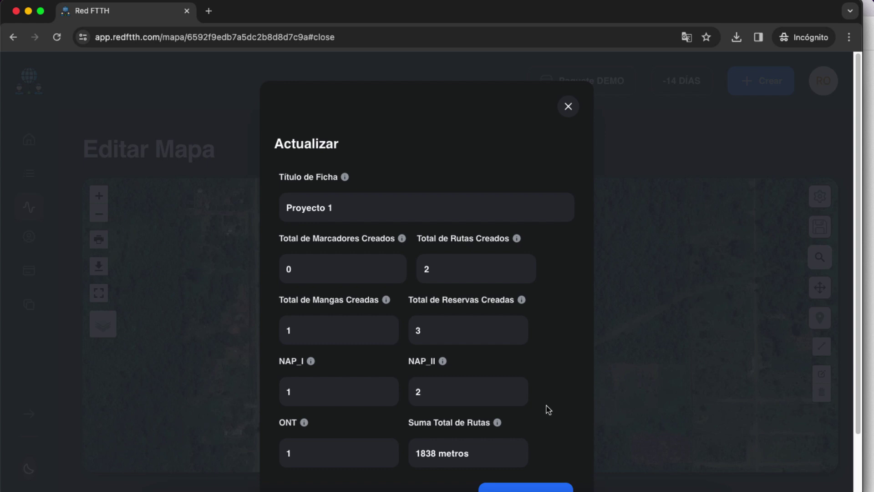
pyautogui.click(527, 433)
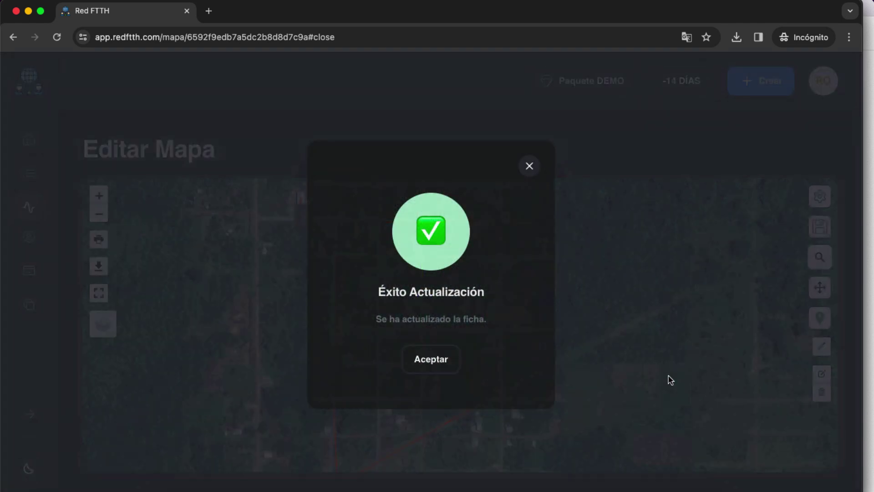
pyautogui.click(454, 371)
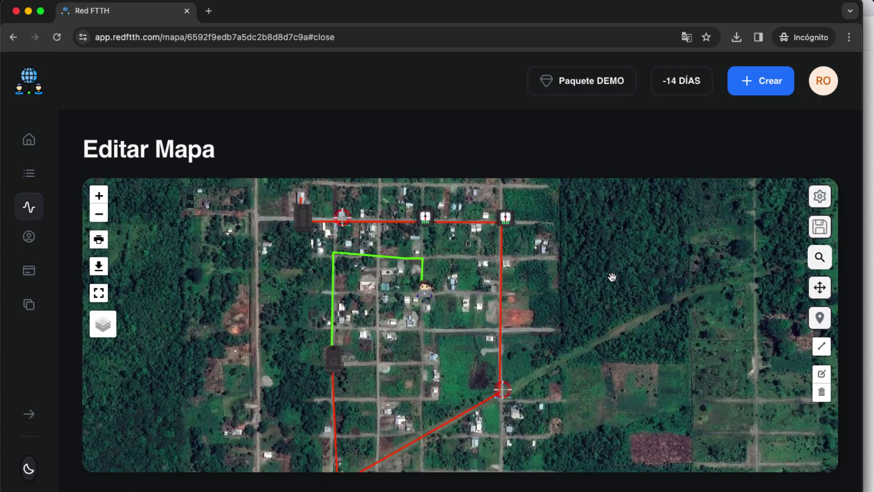
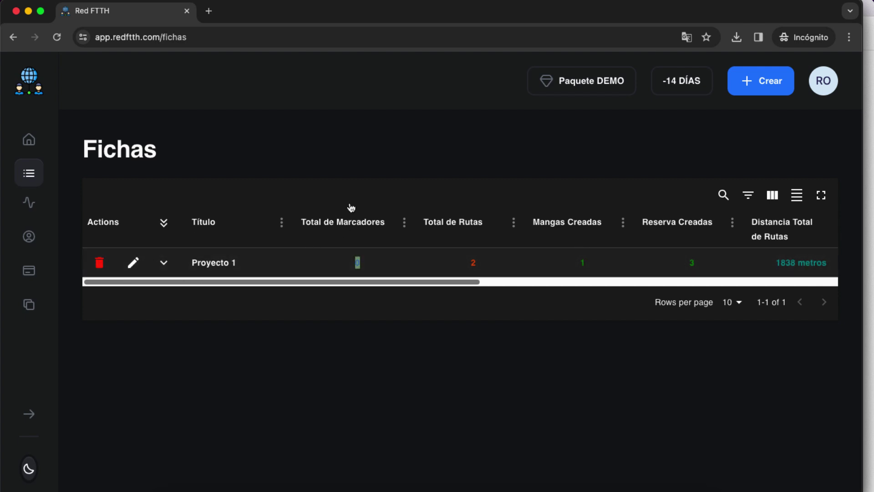
# Expand Proyecto 1 to show its network map, and highlight its 1 manga and 3 reservas counts
pyautogui.click(164, 267)
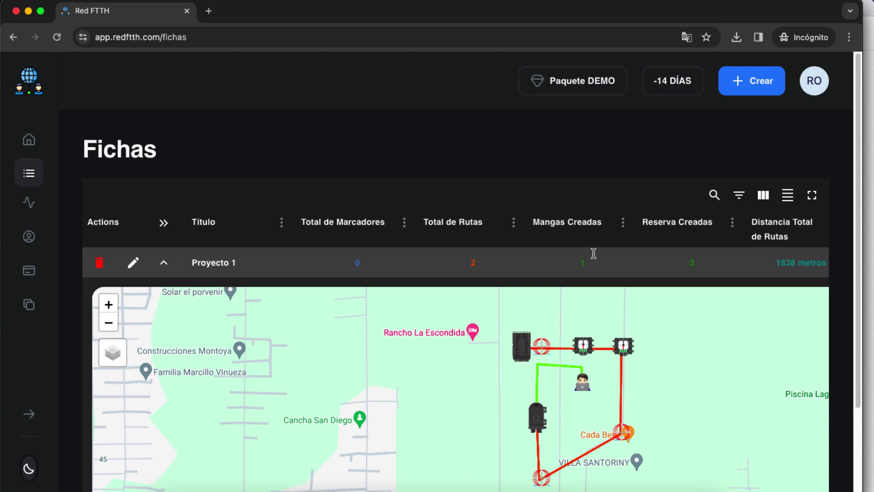
pyautogui.moveTo(591, 263); pyautogui.dragTo(578, 263)
pyautogui.doubleClick(693, 262)
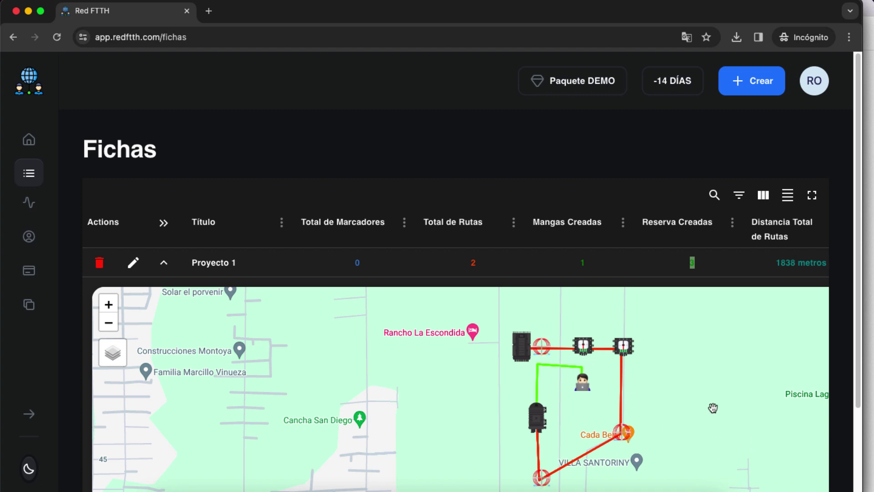
# Scroll across the Proyecto 1 row to read the NAP_I count and every other value
pyautogui.hscroll(5, 706, 362)
pyautogui.hscroll(1, 706, 362)
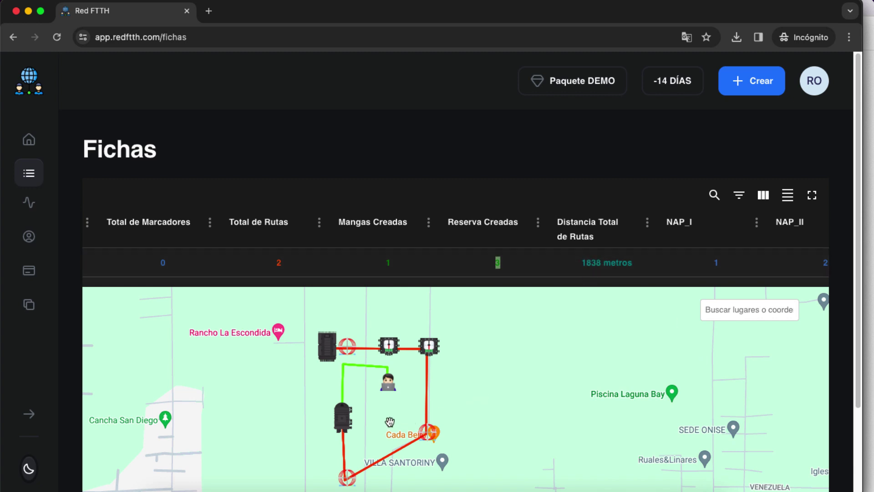
pyautogui.doubleClick(717, 263)
pyautogui.hscroll(3, 677, 281)
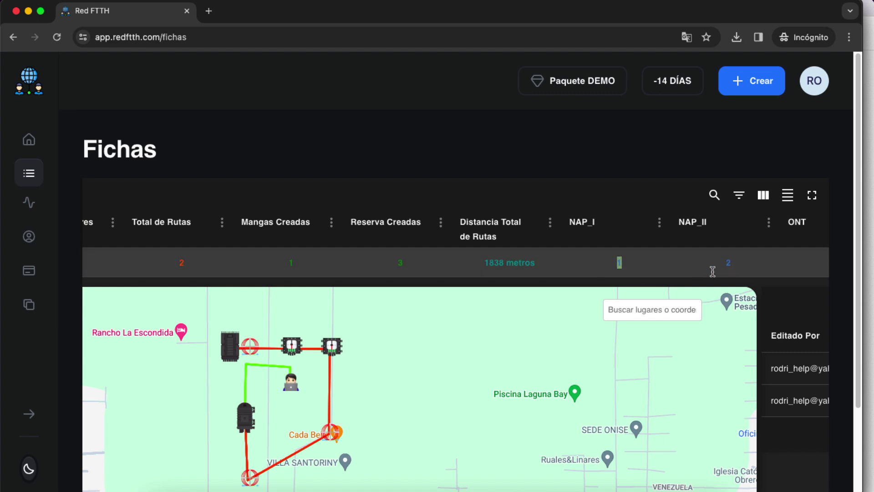
pyautogui.hscroll(2, 788, 258)
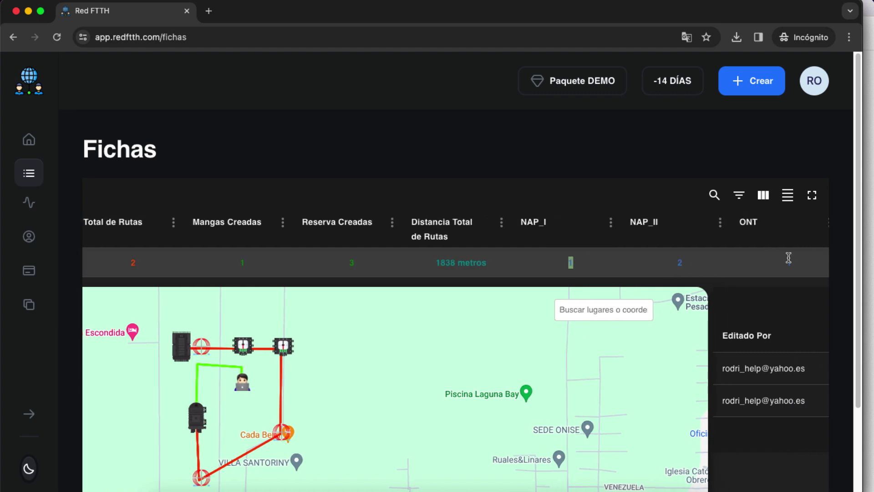
pyautogui.moveTo(795, 259); pyautogui.dragTo(254, 258)
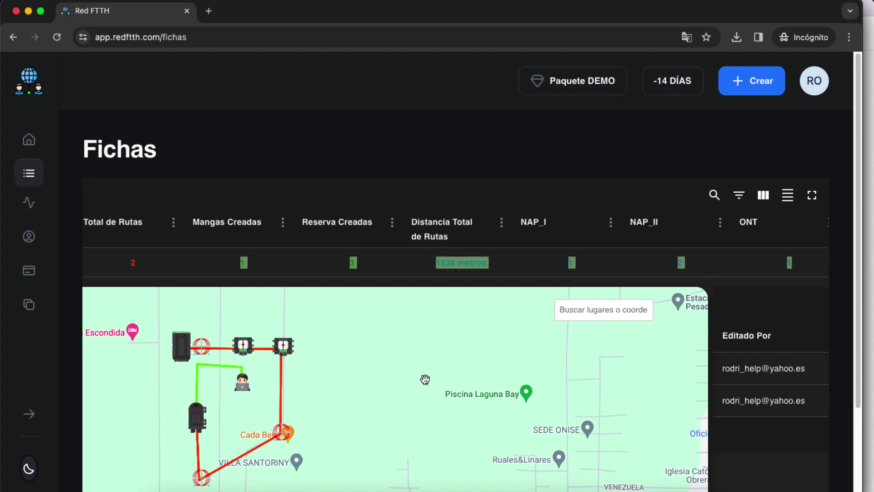
pyautogui.hscroll(-10, 426, 374)
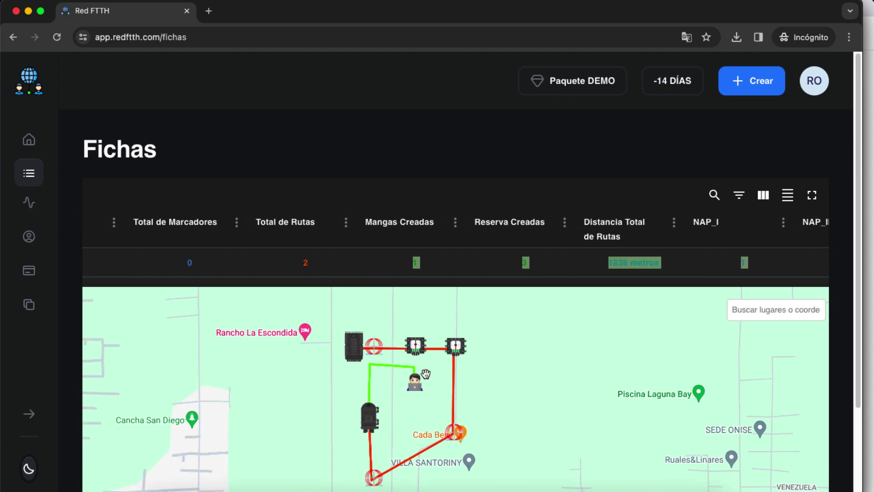
pyautogui.hscroll(-3, 426, 374)
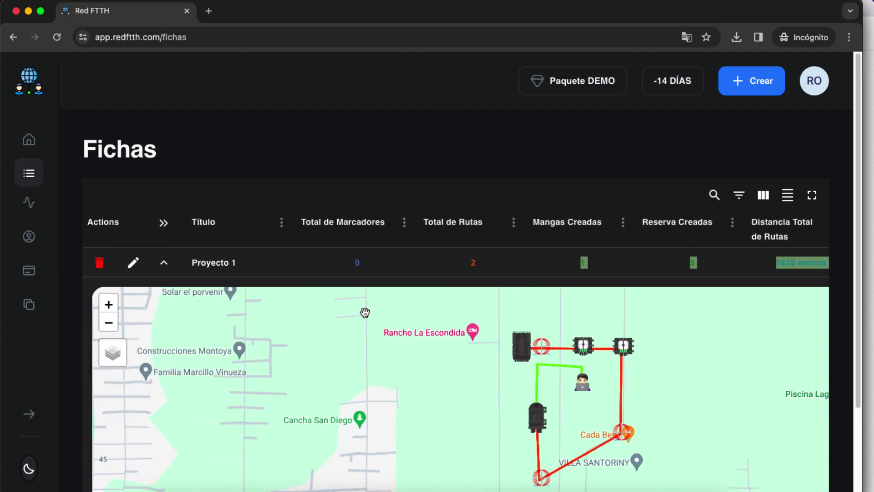
# Open Proyecto 1's map in Editar Mapa and pan the view
pyautogui.click(164, 263)
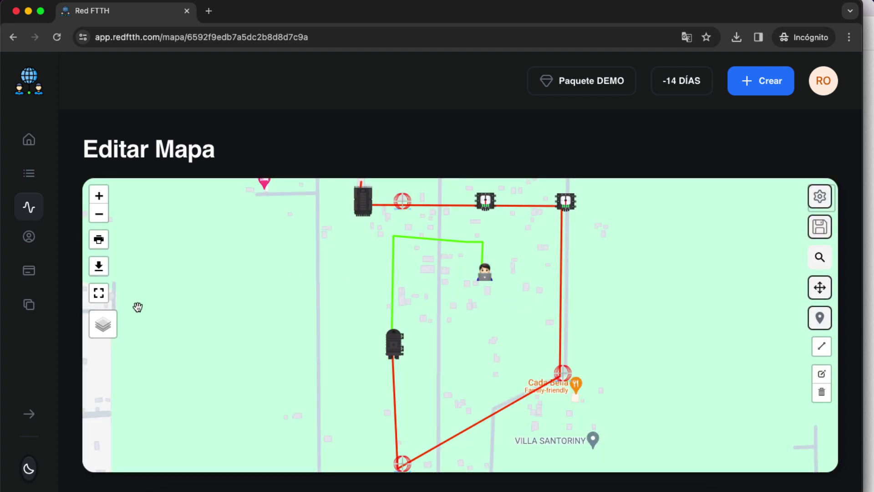
pyautogui.scroll(2, 634, 259)
pyautogui.scroll(-2, 612, 273)
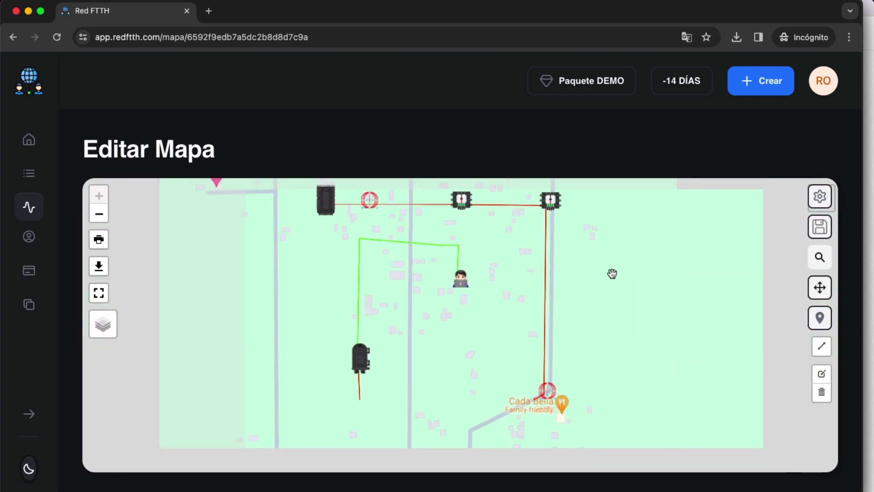
pyautogui.moveTo(607, 244); pyautogui.dragTo(622, 282)
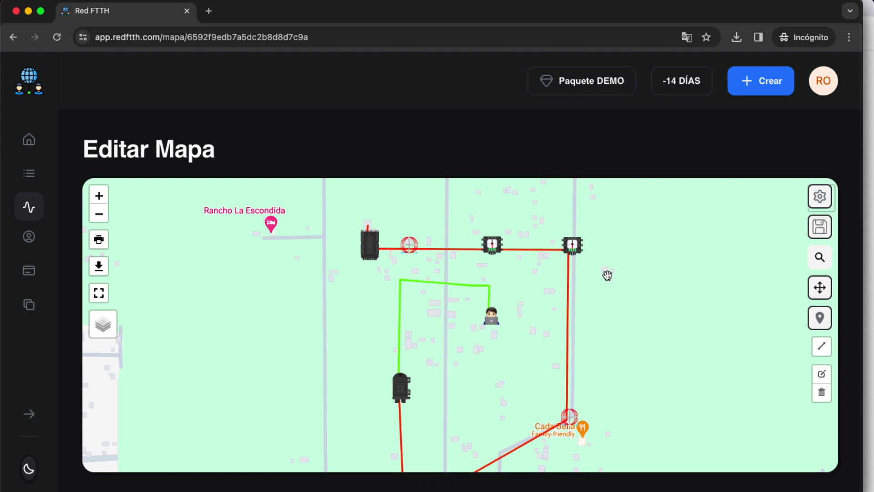
# Switch the map to Satelite Mode and pan around the fiber network
pyautogui.moveTo(109, 332)
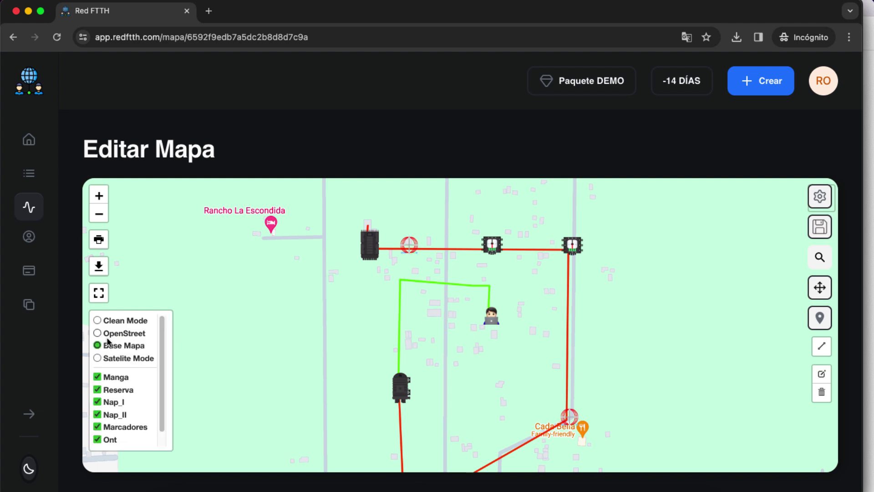
pyautogui.click(159, 358)
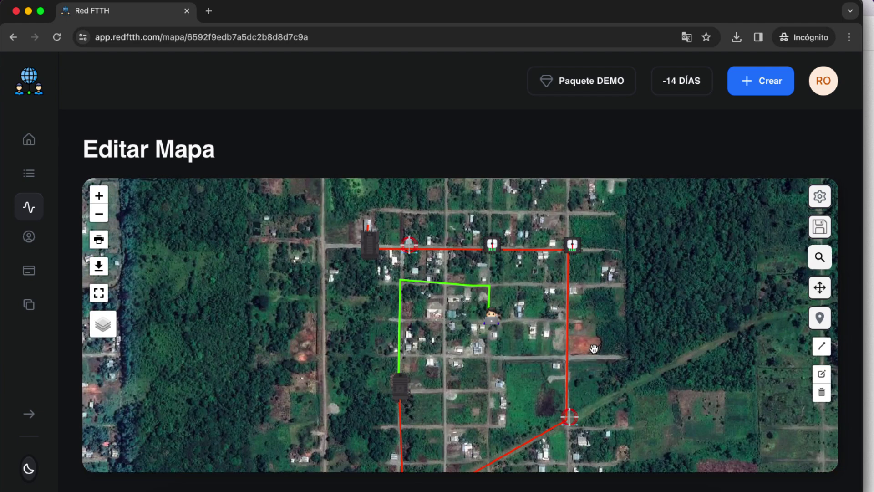
pyautogui.moveTo(644, 333); pyautogui.dragTo(635, 295)
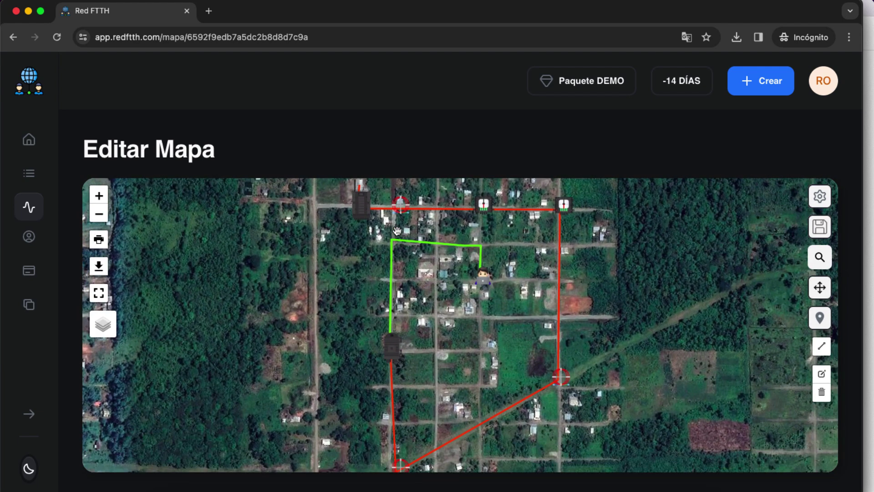
pyautogui.moveTo(391, 234); pyautogui.dragTo(407, 290)
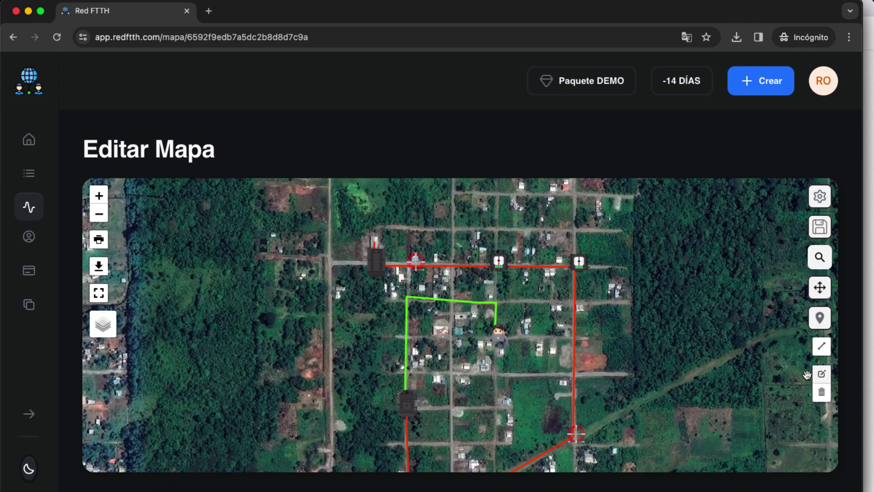
# Review the RESERVA marker's Latitud and Longitud in its details, then close without changes
pyautogui.click(418, 272)
pyautogui.click(418, 280)
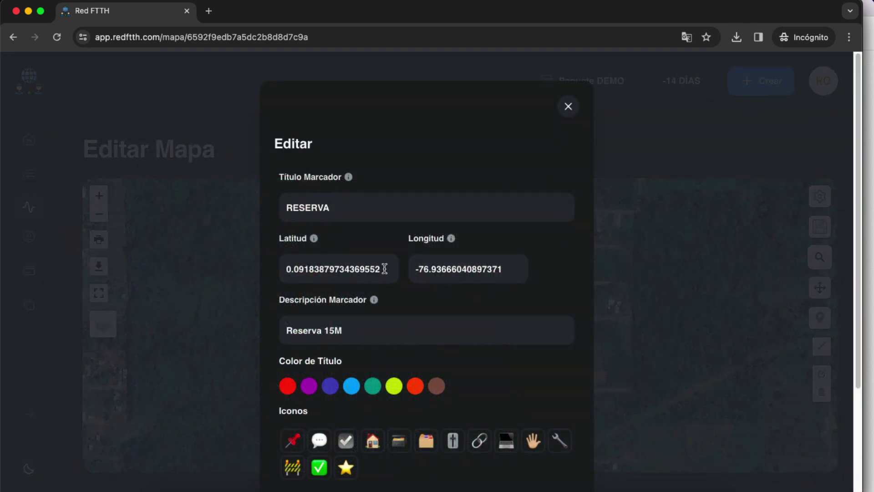
pyautogui.moveTo(385, 268); pyautogui.dragTo(286, 268)
pyautogui.moveTo(516, 269); pyautogui.dragTo(416, 267)
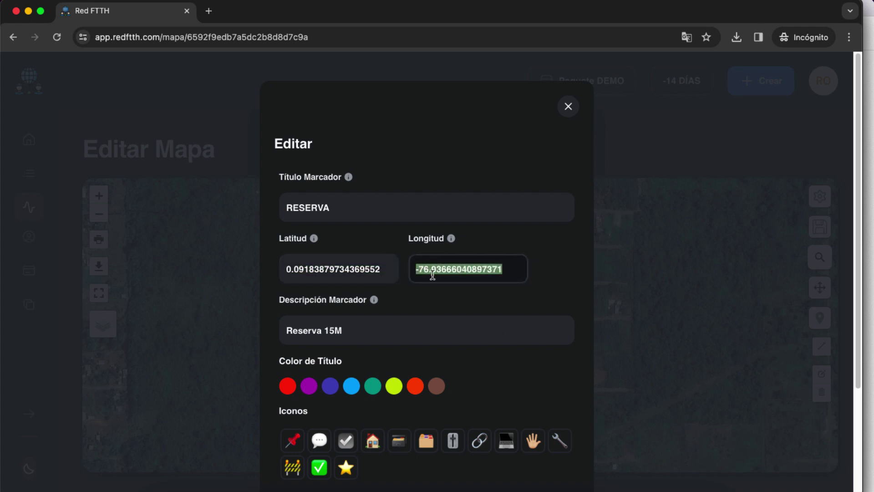
pyautogui.click(569, 109)
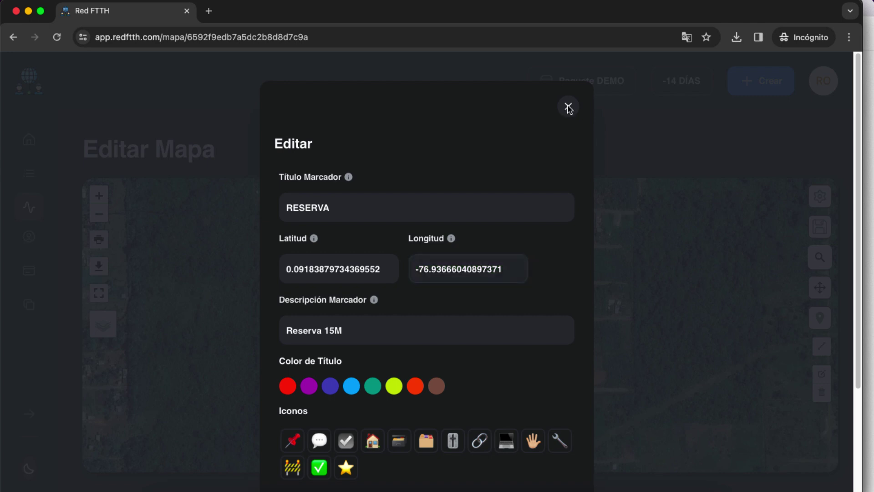
pyautogui.click(481, 189)
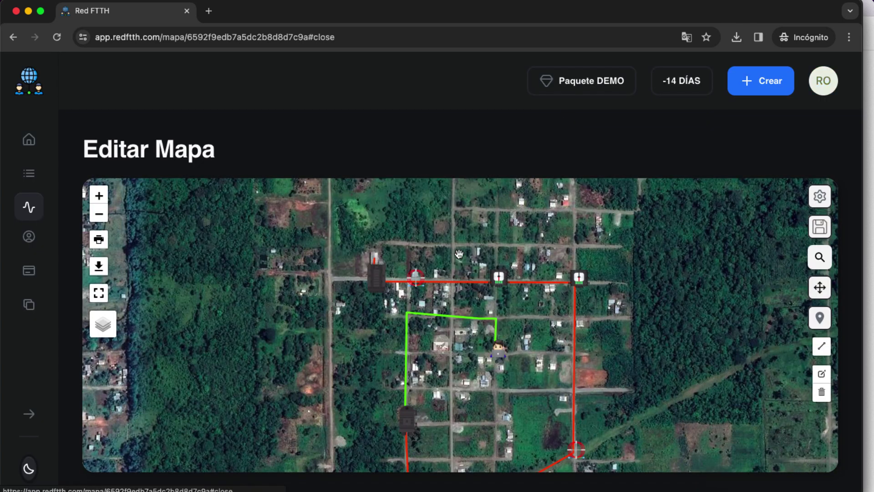
# Try moving the reserve and corner markers, cancel both moves, and update the map
pyautogui.click(821, 290)
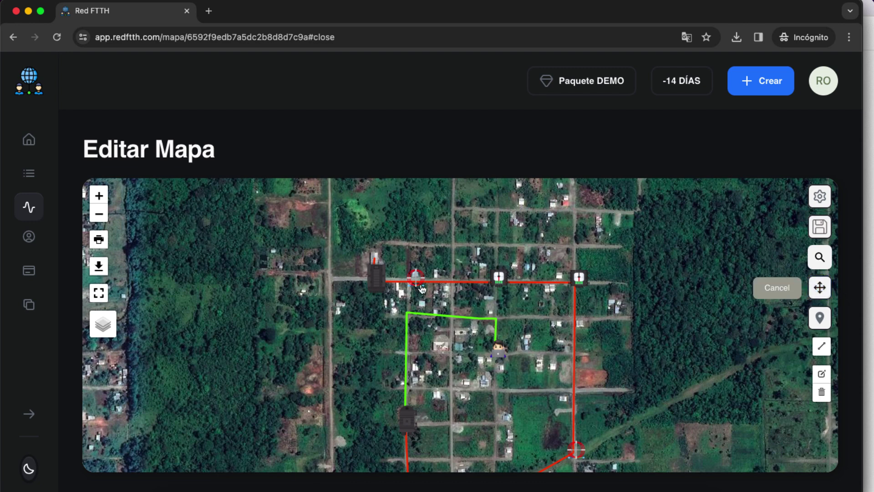
pyautogui.moveTo(416, 280); pyautogui.dragTo(448, 281)
pyautogui.click(820, 287)
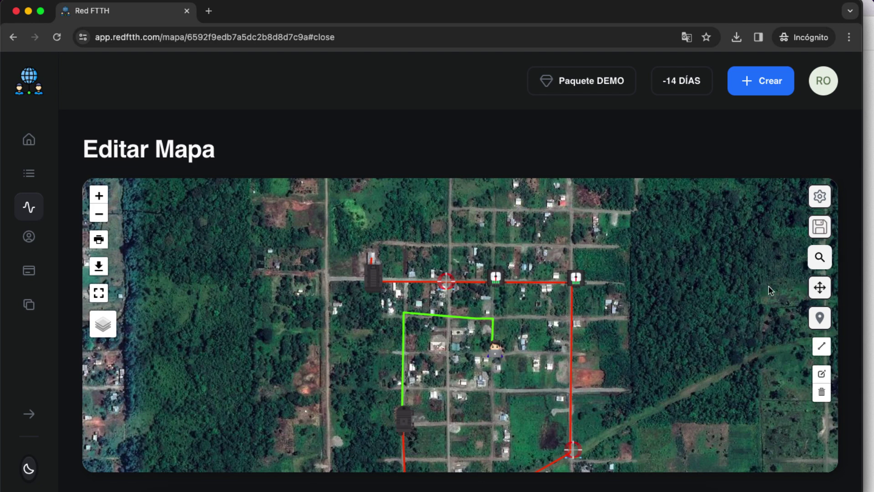
pyautogui.click(820, 288)
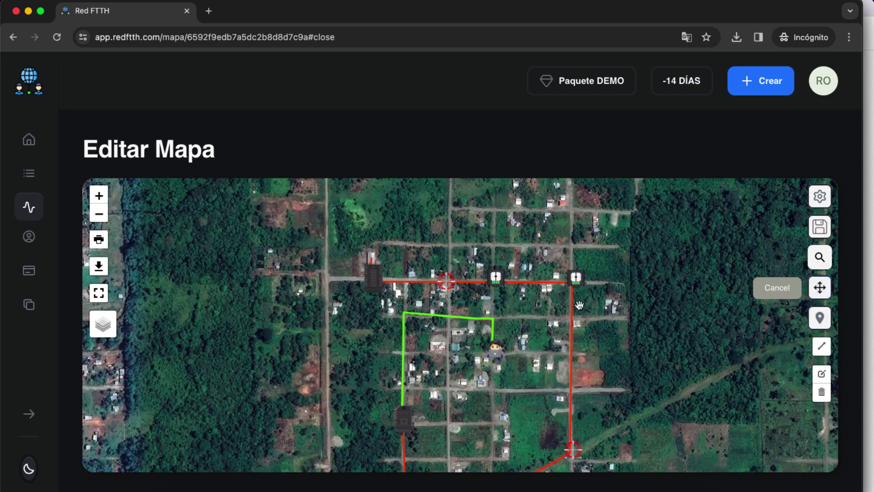
pyautogui.moveTo(580, 290)
pyautogui.mouseDown()
pyautogui.moveTo(578, 321)
pyautogui.moveTo(577, 291)
pyautogui.mouseUp()
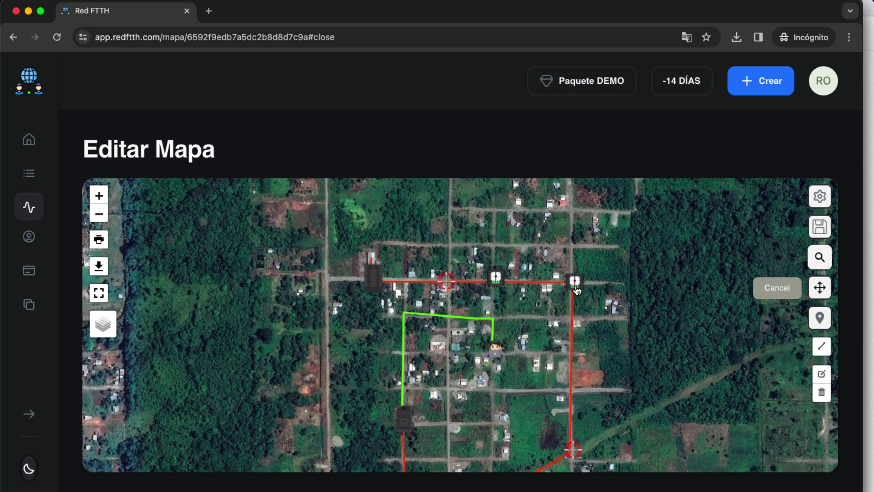
pyautogui.click(774, 289)
pyautogui.scroll(-5, 635, 345)
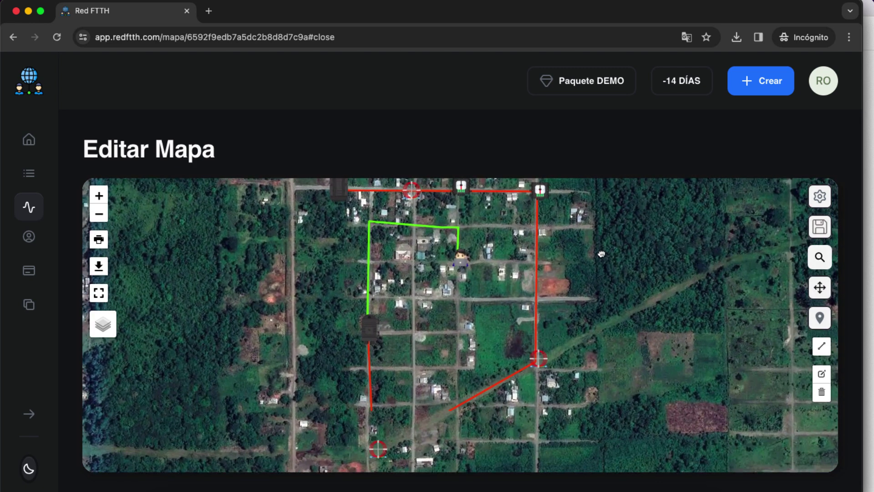
pyautogui.click(820, 227)
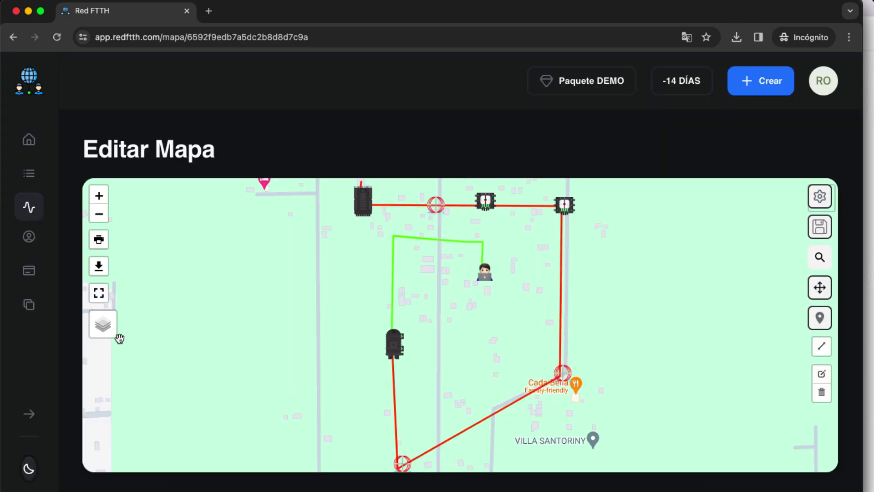
# Return to satellite imagery and frame the green route and its end box
pyautogui.moveTo(105, 332)
pyautogui.click(110, 360)
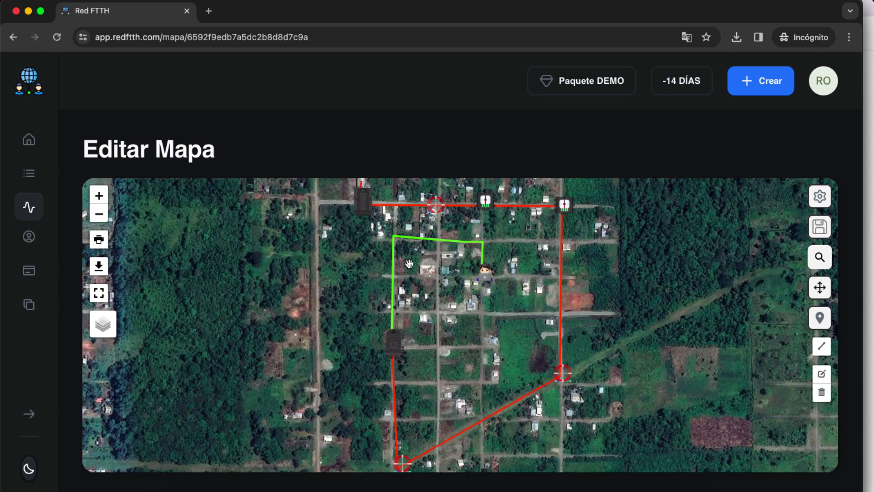
pyautogui.scroll(2, 412, 264)
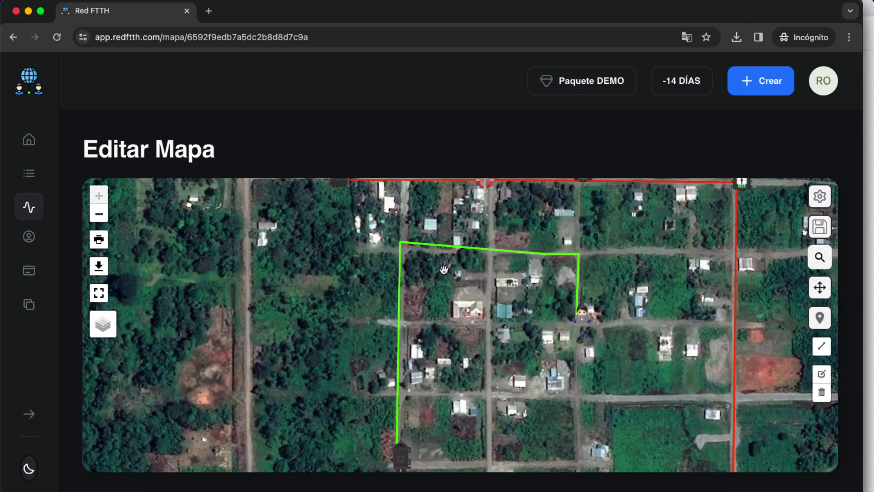
pyautogui.moveTo(484, 392); pyautogui.dragTo(488, 354)
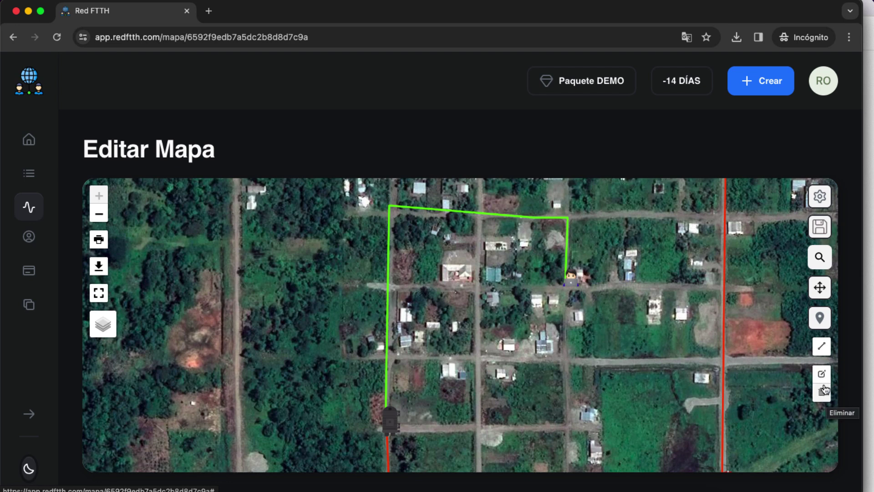
# Start editing the map lines with the OpenStreet street map as background
pyautogui.click(823, 376)
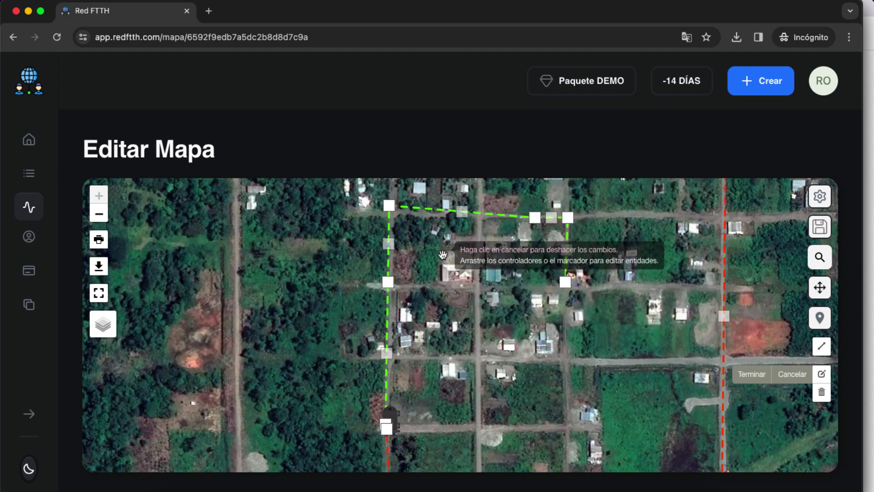
pyautogui.moveTo(103, 325)
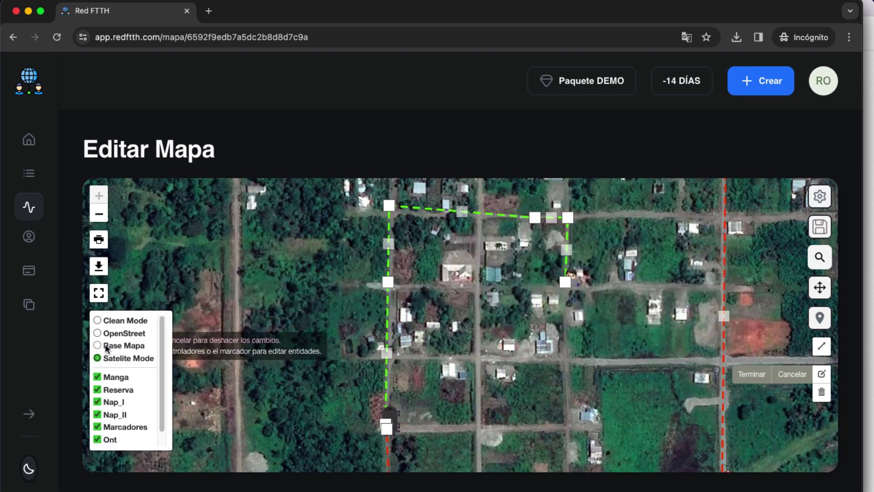
pyautogui.click(106, 346)
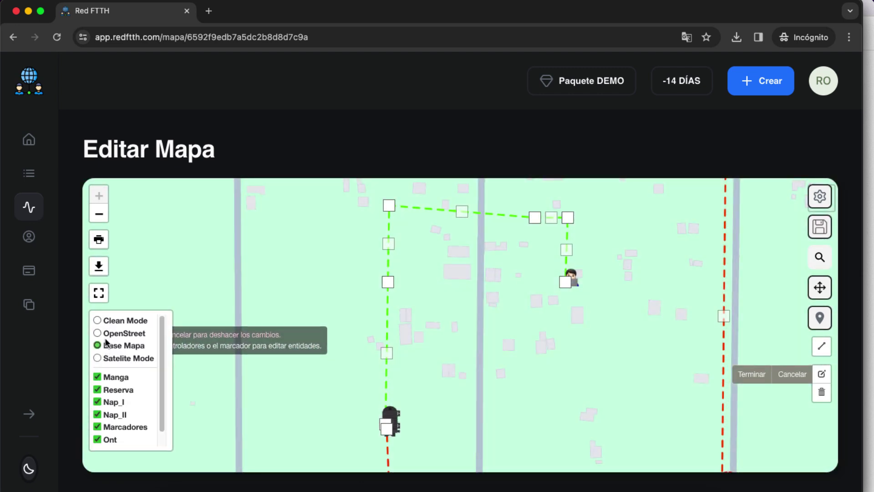
pyautogui.click(105, 335)
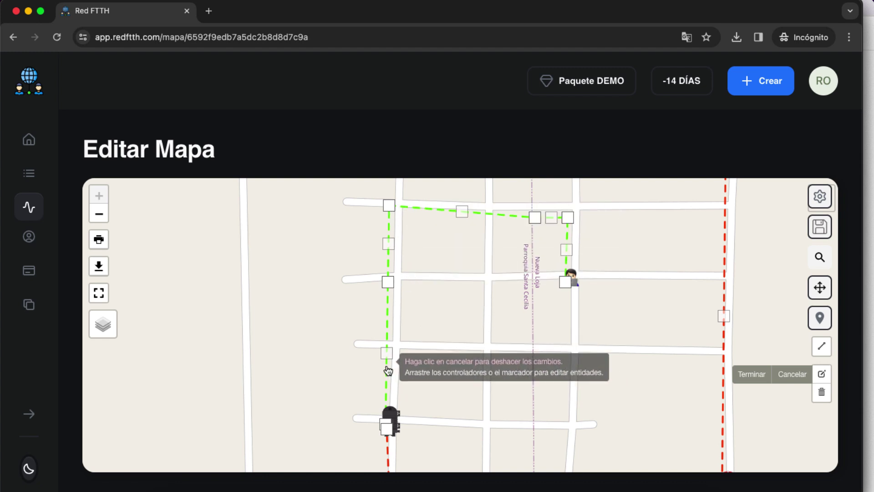
# Drag the green line's vertices onto the streets and finish with Terminar
pyautogui.moveTo(386, 353); pyautogui.dragTo(394, 351)
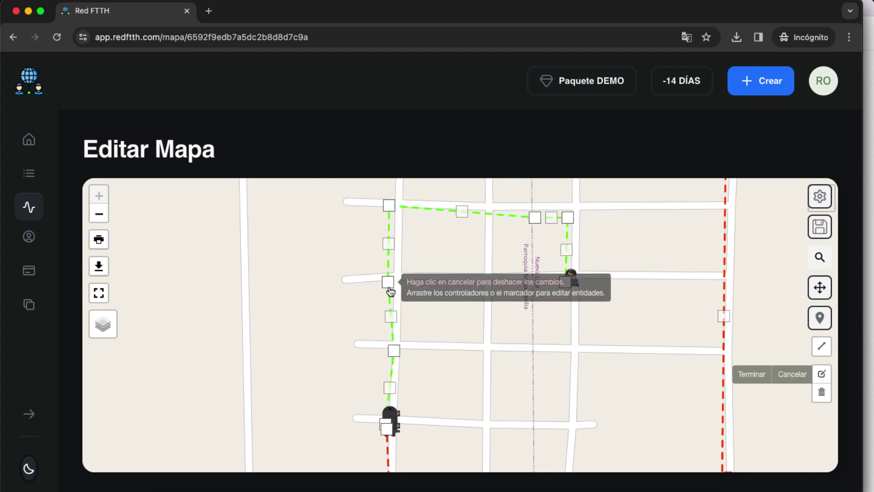
pyautogui.moveTo(388, 282); pyautogui.dragTo(398, 279)
pyautogui.moveTo(389, 205); pyautogui.dragTo(400, 206)
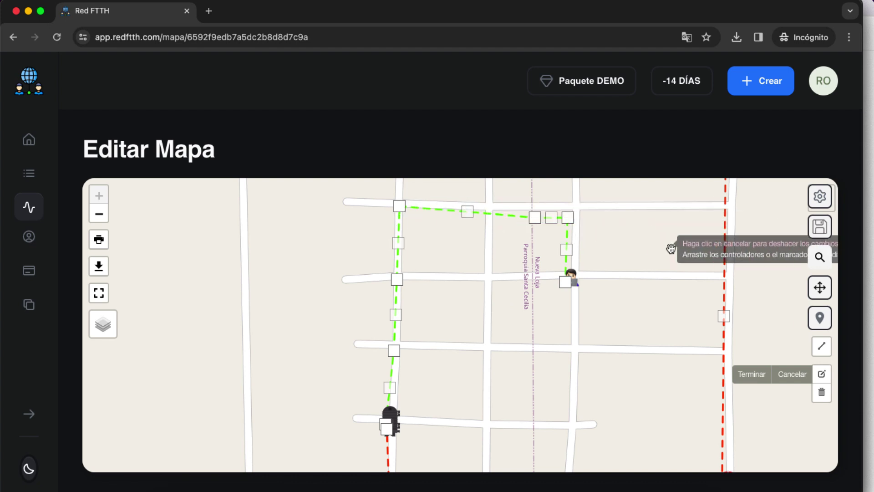
pyautogui.moveTo(468, 212); pyautogui.dragTo(491, 279)
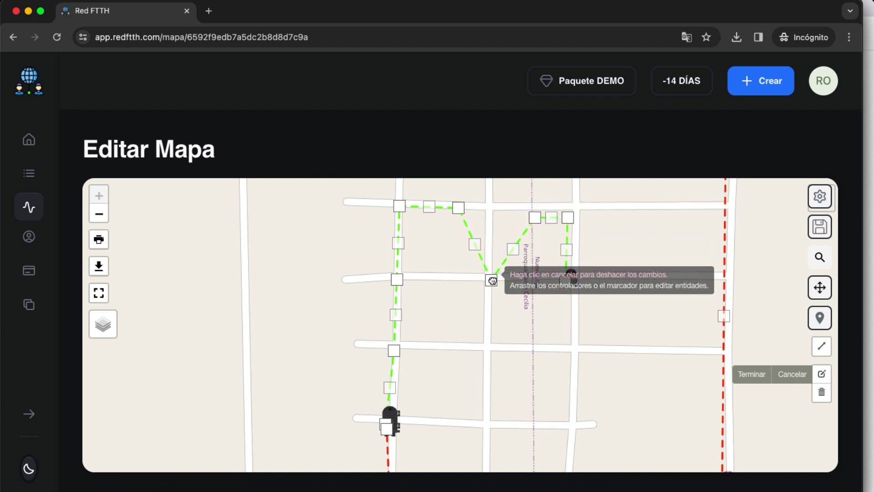
pyautogui.moveTo(475, 248); pyautogui.dragTo(489, 209)
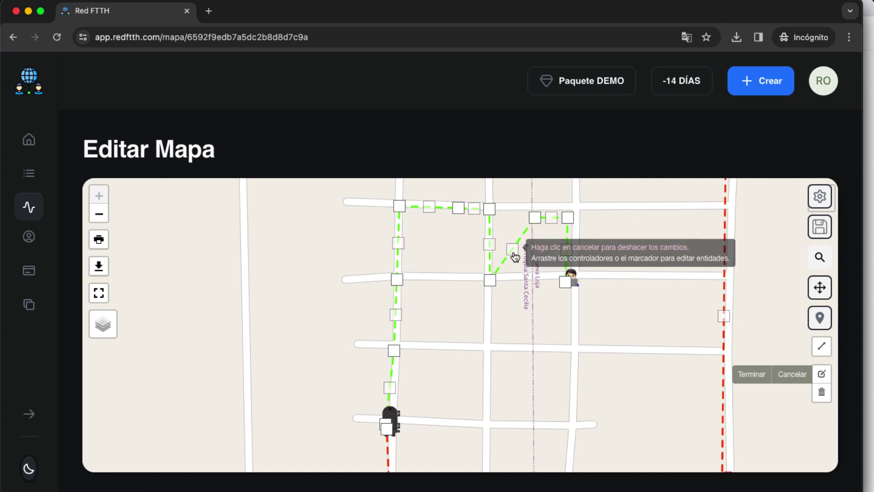
pyautogui.moveTo(513, 250); pyautogui.dragTo(531, 277)
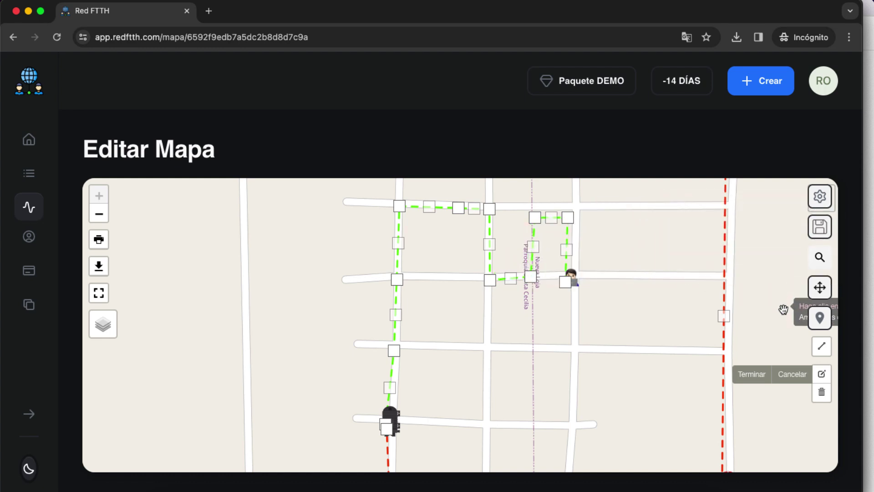
pyautogui.click(751, 375)
pyautogui.scroll(-3, 487, 327)
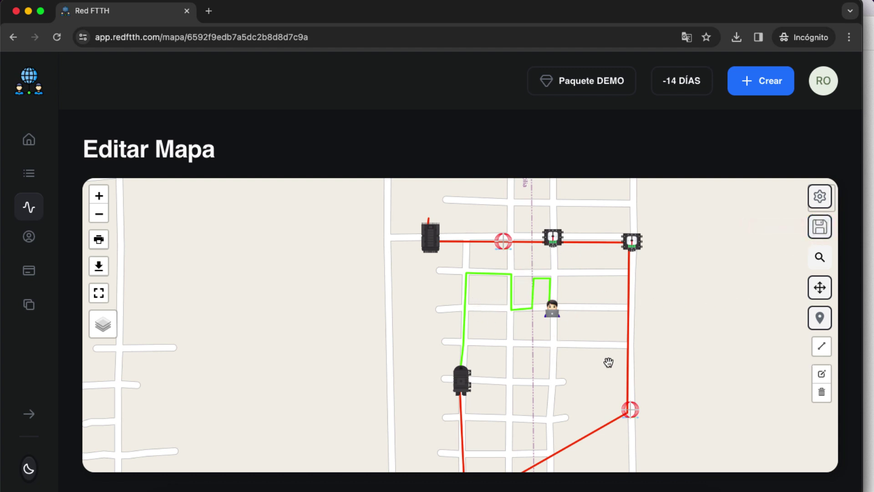
# Recenter the network on the street map and activate the line-draw tool
pyautogui.moveTo(579, 364); pyautogui.dragTo(570, 329)
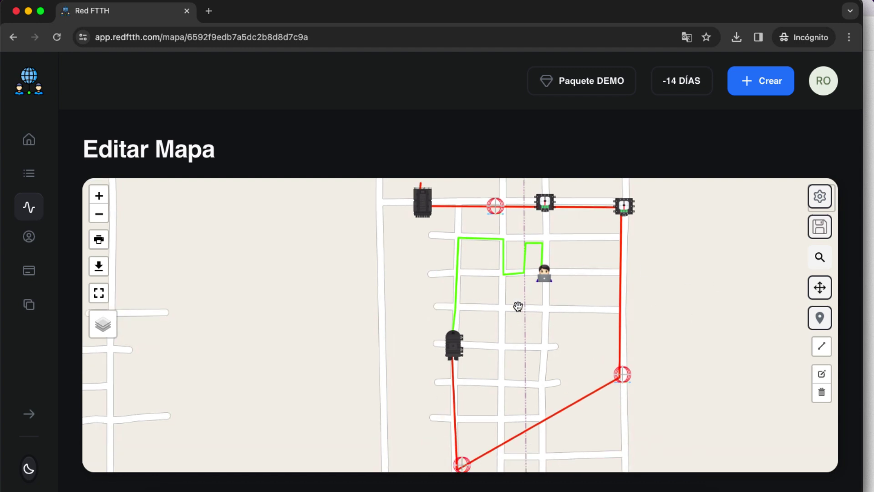
pyautogui.scroll(2, 522, 280)
pyautogui.scroll(-2, 523, 279)
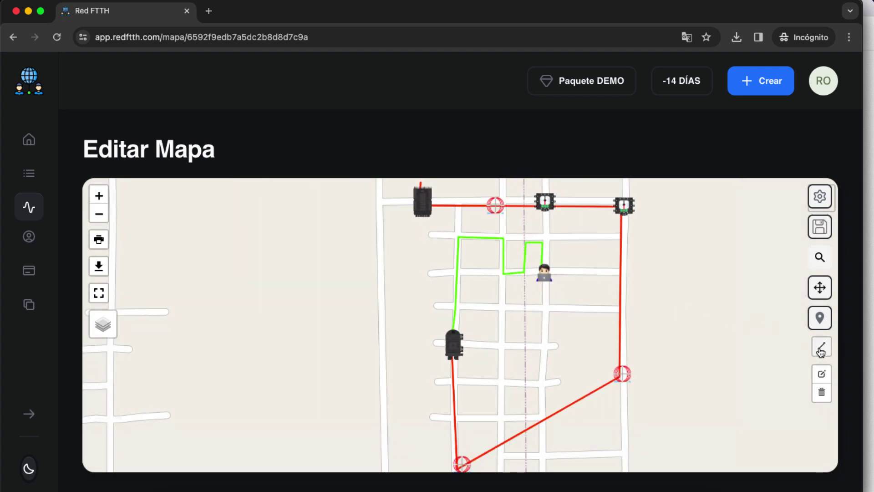
pyautogui.click(822, 346)
# Draw a three-point purple line west of the green route and finish it
pyautogui.click(389, 276)
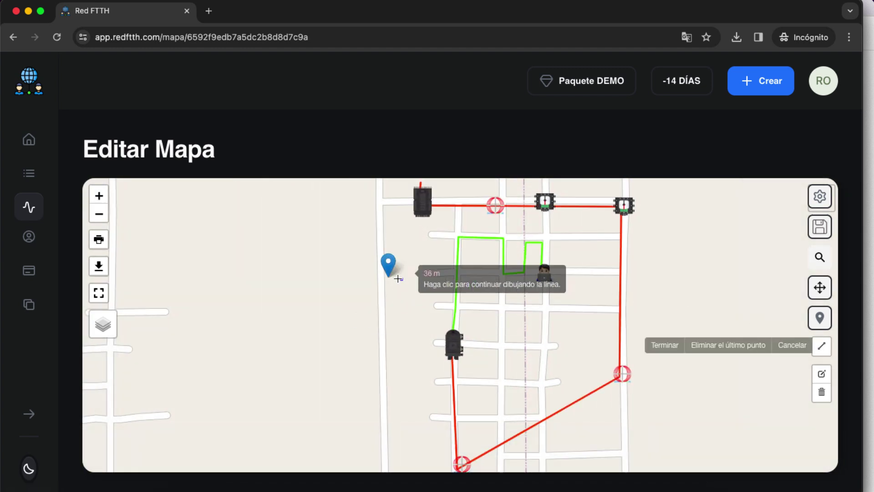
pyautogui.click(447, 275)
pyautogui.click(425, 305)
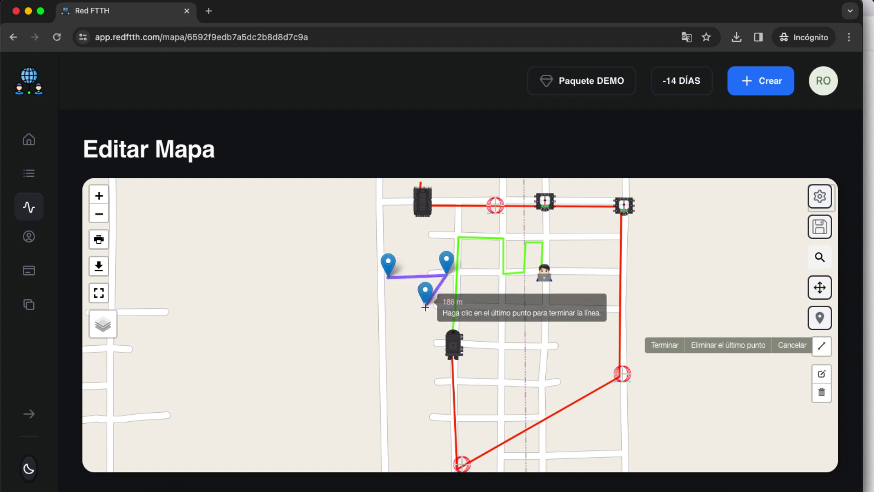
pyautogui.click(661, 346)
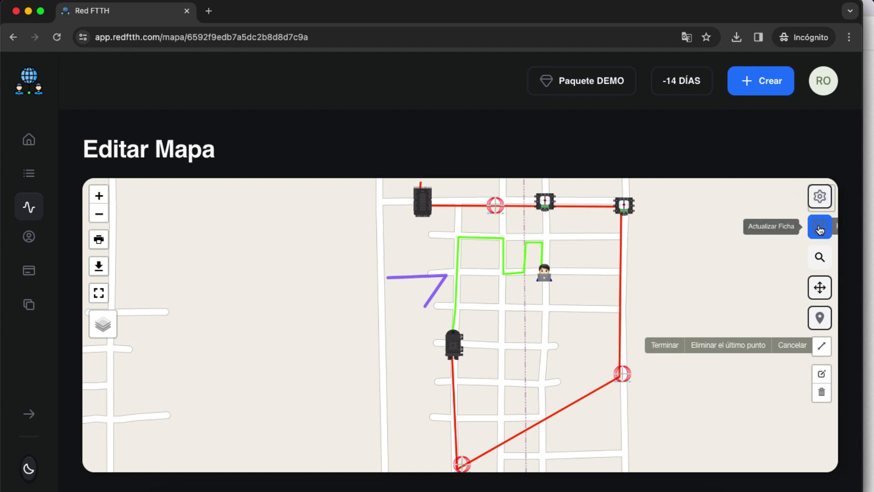
# Save Proyecto 1's record with Actualizar Ficha, now 3 routes totaling 2139 metros
pyautogui.click(820, 229)
pyautogui.scroll(-3, 556, 312)
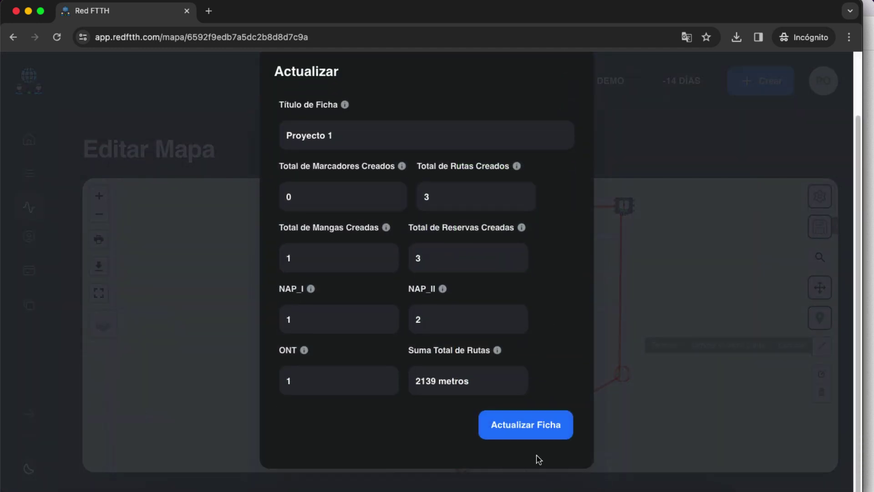
pyautogui.click(527, 432)
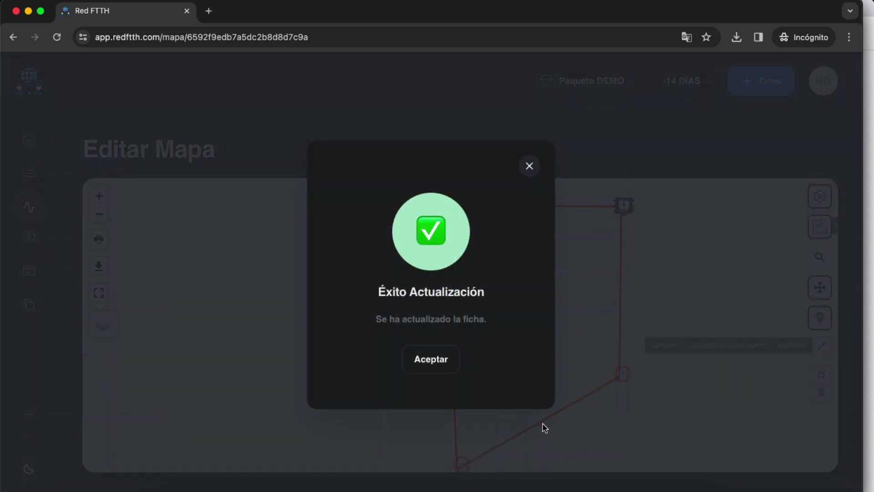
pyautogui.click(455, 369)
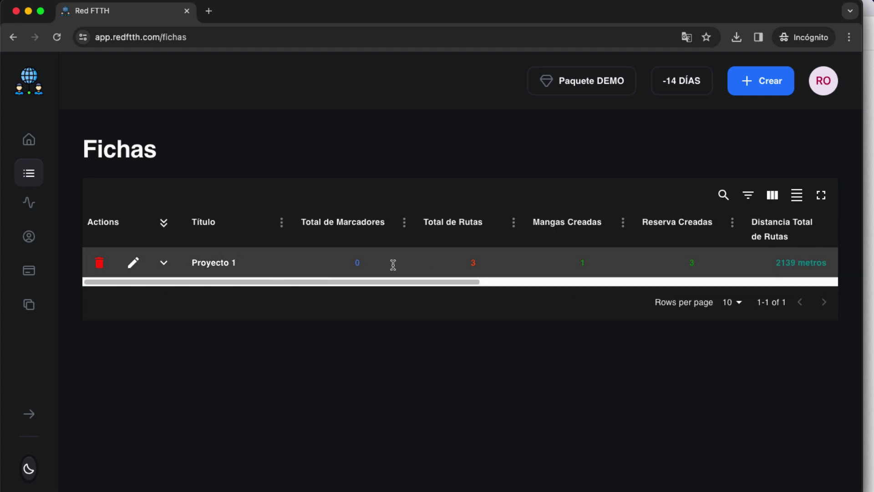
pyautogui.moveTo(447, 280); pyautogui.dragTo(534, 283)
pyautogui.moveTo(615, 263); pyautogui.dragTo(633, 264)
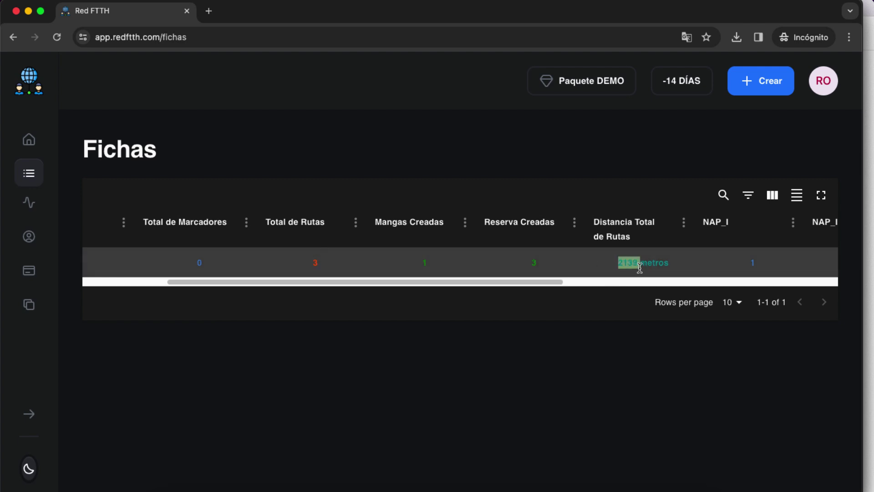
pyautogui.moveTo(493, 284); pyautogui.dragTo(415, 281)
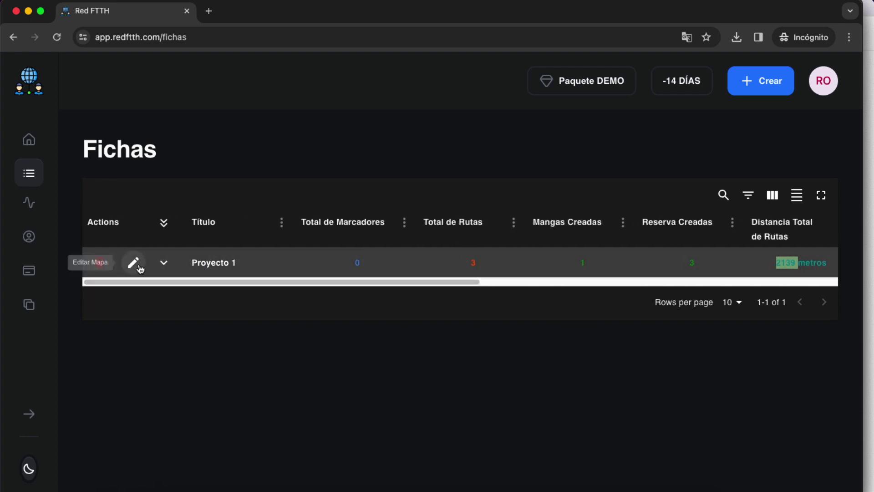
pyautogui.click(164, 263)
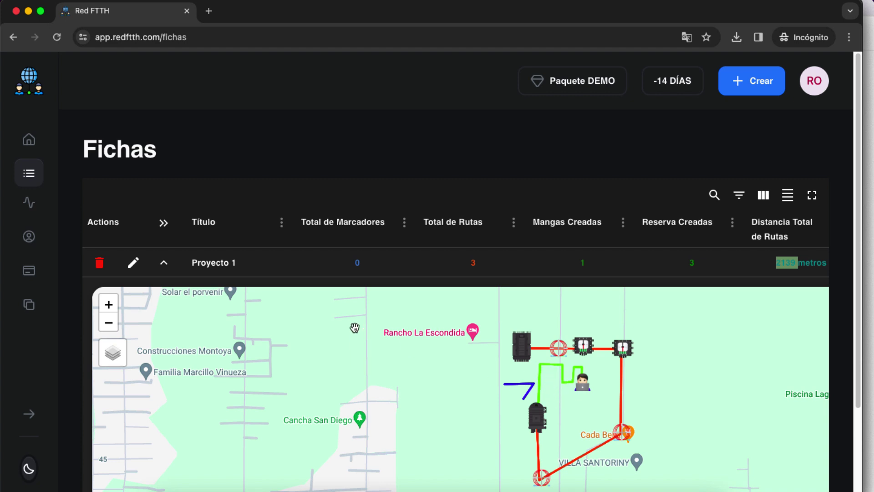
pyautogui.click(164, 262)
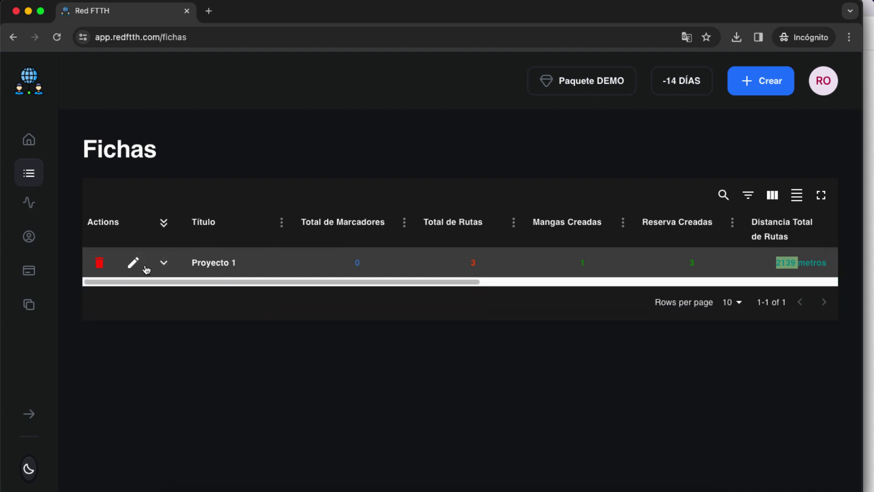
# Open Proyecto 1's map and delete the line west of the green route
pyautogui.click(133, 262)
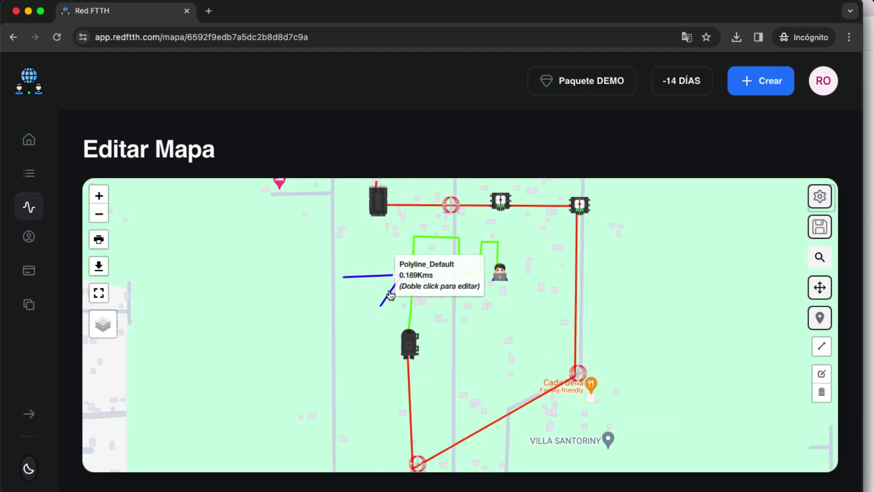
pyautogui.click(822, 394)
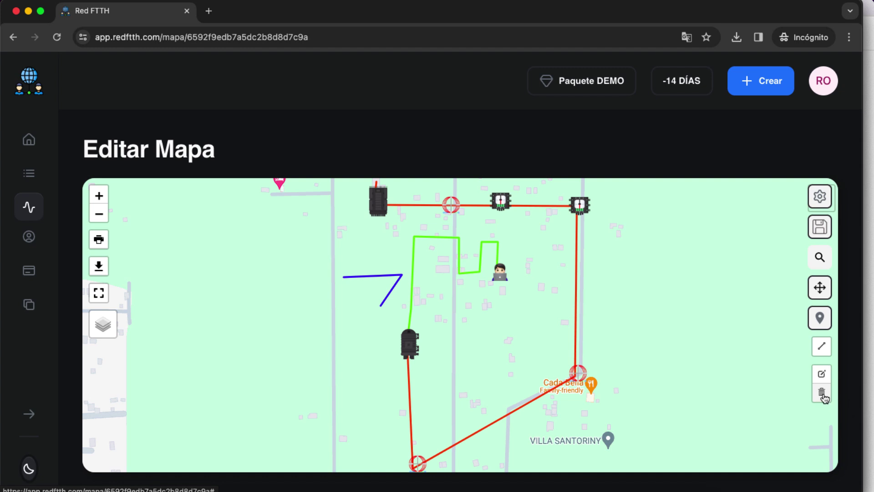
pyautogui.click(361, 281)
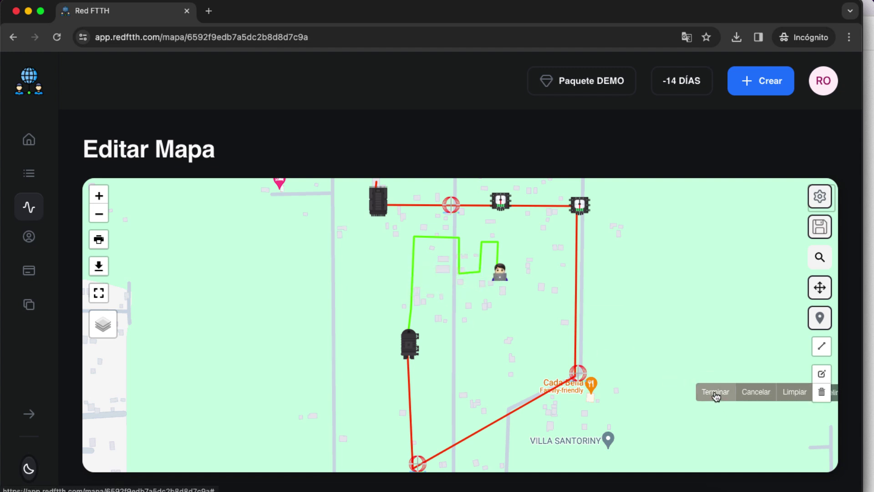
pyautogui.click(718, 396)
# Save the record with Actualizar Ficha, leaving 2 routes totaling 1950 metros
pyautogui.click(819, 227)
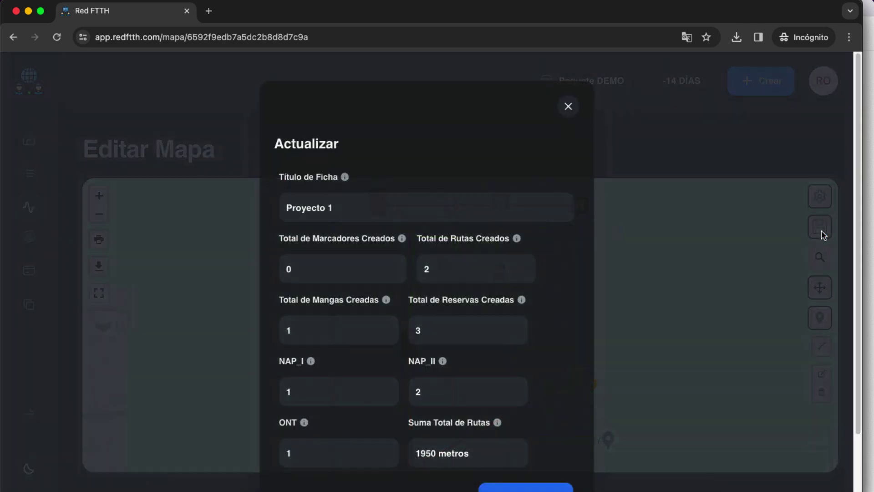
pyautogui.scroll(-1, 534, 449)
pyautogui.click(560, 476)
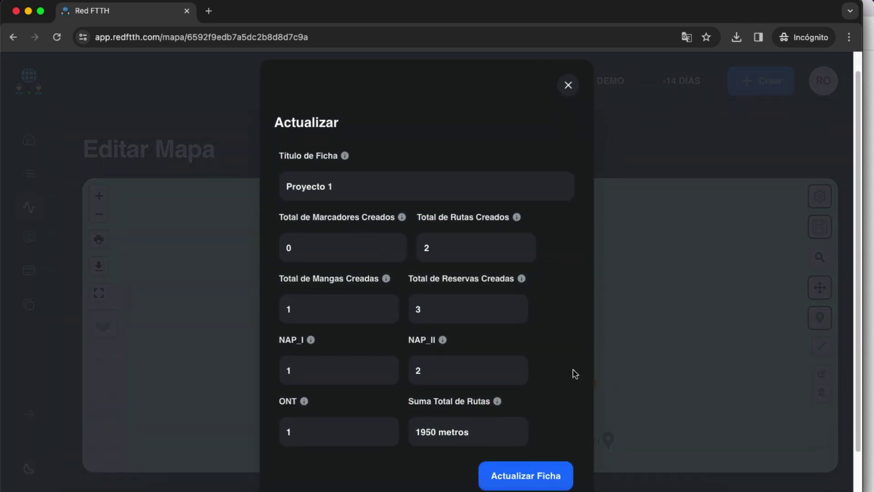
pyautogui.click(446, 361)
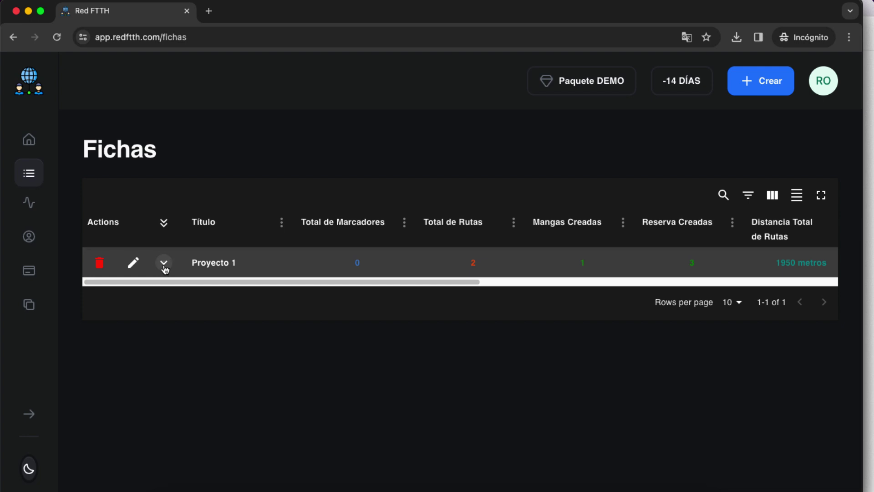
# Preview and collapse Proyecto 1's map, check its row totals, then open Editar Mapa
pyautogui.click(164, 265)
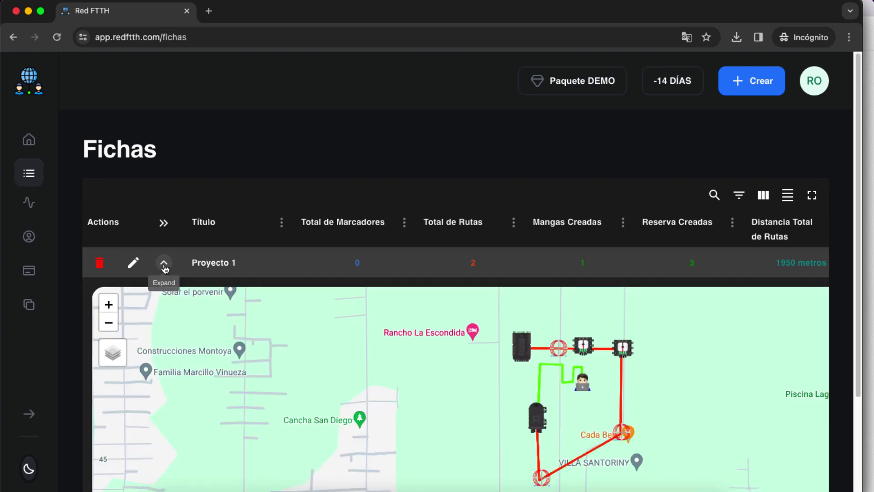
pyautogui.click(164, 264)
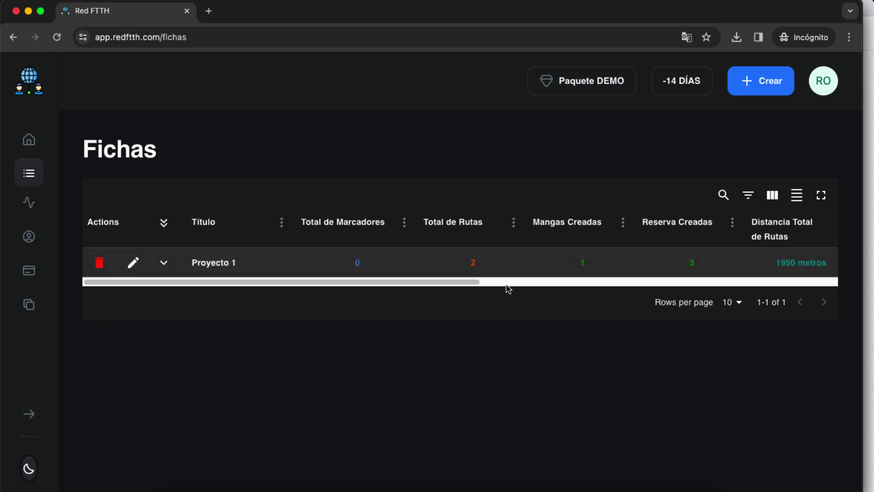
pyautogui.moveTo(474, 285); pyautogui.dragTo(531, 288)
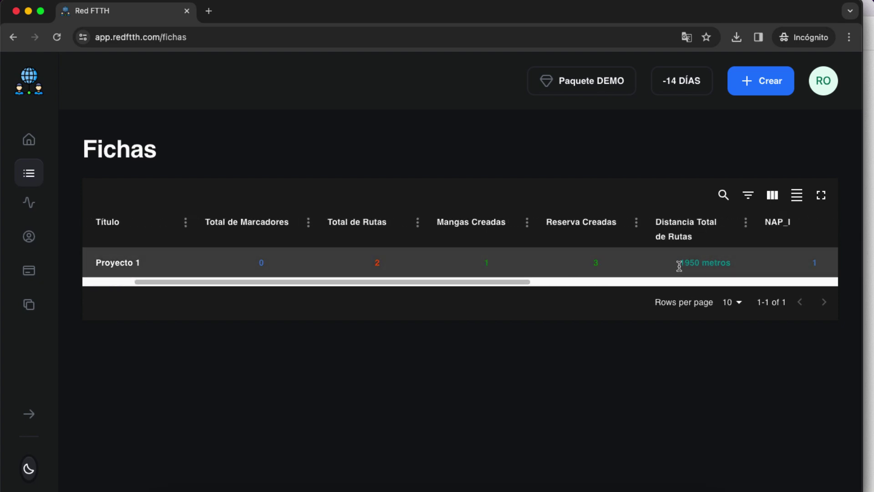
pyautogui.moveTo(679, 266); pyautogui.dragTo(702, 265)
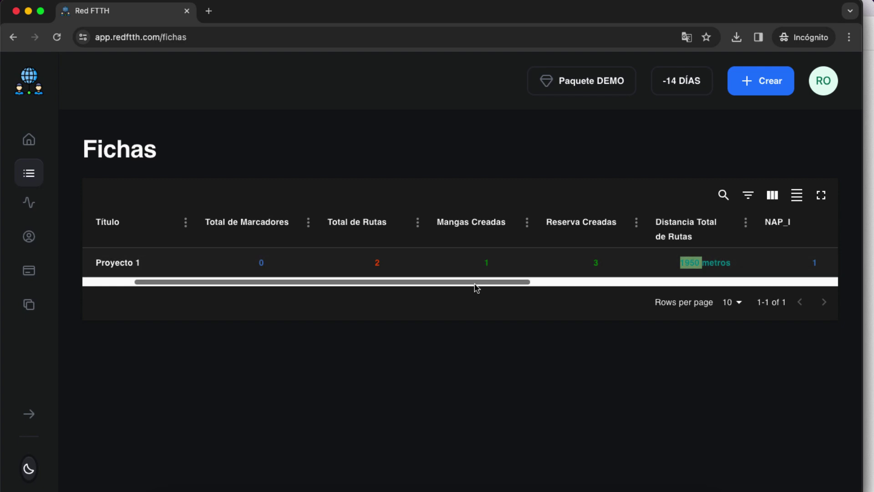
pyautogui.moveTo(484, 287); pyautogui.dragTo(398, 287)
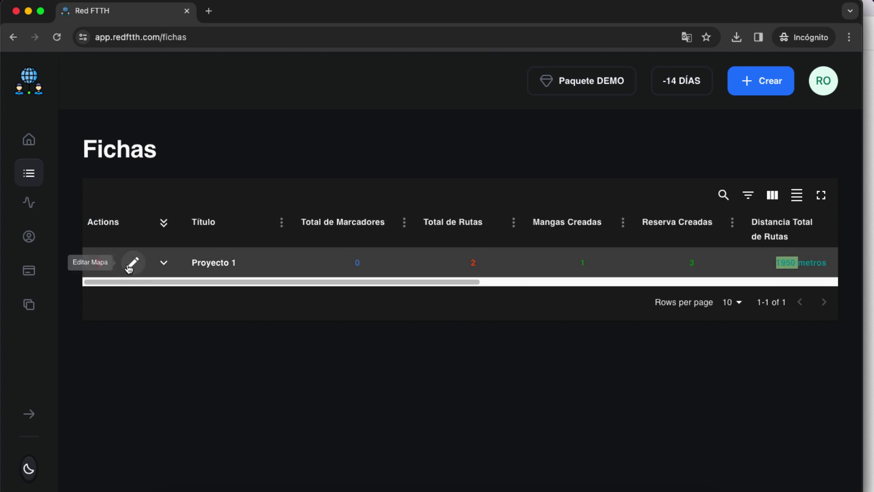
pyautogui.click(133, 263)
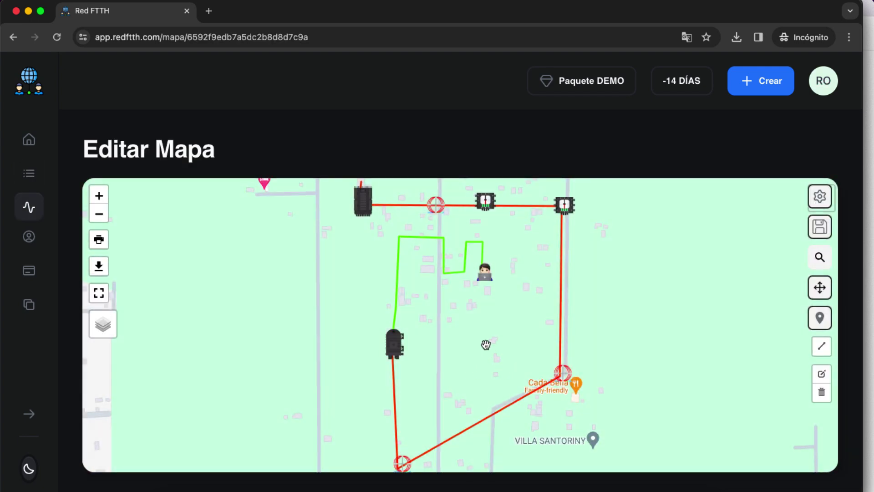
# Select Satelite Mode so Proyecto 1's fiber network appears over satellite imagery
pyautogui.moveTo(443, 258)
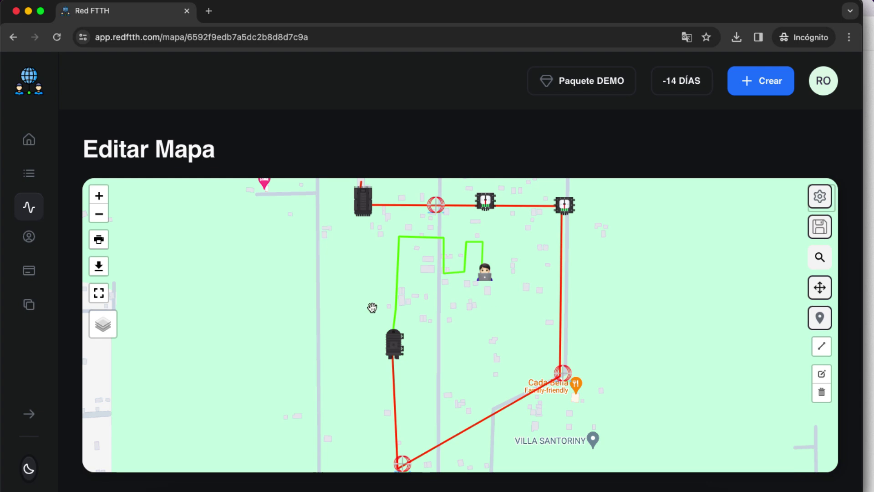
pyautogui.moveTo(112, 330)
pyautogui.click(110, 359)
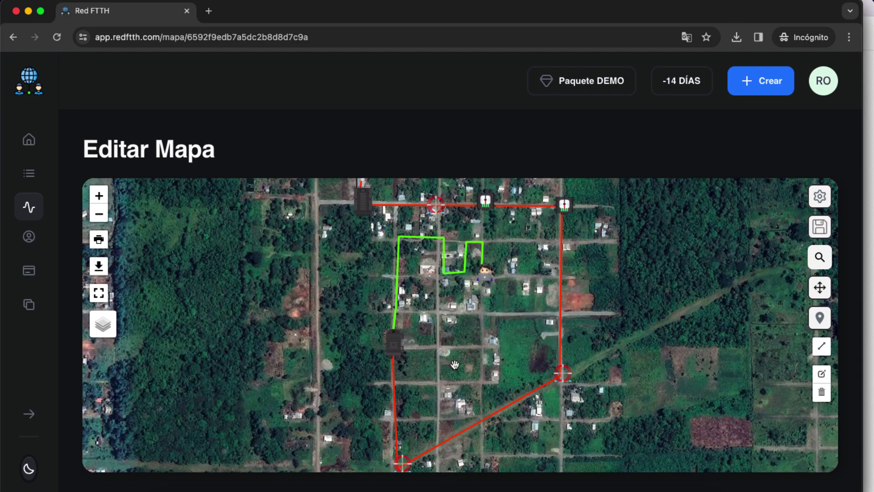
# Delete the MANGA splice-closure marker from the map using its Editar dialog
pyautogui.click(396, 347)
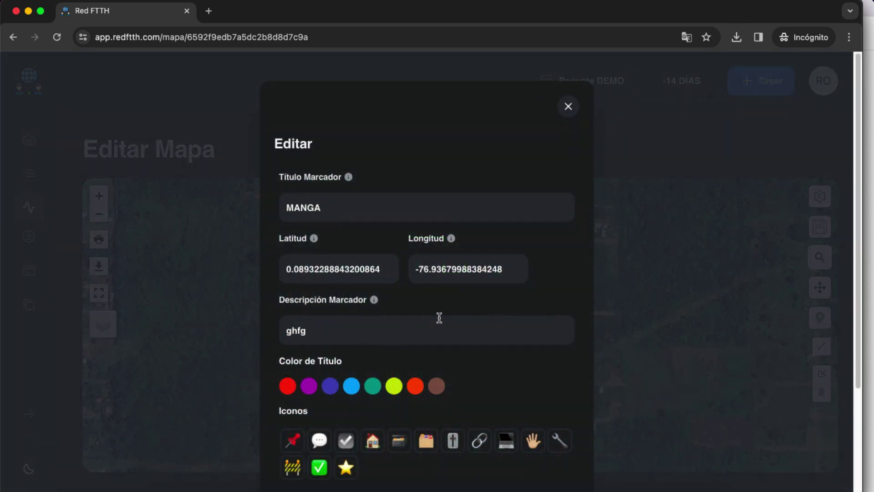
pyautogui.scroll(-3, 419, 322)
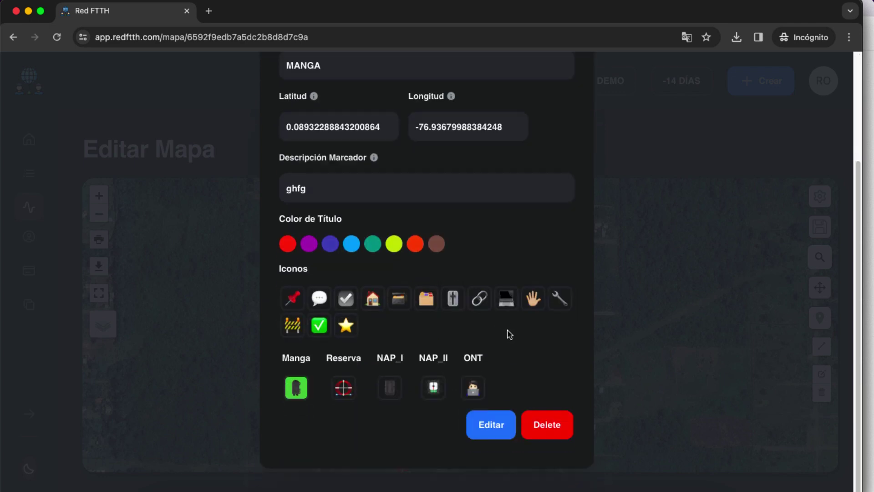
pyautogui.click(553, 429)
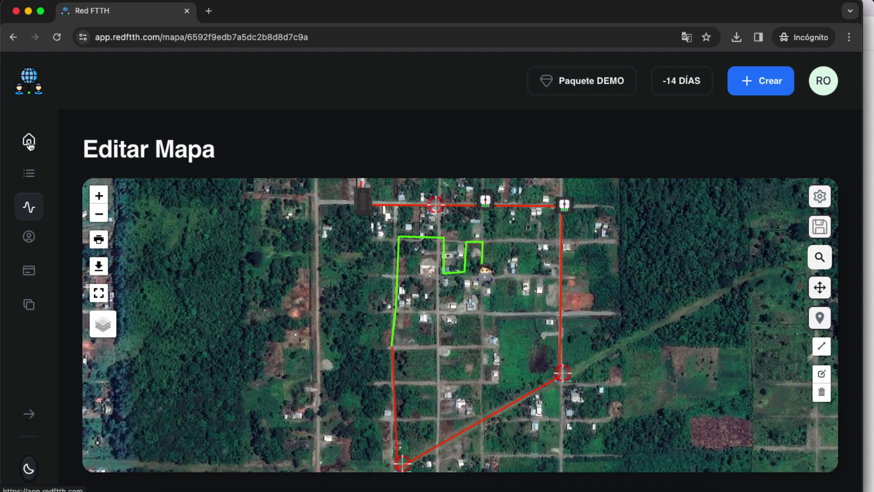
# Reopen Proyecto 1 for editing from the Fichas list and switch the map to Satelite Mode
pyautogui.click(26, 175)
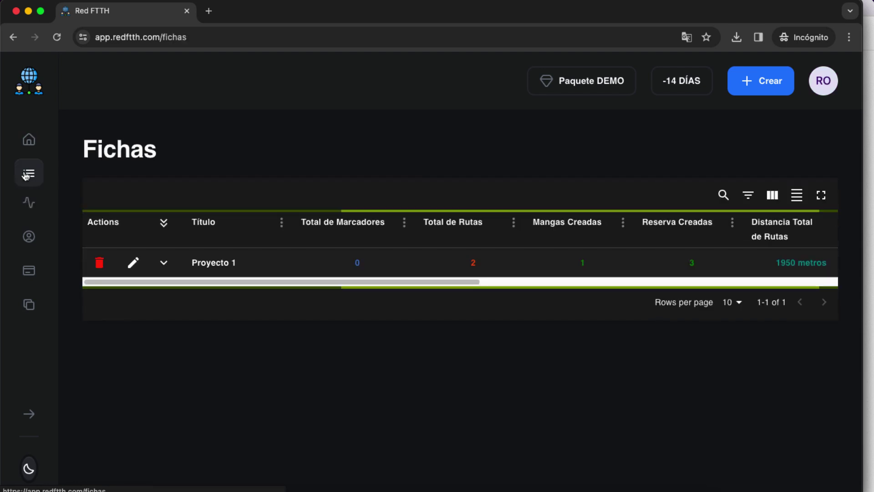
pyautogui.click(133, 264)
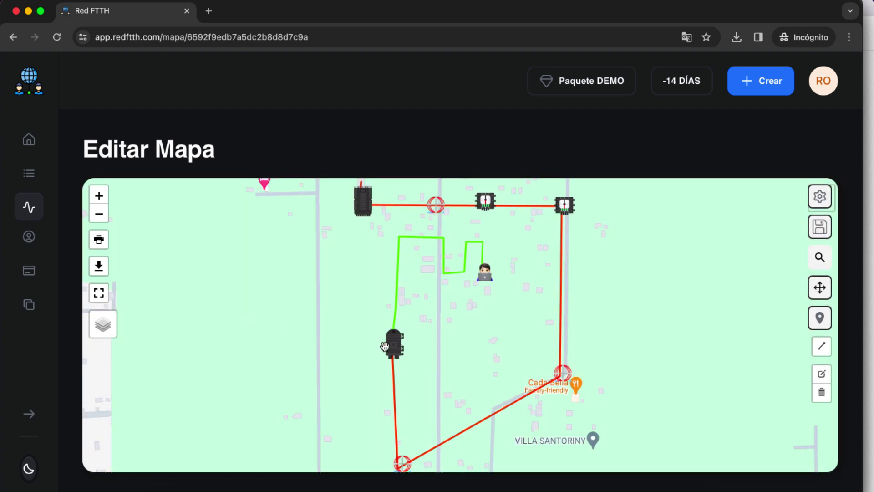
pyautogui.moveTo(103, 323)
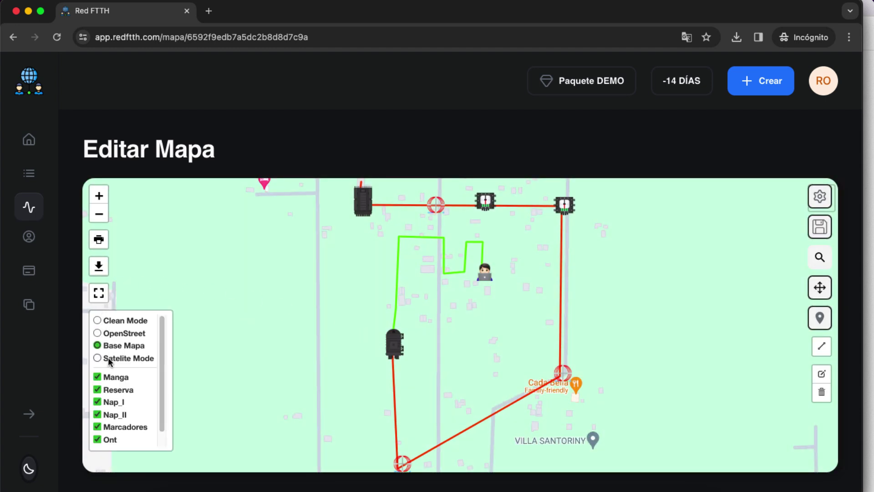
pyautogui.click(108, 359)
pyautogui.scroll(-1, 146, 364)
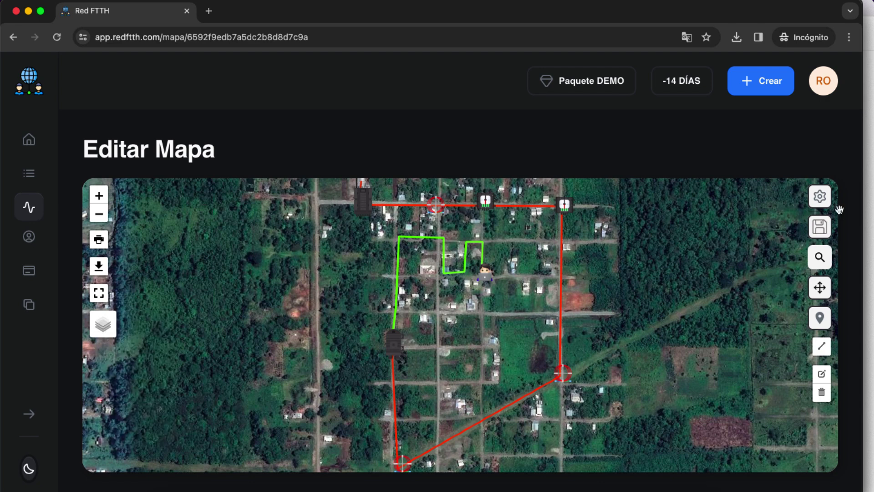
# Make the map full screen and hide all layers: Reserva, Manga, Nap_I, Nap_II, Marcadores, Ont, Rutas
pyautogui.click(98, 293)
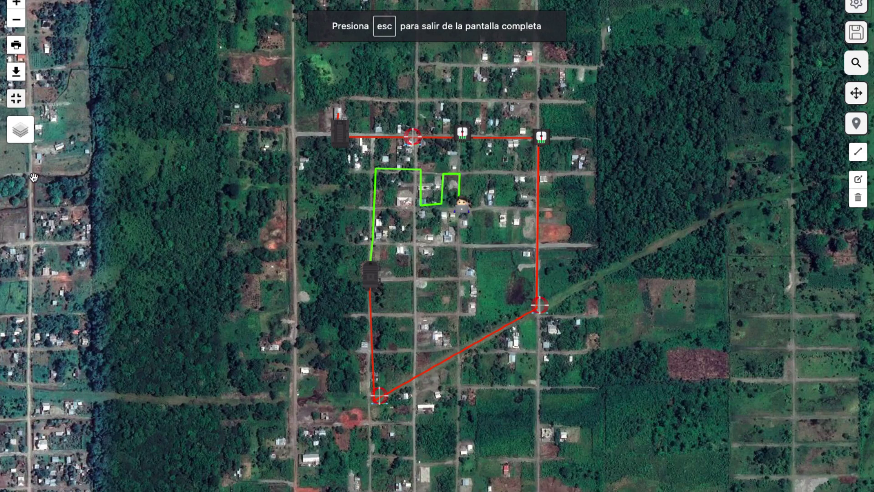
pyautogui.moveTo(26, 140)
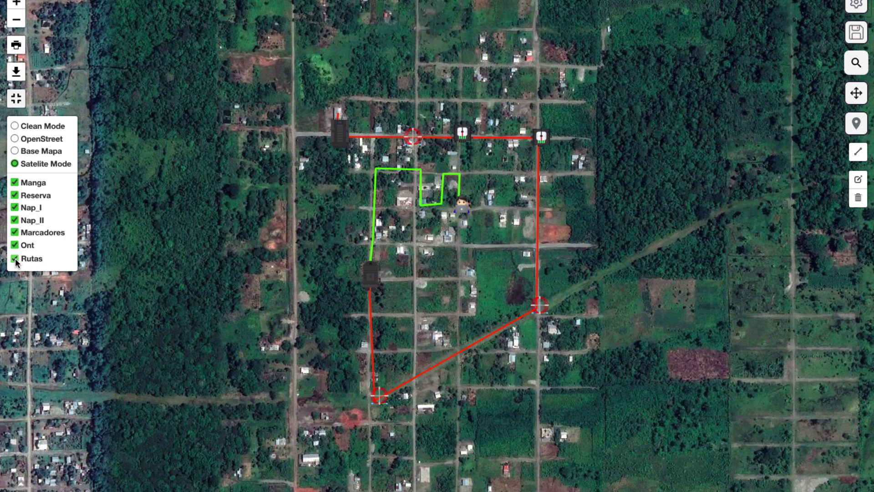
pyautogui.click(15, 195)
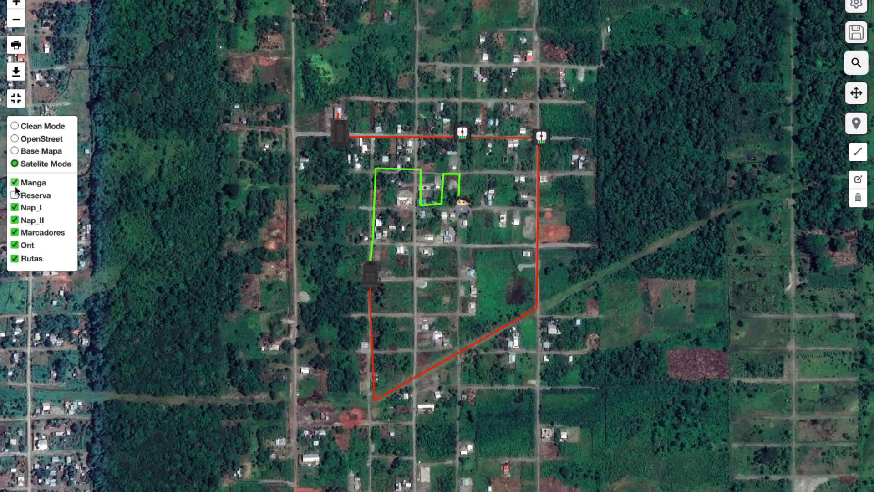
pyautogui.click(15, 182)
pyautogui.click(15, 207)
pyautogui.click(15, 220)
pyautogui.click(15, 232)
pyautogui.click(15, 245)
pyautogui.click(15, 258)
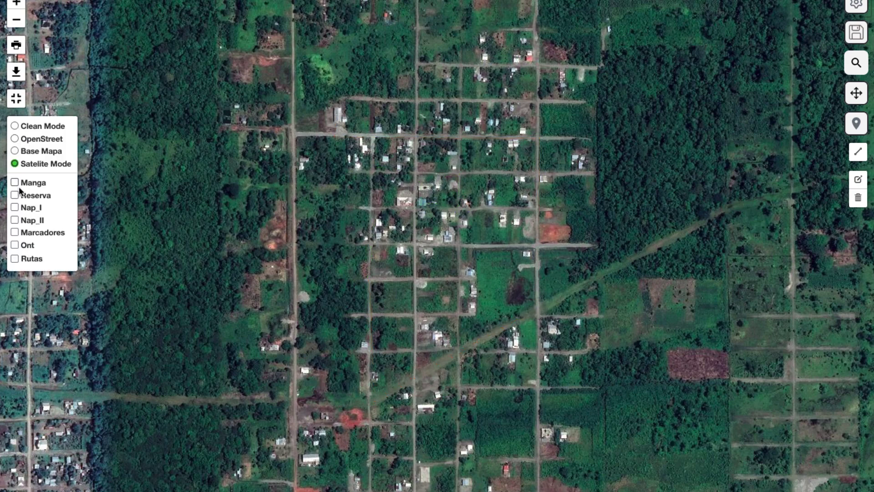
# Show the Manga, Reserva, Nap_I and Nap_II layers one at a time to inspect each
pyautogui.click(15, 182)
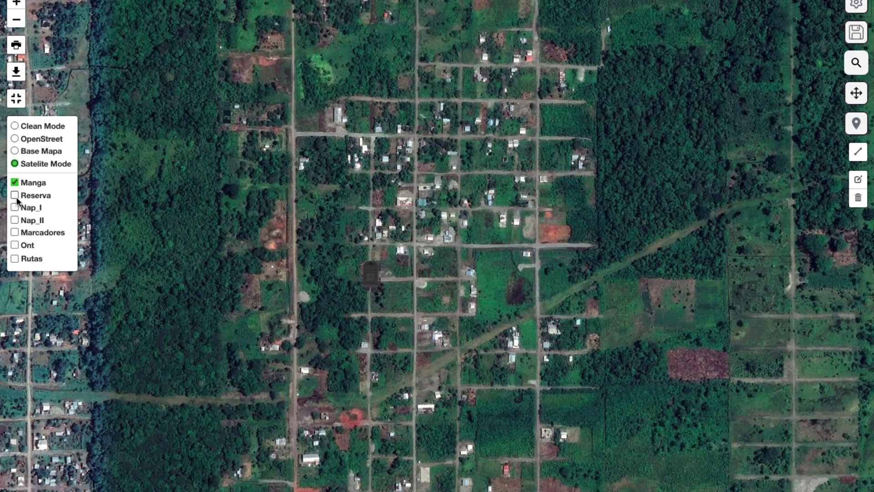
pyautogui.click(15, 195)
pyautogui.click(16, 184)
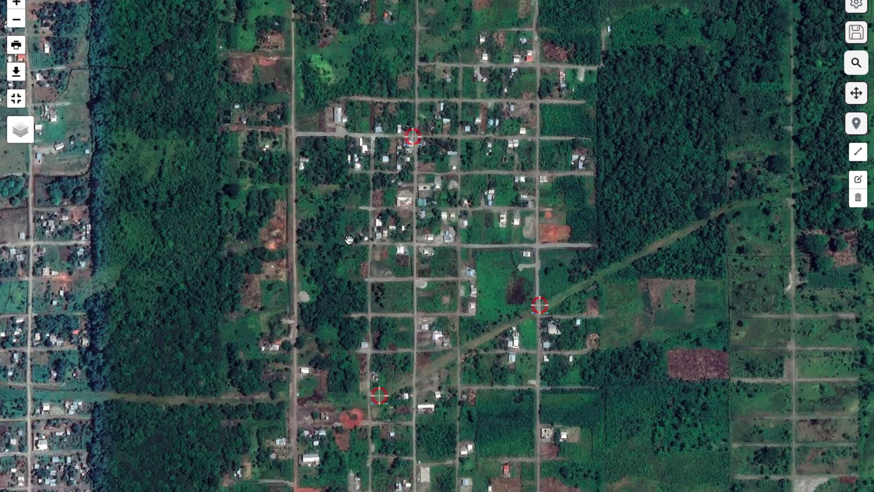
pyautogui.moveTo(21, 137)
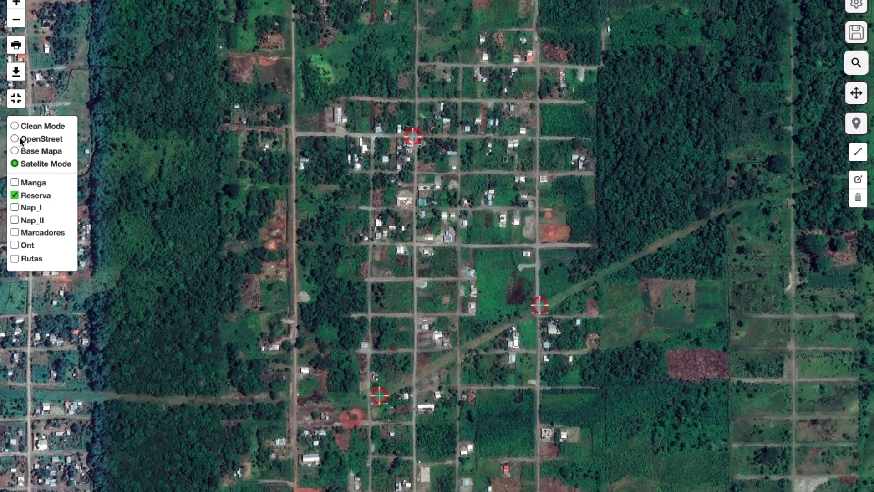
pyautogui.click(15, 208)
pyautogui.click(14, 195)
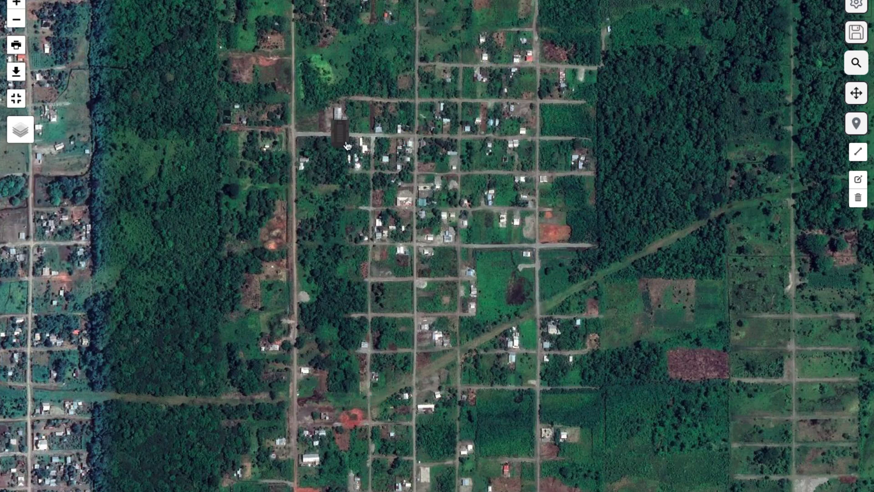
pyautogui.moveTo(27, 140)
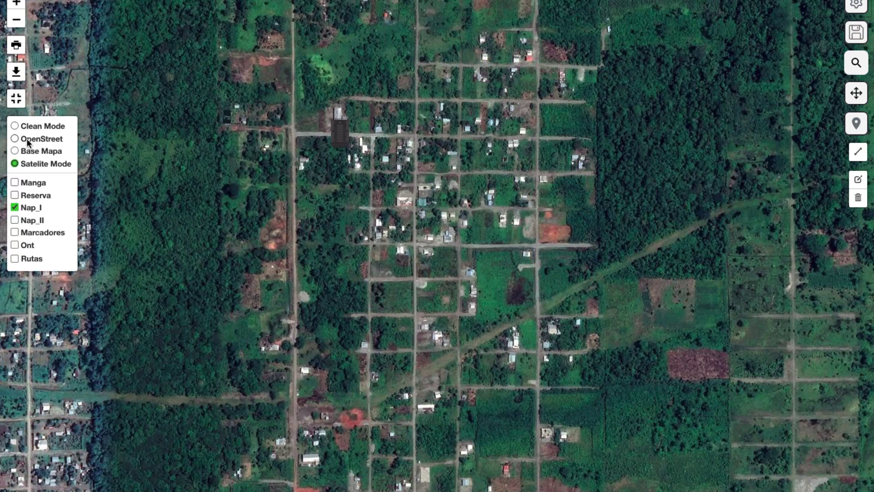
pyautogui.click(14, 219)
pyautogui.click(15, 207)
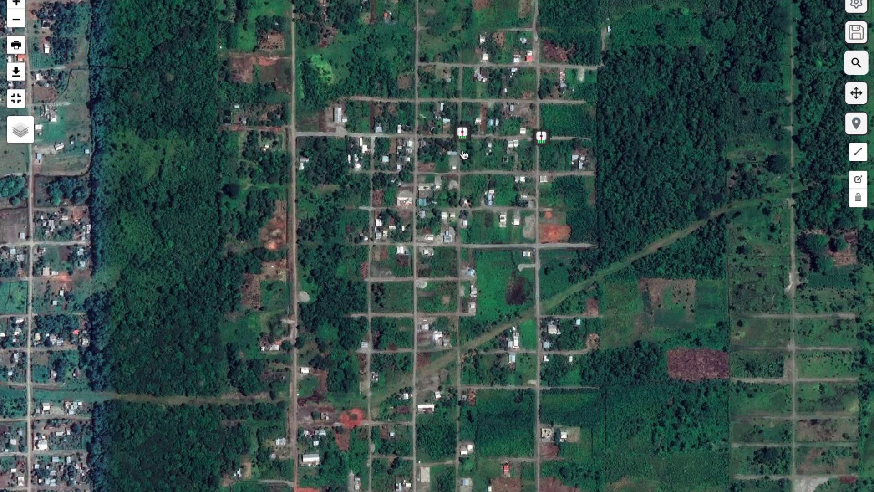
# Switch the base map to streets and back to satellite, hide Nap_II, and toggle Ont
pyautogui.moveTo(23, 132)
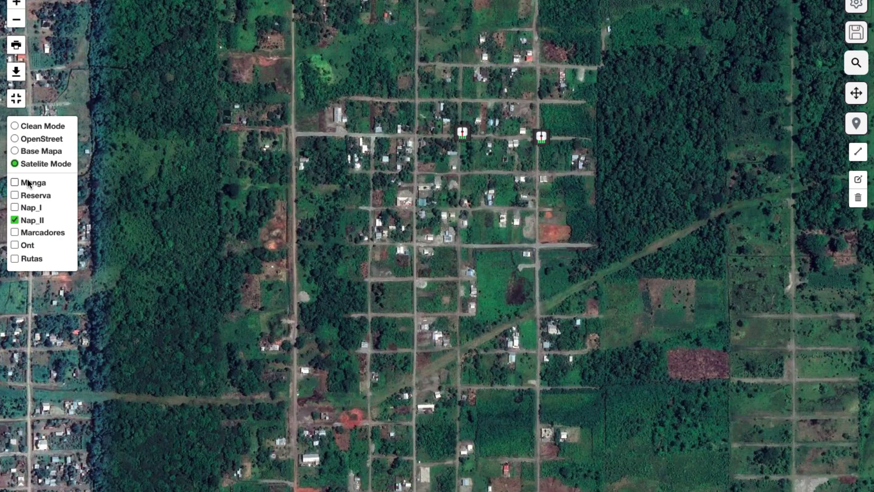
pyautogui.click(27, 151)
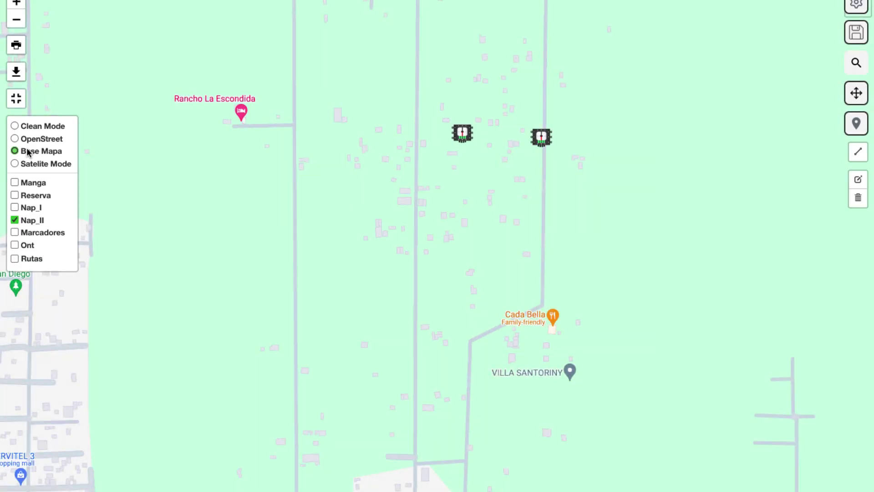
pyautogui.click(26, 165)
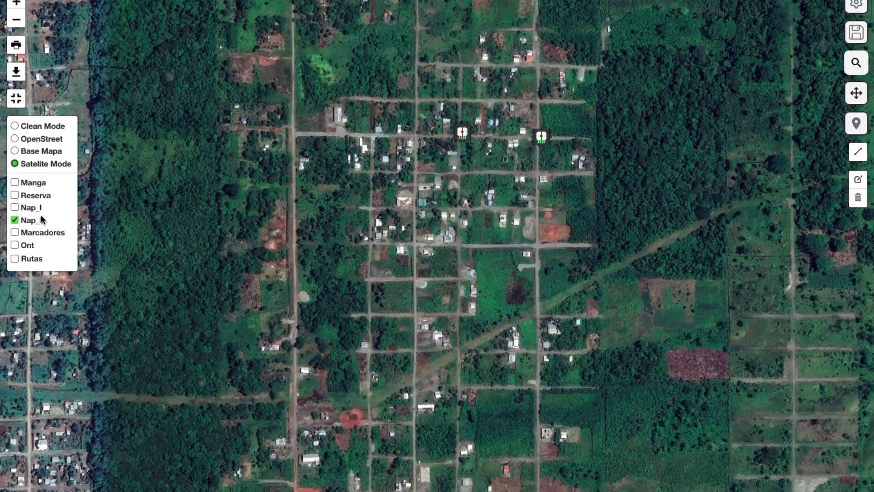
pyautogui.click(17, 220)
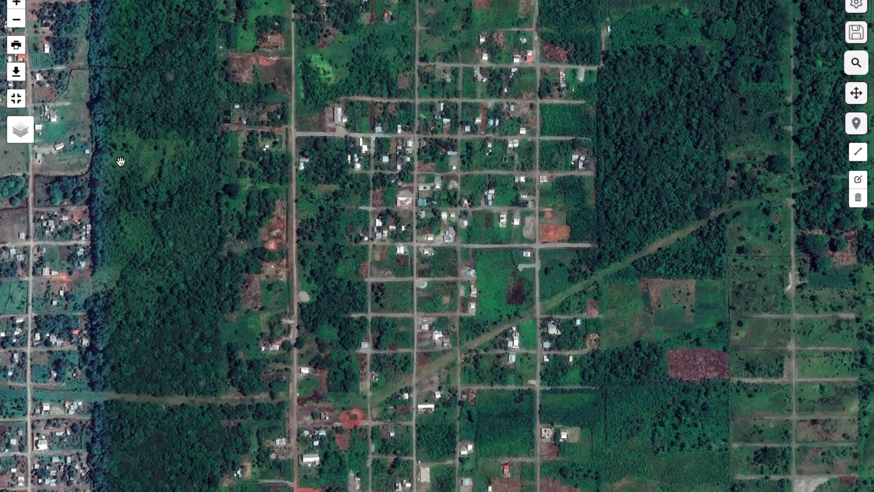
pyautogui.moveTo(29, 142)
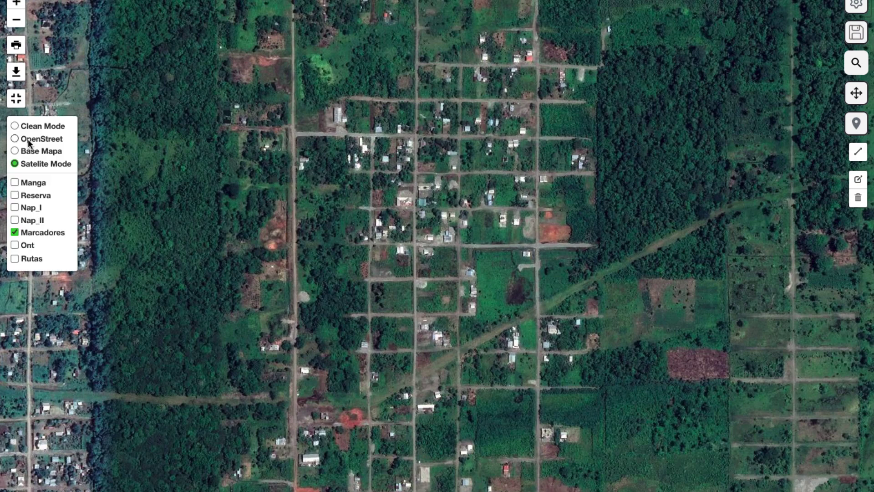
pyautogui.click(15, 245)
pyautogui.click(15, 245)
# Show the Rutas layer and read the lengths: green ADSS 12 at 0.566 km, red ADSS 24 H at 1.384 km
pyautogui.click(16, 261)
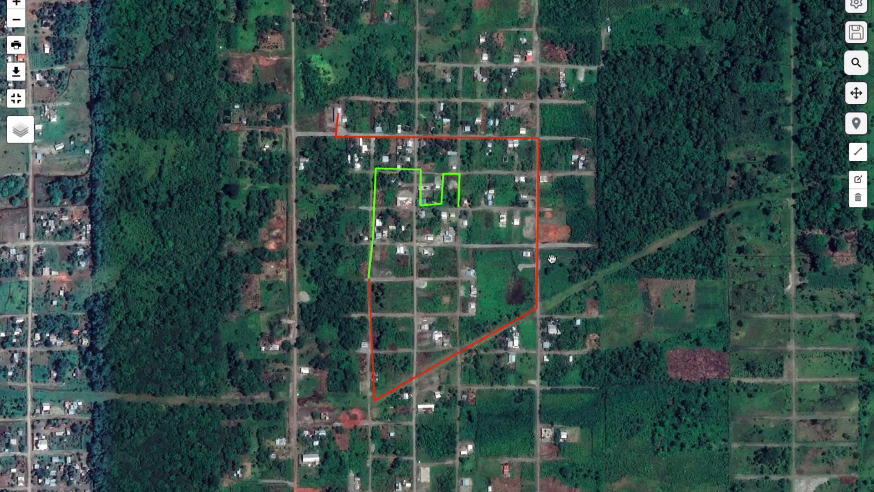
pyautogui.scroll(1, 400, 244)
pyautogui.scroll(1, 400, 245)
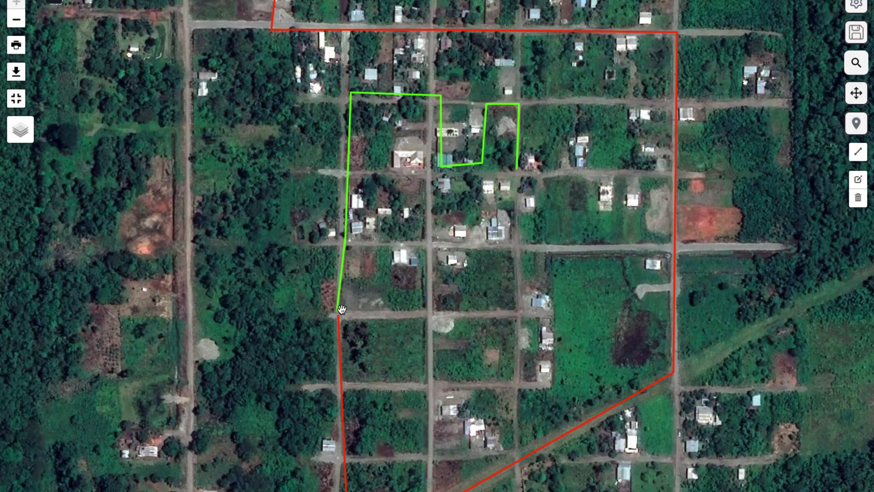
pyautogui.scroll(-1, 479, 181)
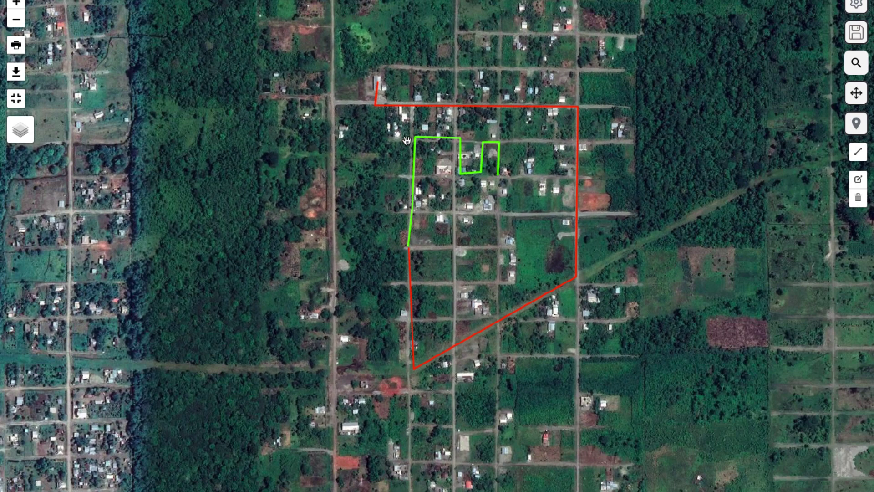
pyautogui.moveTo(417, 151)
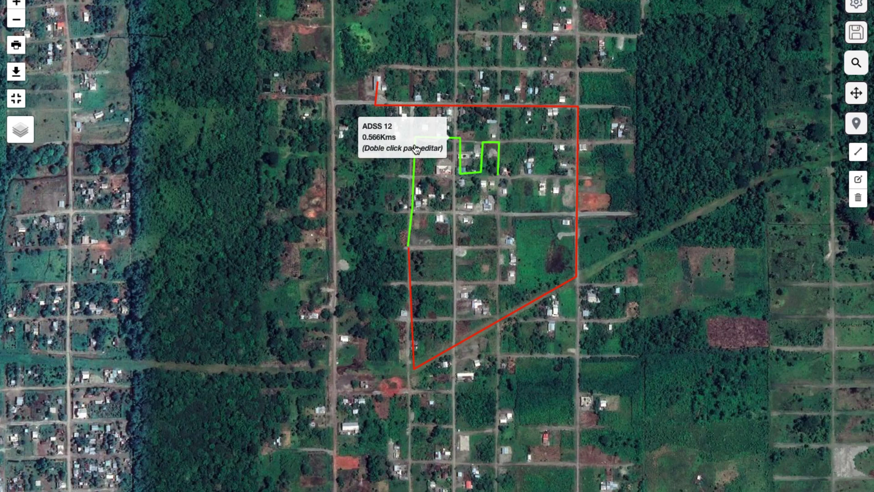
pyautogui.moveTo(446, 109)
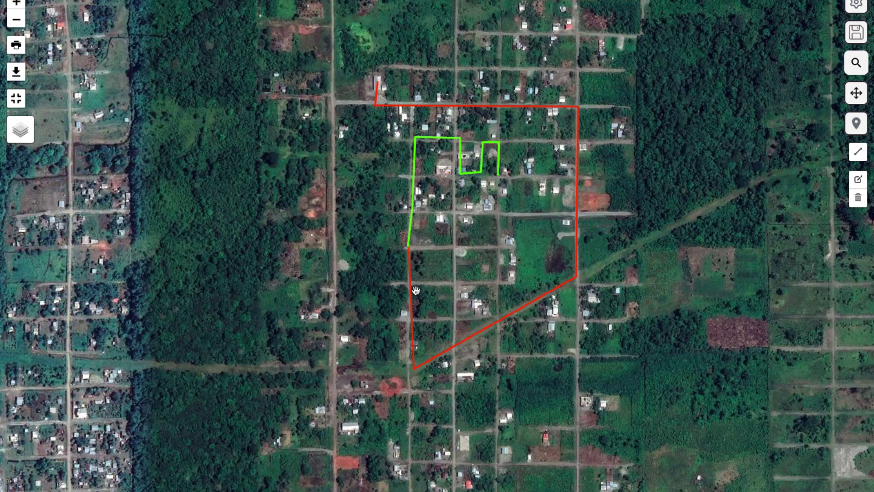
pyautogui.scroll(-1, 330, 212)
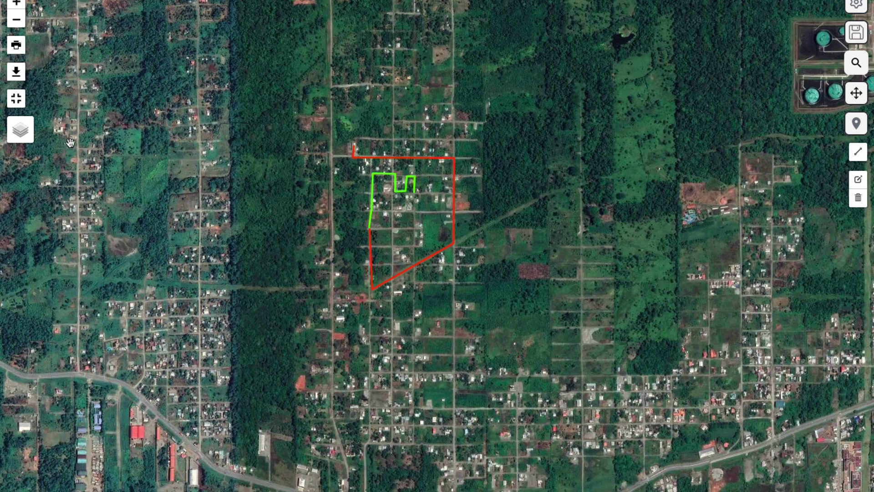
pyautogui.moveTo(33, 142)
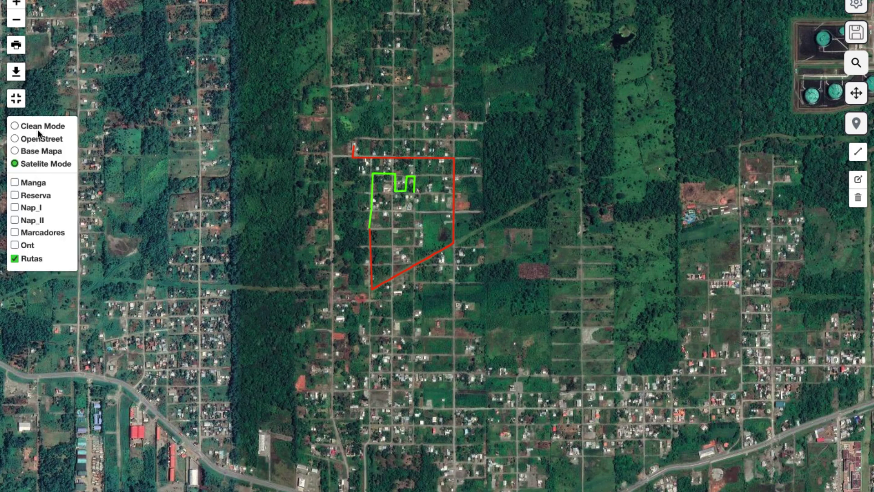
# Exit full-screen view and request an A4 Landscape download of the map
pyautogui.click(17, 99)
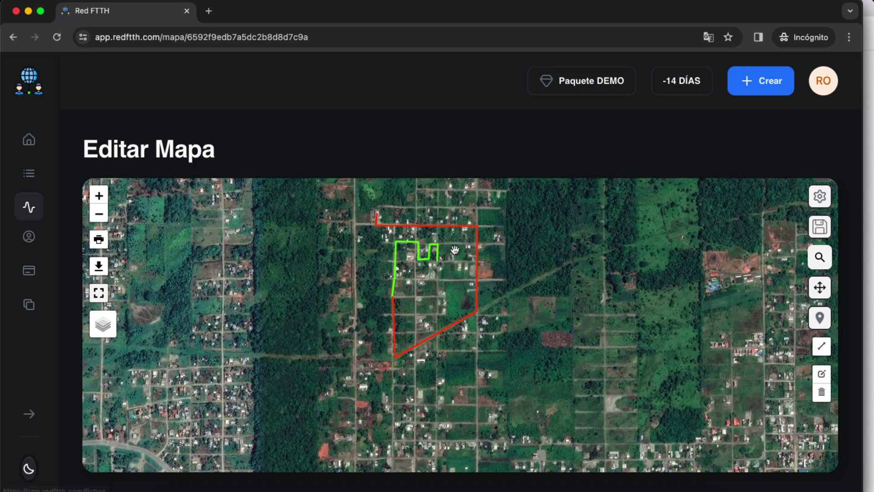
pyautogui.scroll(1, 560, 281)
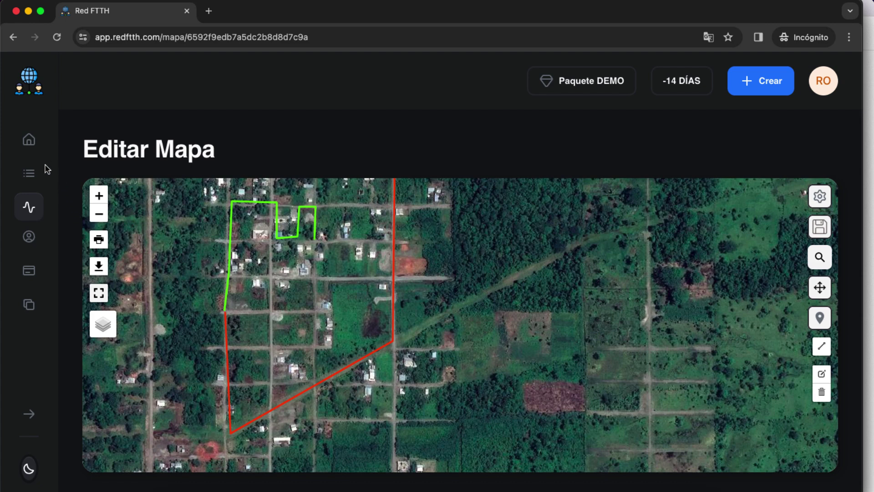
pyautogui.moveTo(99, 271)
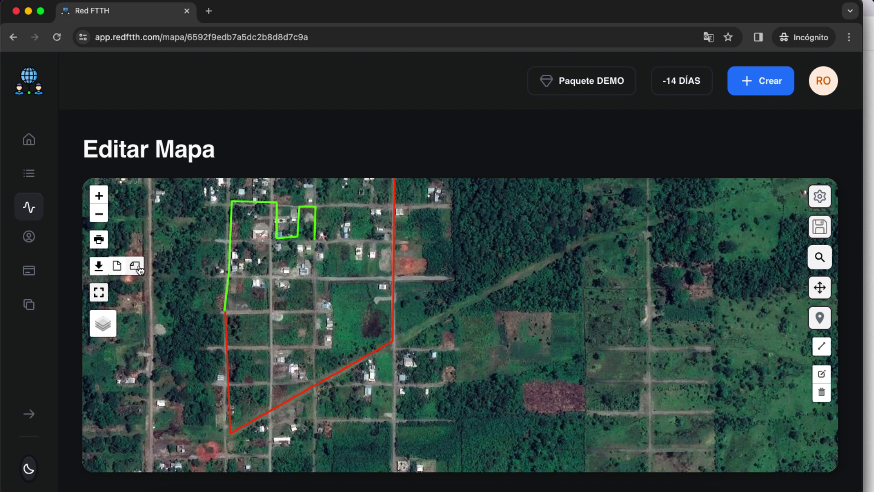
pyautogui.moveTo(99, 238)
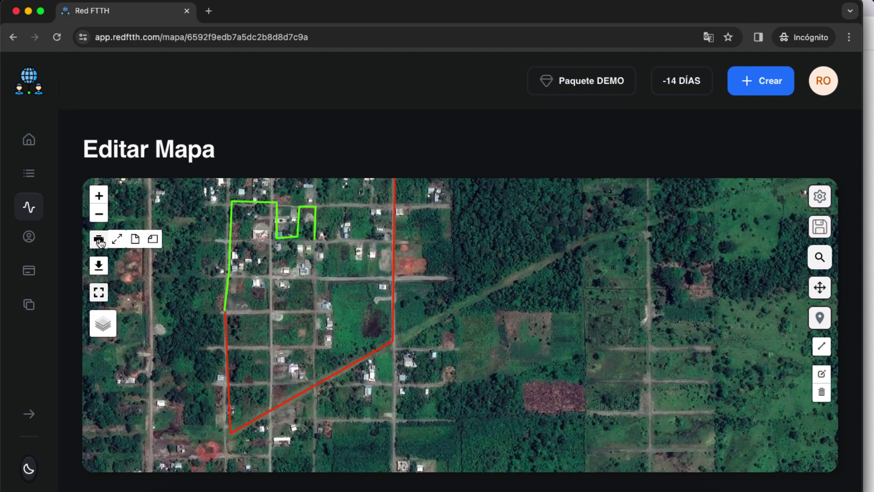
pyautogui.moveTo(99, 266)
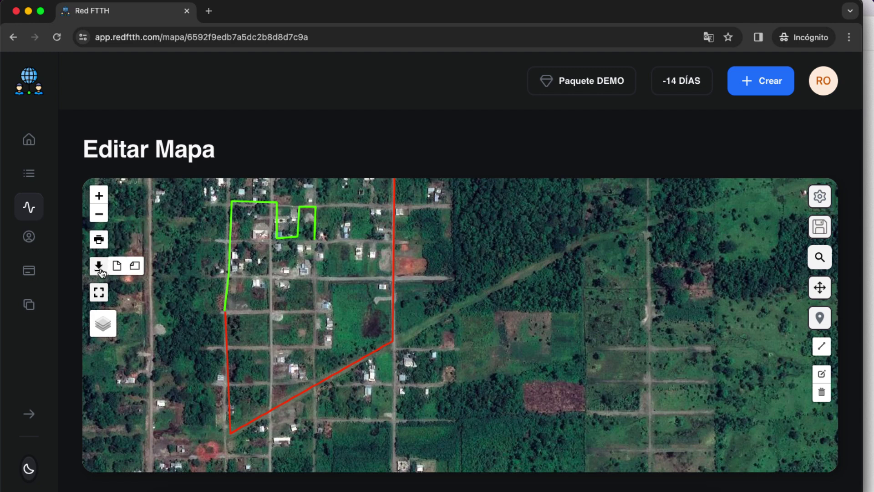
pyautogui.click(135, 270)
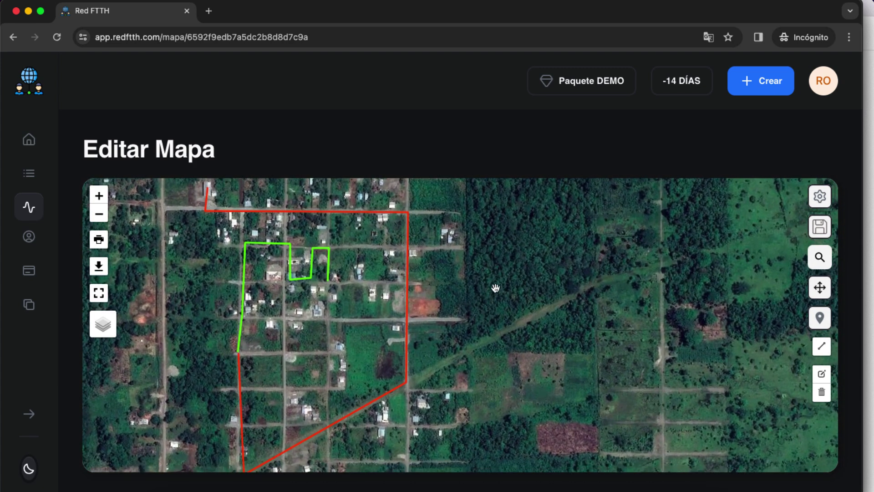
pyautogui.moveTo(99, 266)
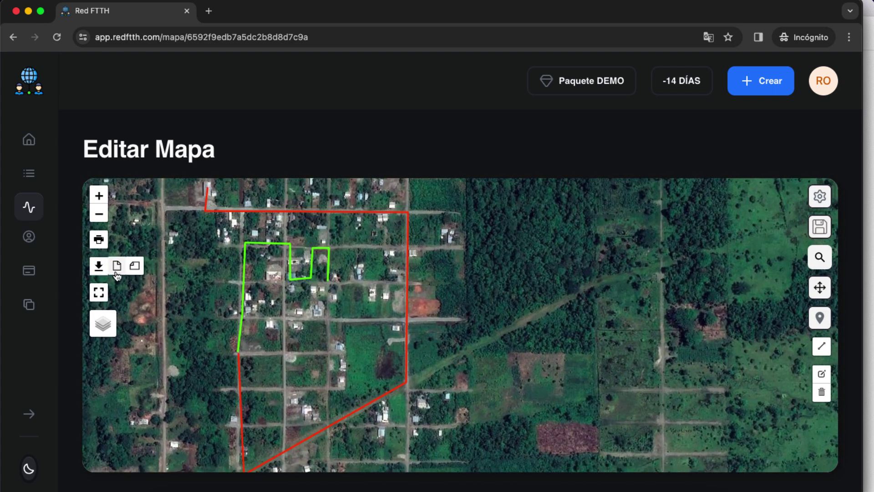
# Save the A4 Portrait map image as map_777.png in Downloads
pyautogui.click(117, 270)
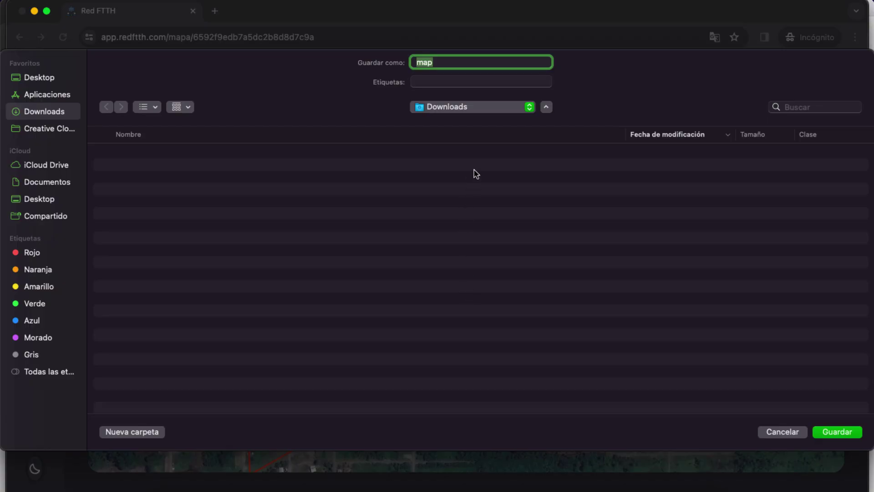
pyautogui.click(451, 64)
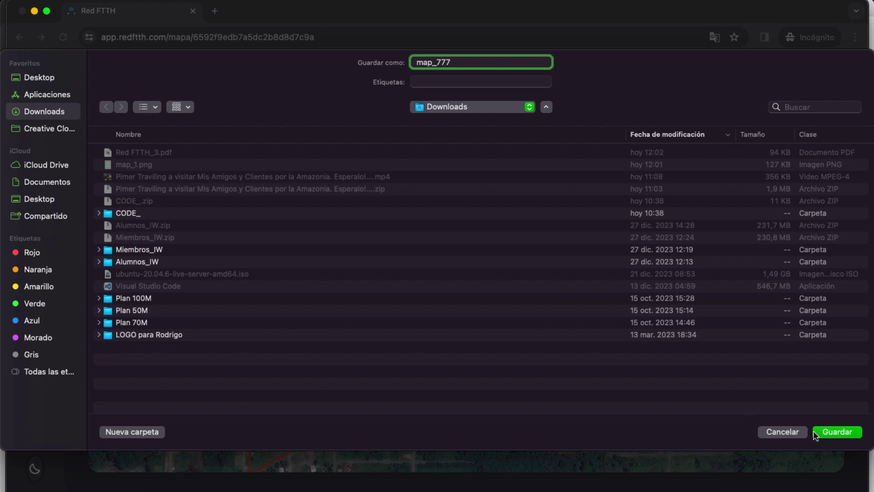
pyautogui.click(836, 432)
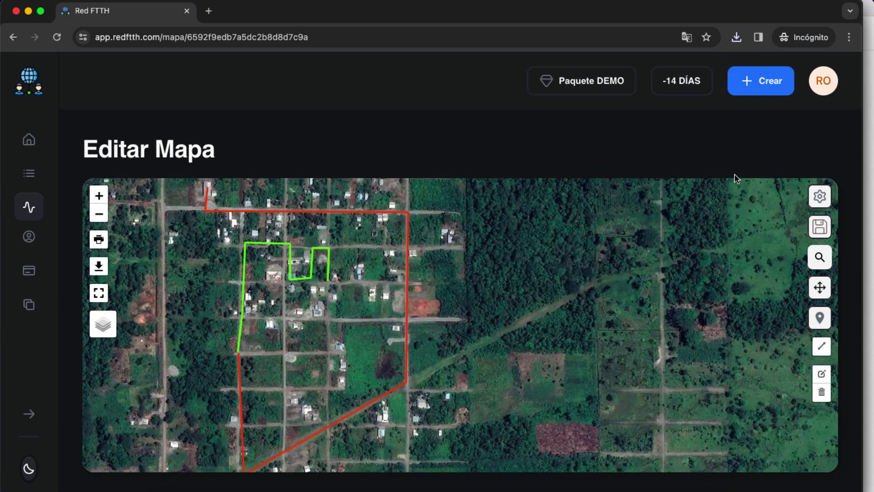
# Open map_777.png from Chrome's downloads panel, then close the Preview window
pyautogui.click(736, 37)
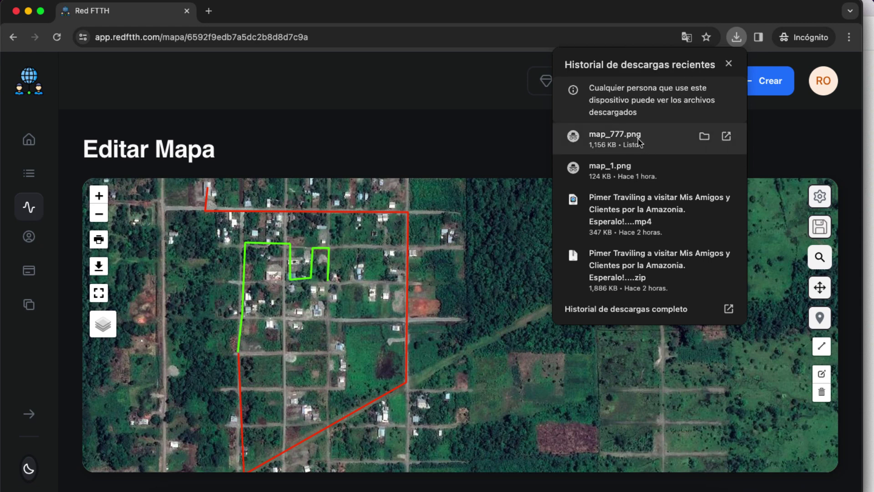
pyautogui.click(639, 142)
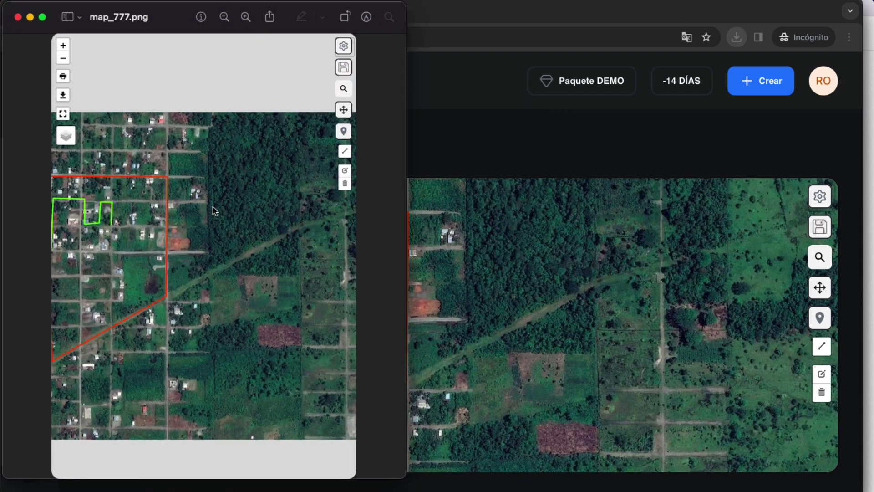
pyautogui.click(18, 18)
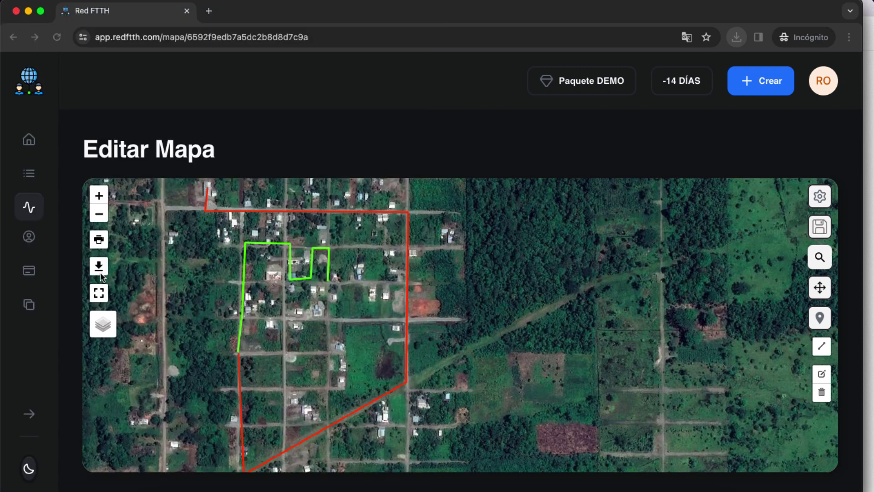
# Print the map on an A4 page and save it as the PDF 'Red FTTH_7777' in Downloads
pyautogui.moveTo(99, 269)
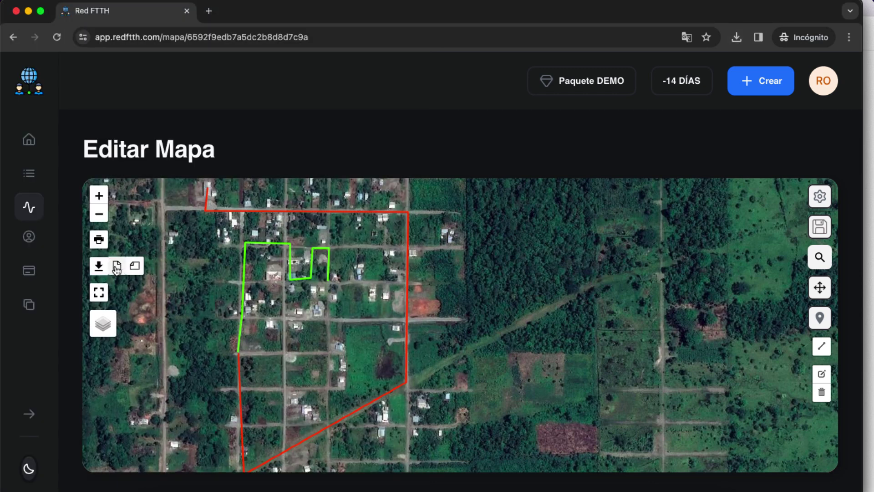
pyautogui.moveTo(99, 241)
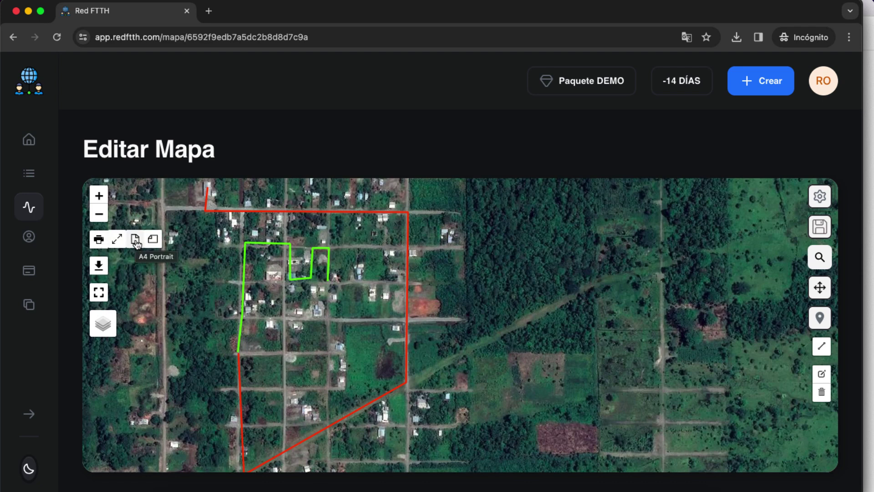
pyautogui.click(152, 242)
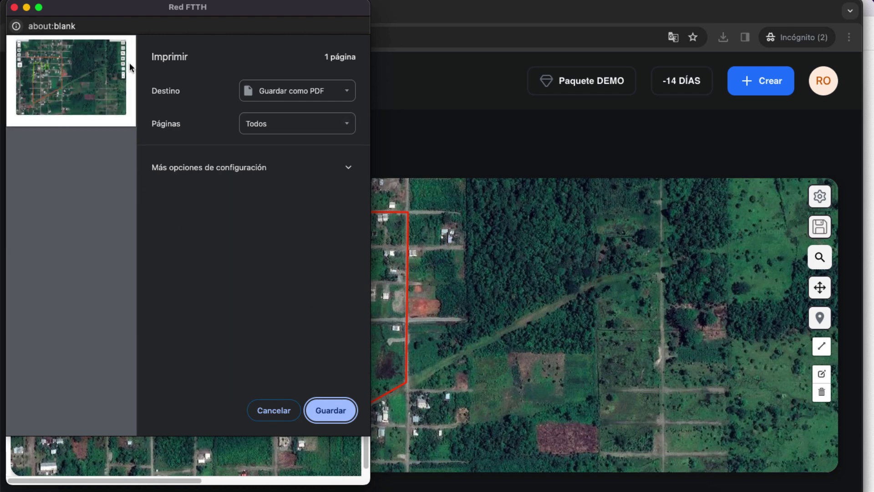
pyautogui.click(342, 411)
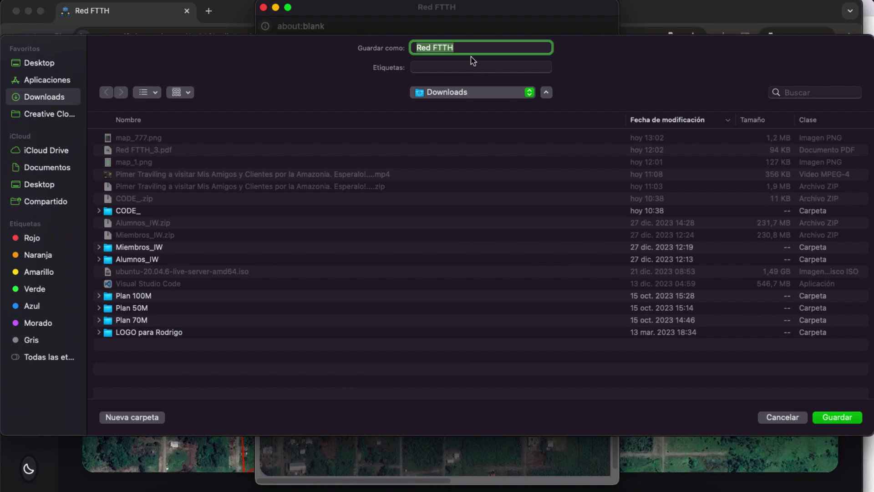
pyautogui.click(469, 50)
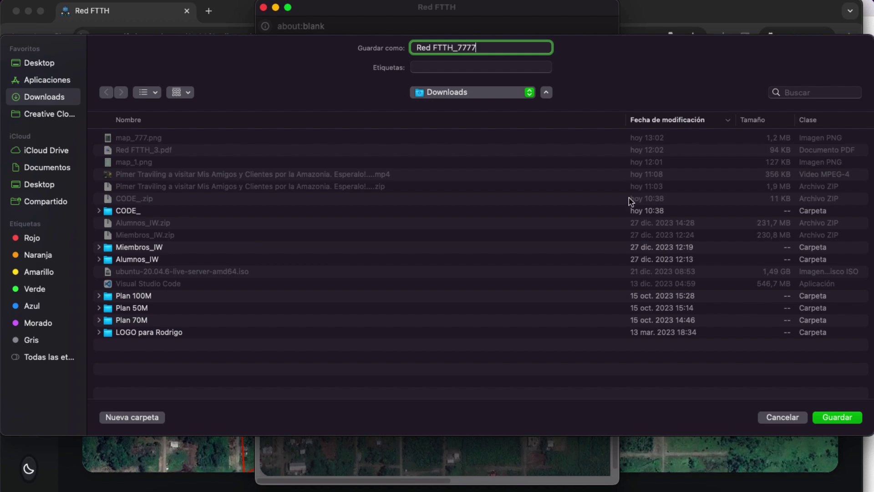
pyautogui.click(841, 418)
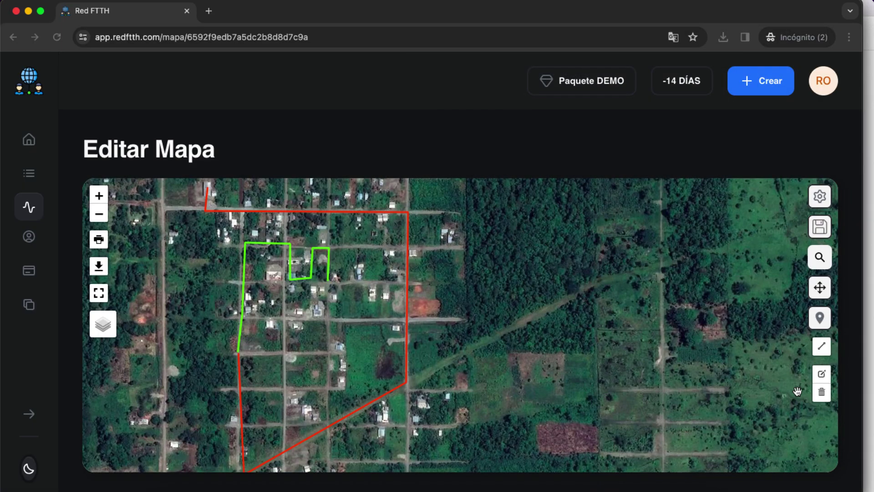
pyautogui.click(736, 39)
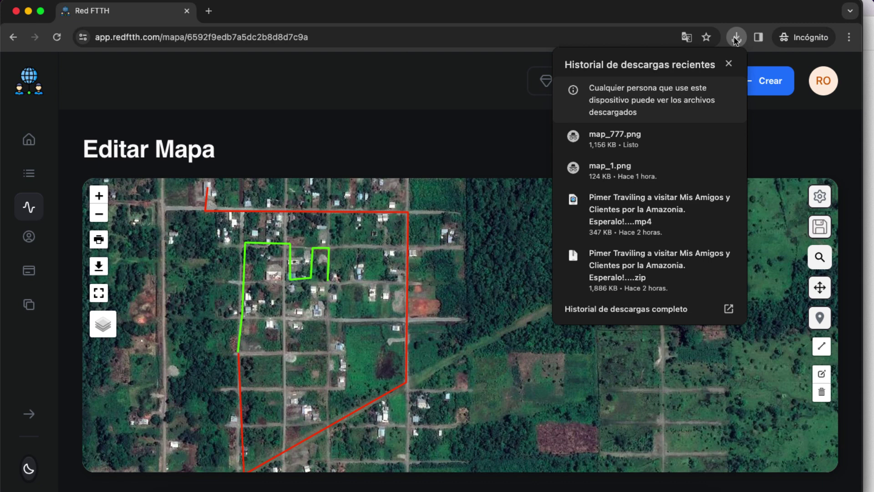
pyautogui.click(161, 489)
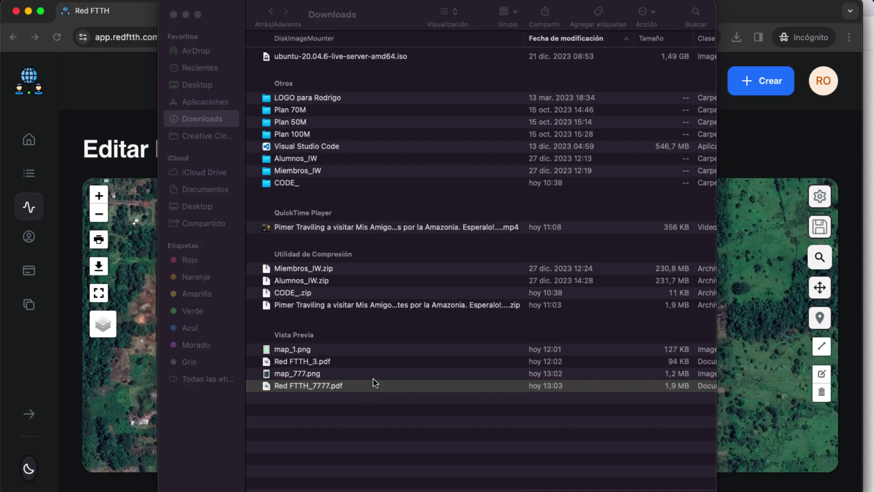
pyautogui.doubleClick(373, 379)
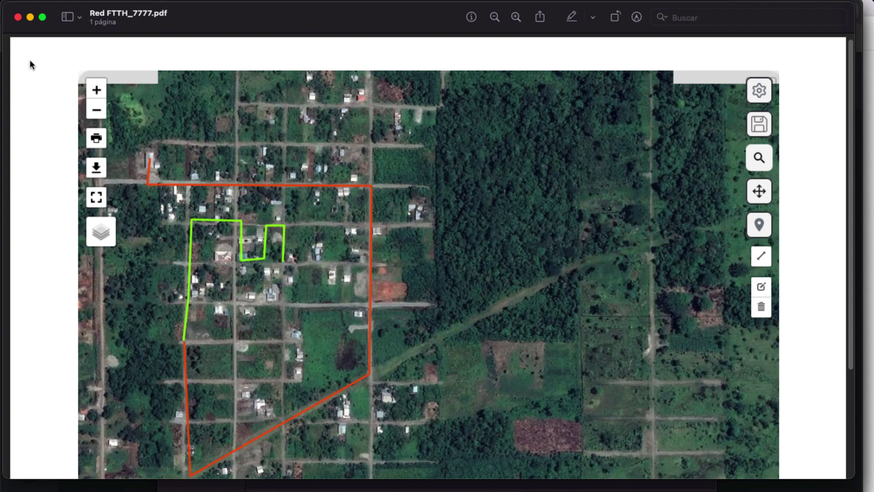
pyautogui.click(17, 17)
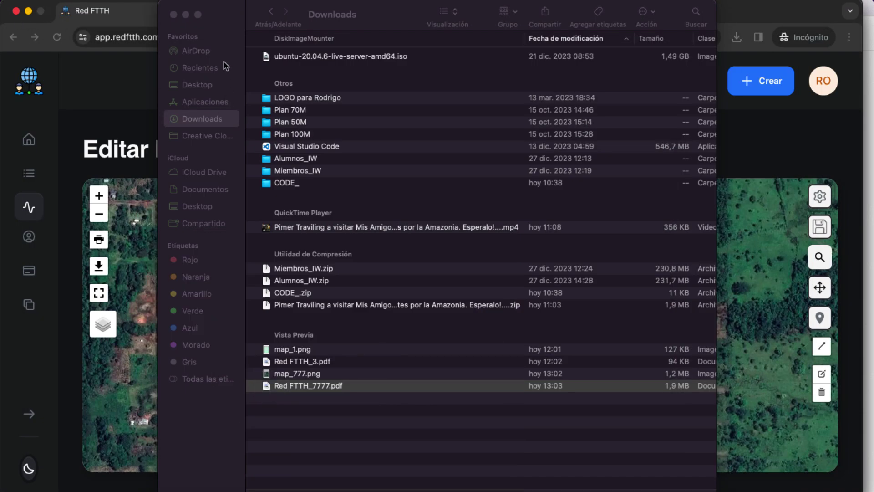
pyautogui.click(174, 15)
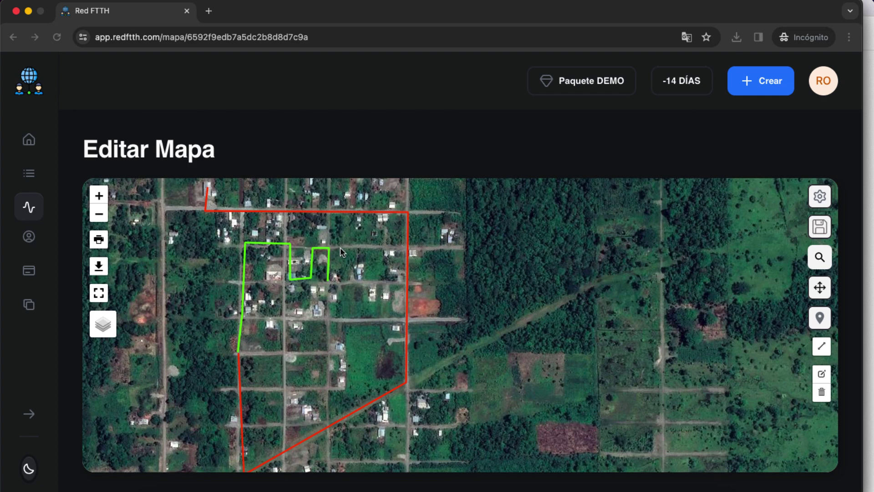
# Copy the client user's e-mail from Lista de Usuarios and open a new Incognito window
pyautogui.click(31, 239)
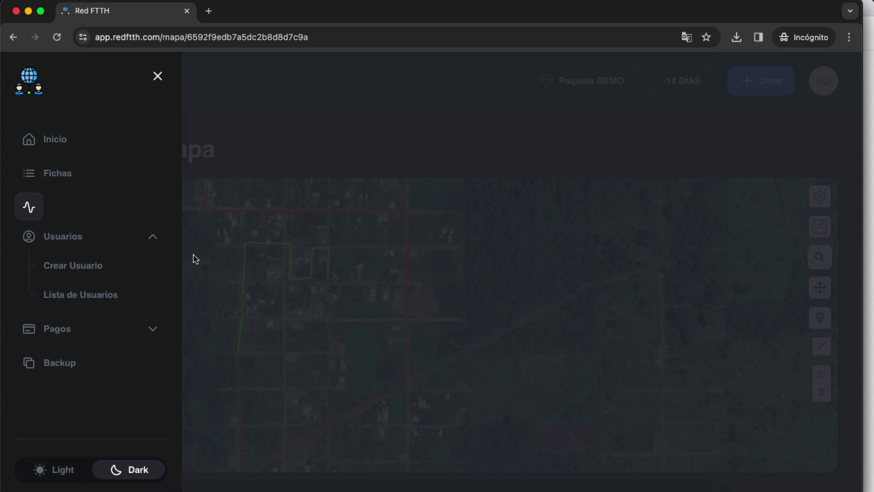
pyautogui.click(92, 302)
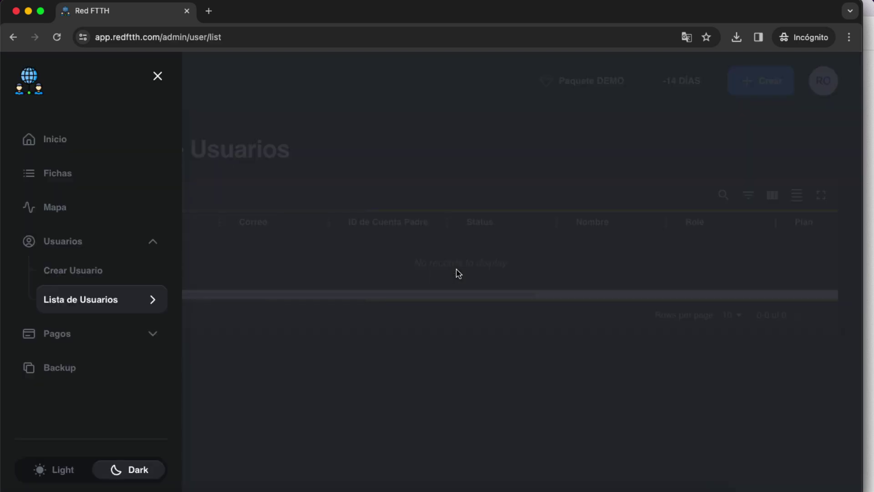
pyautogui.click(352, 302)
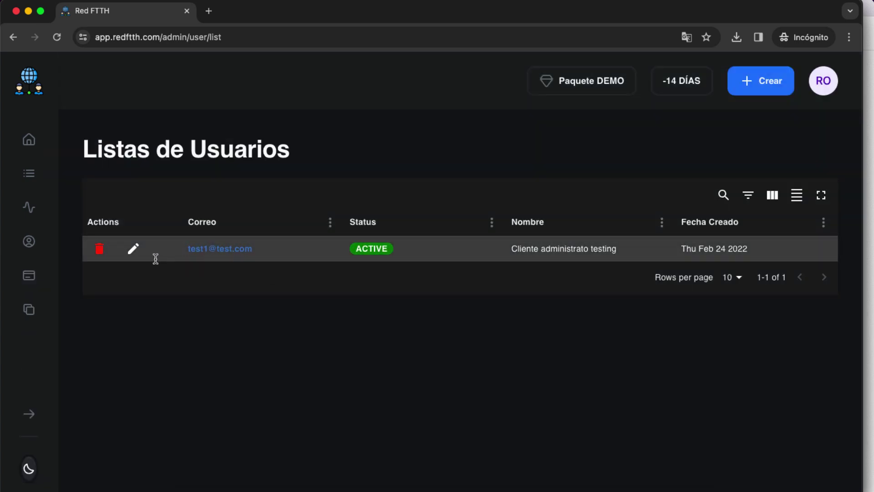
pyautogui.moveTo(249, 249); pyautogui.dragTo(188, 249)
pyautogui.rightClick(212, 250)
pyautogui.click(241, 337)
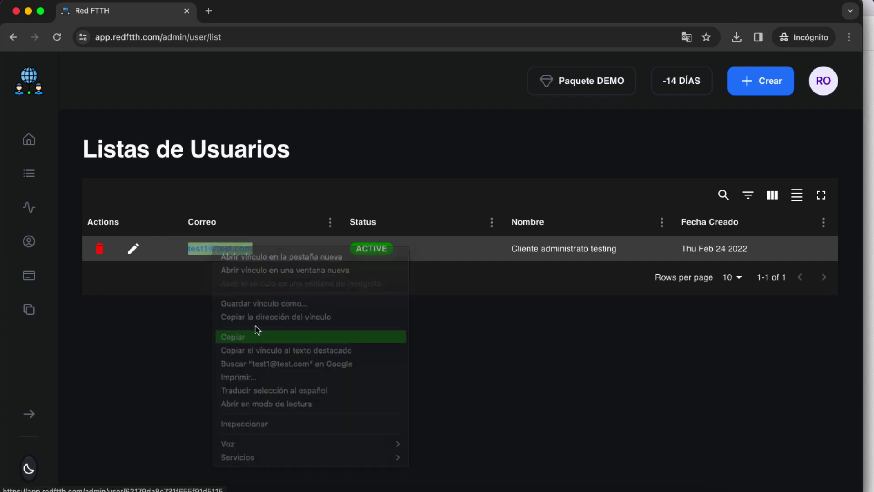
pyautogui.click(849, 37)
pyautogui.click(776, 94)
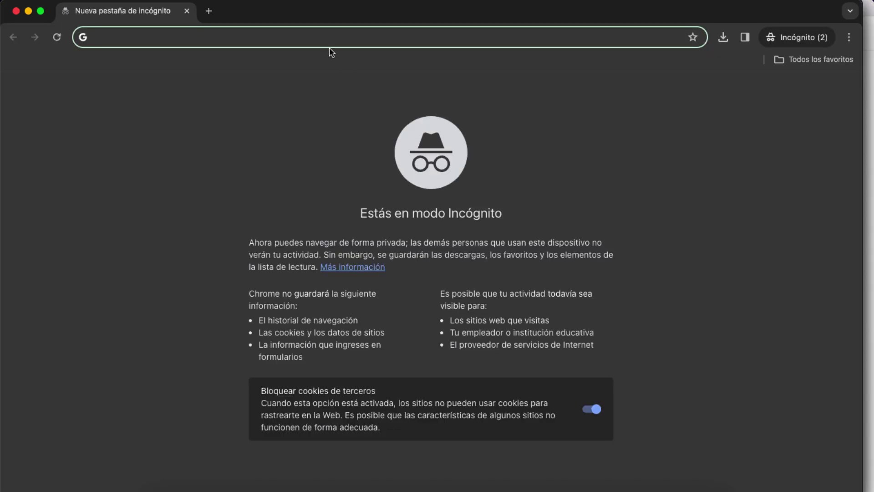
# Go to redftth.com in the Incognito window and open its Login page
pyautogui.rightClick(329, 39)
pyautogui.click(349, 112)
pyautogui.hotkey('shift', 'alt', 'Left')
pyautogui.hotkey('shift', 'alt', 'Left')
pyautogui.hotkey('shift', 'alt', 'Left')
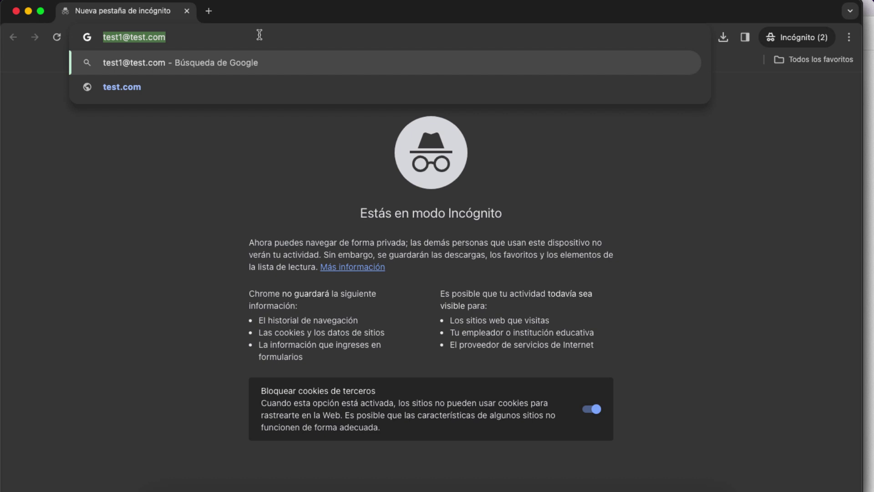
pyautogui.write('redftth')
pyautogui.press('Return')
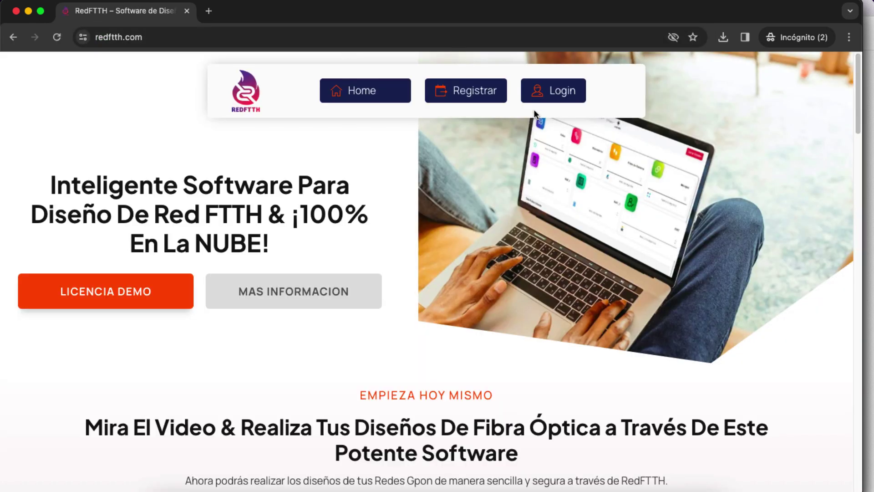
pyautogui.click(559, 91)
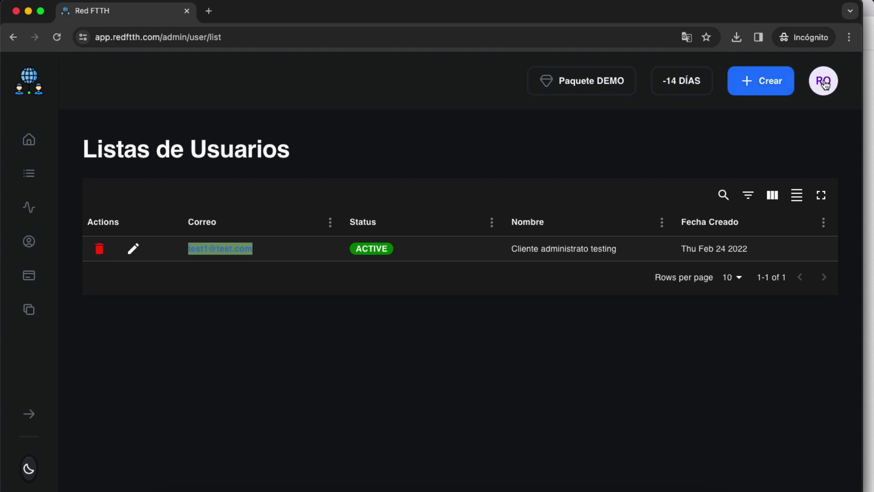
# Sign out of the admin account and log in with the client's e-mail and password
pyautogui.click(825, 84)
pyautogui.click(755, 178)
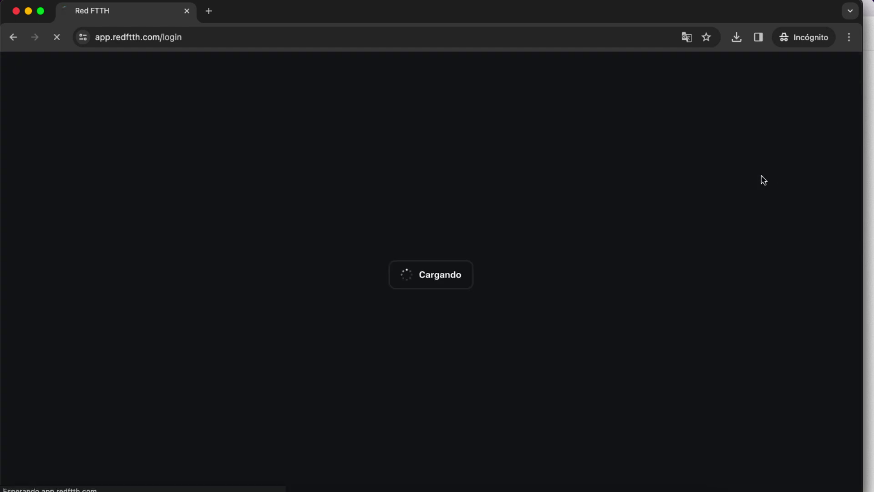
pyautogui.click(418, 268)
pyautogui.write('test1@test.com')
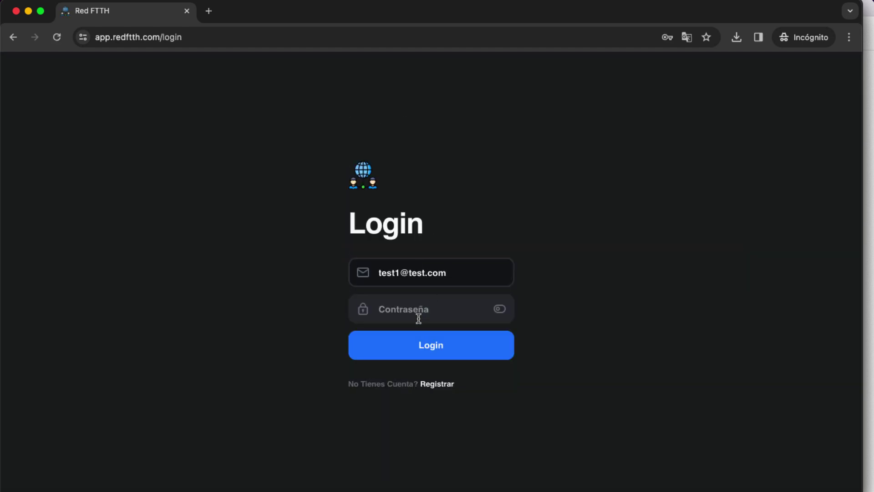
pyautogui.click(418, 320)
pyautogui.write('123')
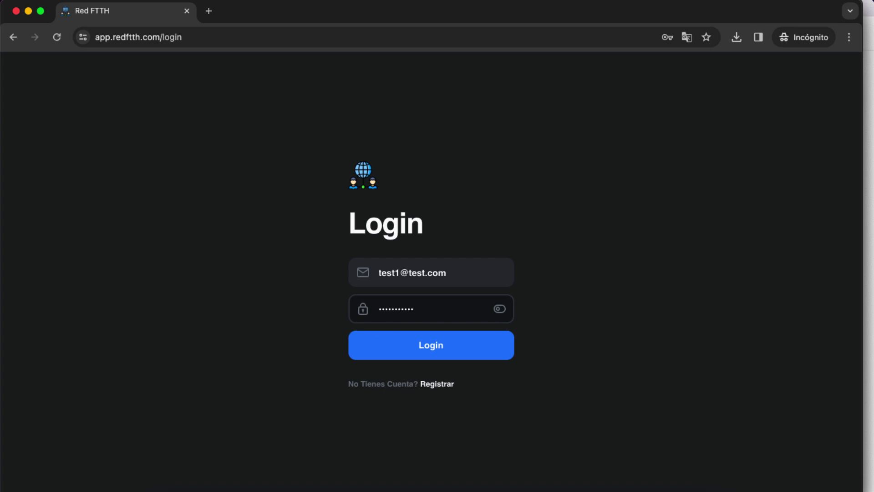
pyautogui.click(429, 357)
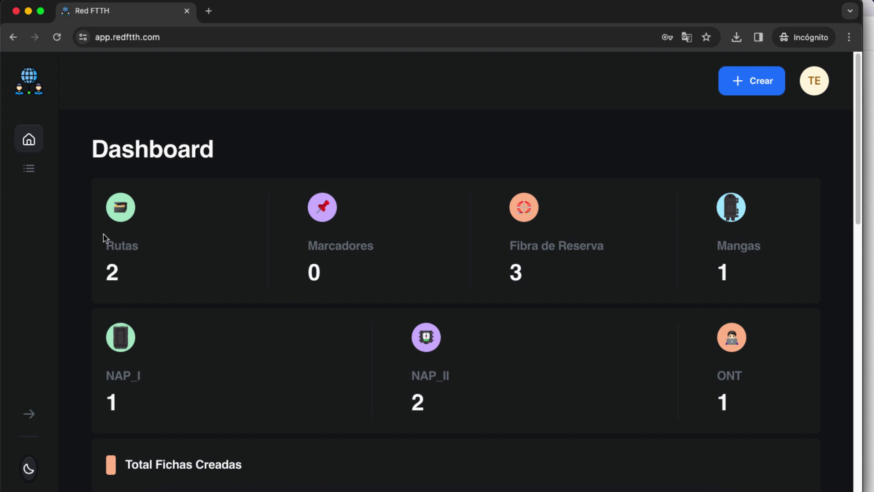
# Open the client's Fichas list, scroll across its empty table, then log out via Cerrar Sesión
pyautogui.click(29, 170)
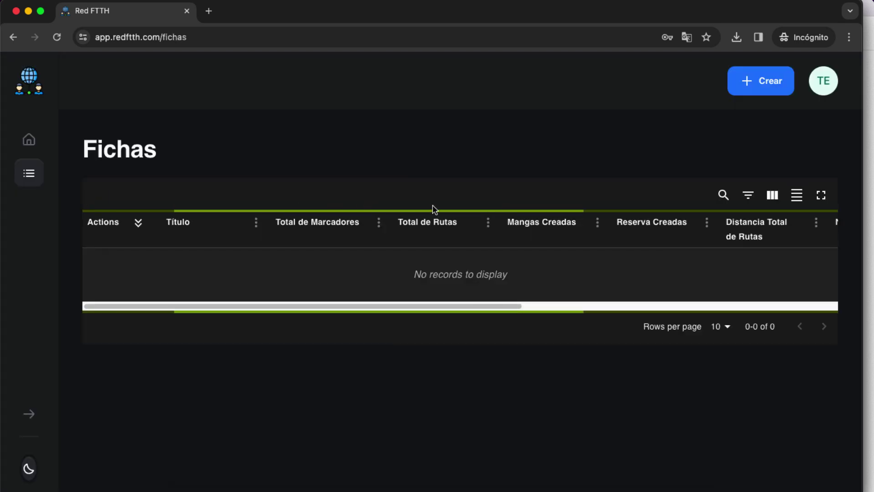
pyautogui.moveTo(464, 306); pyautogui.dragTo(107, 292)
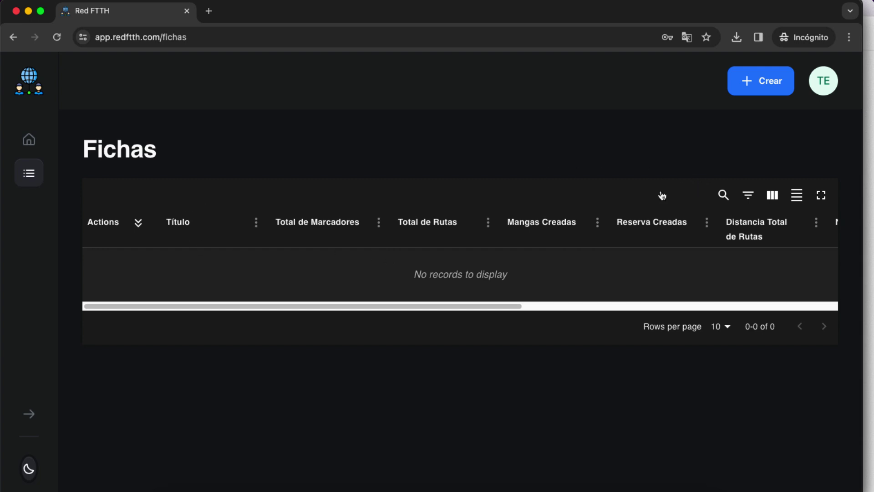
pyautogui.moveTo(323, 313); pyautogui.dragTo(220, 312)
pyautogui.moveTo(390, 305); pyautogui.dragTo(312, 296)
pyautogui.click(822, 81)
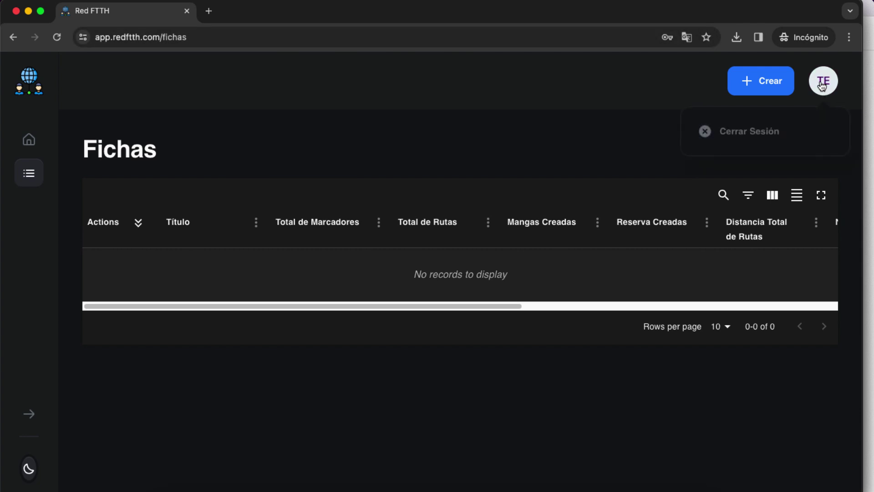
pyautogui.click(763, 134)
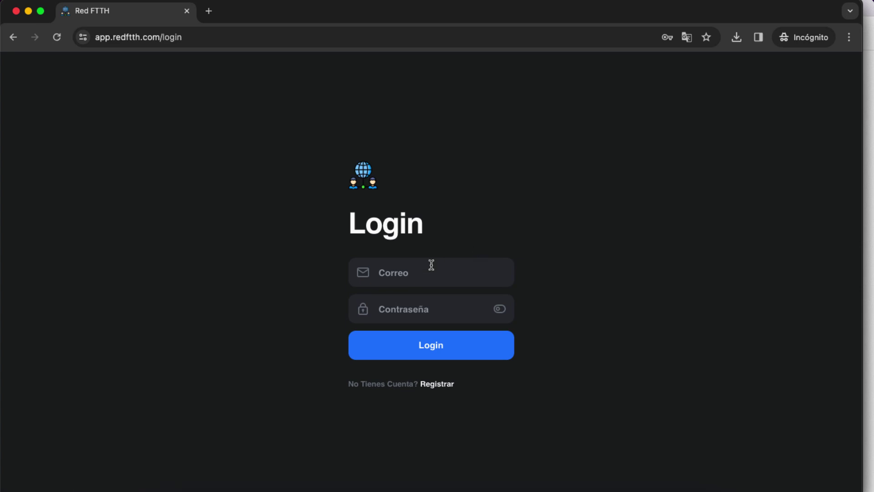
# Log back in as the owner and view Proyecto 1's Share Map column in the Fichas list
pyautogui.click(439, 347)
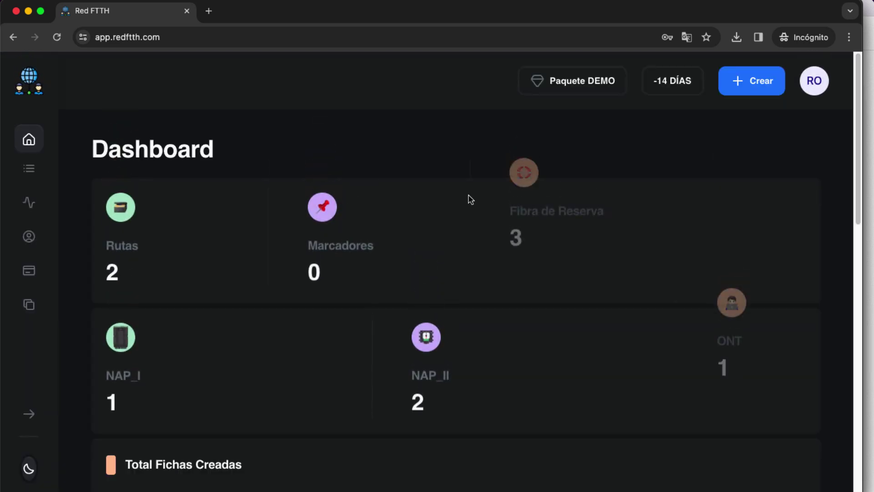
pyautogui.moveTo(49, 203)
pyautogui.click(58, 170)
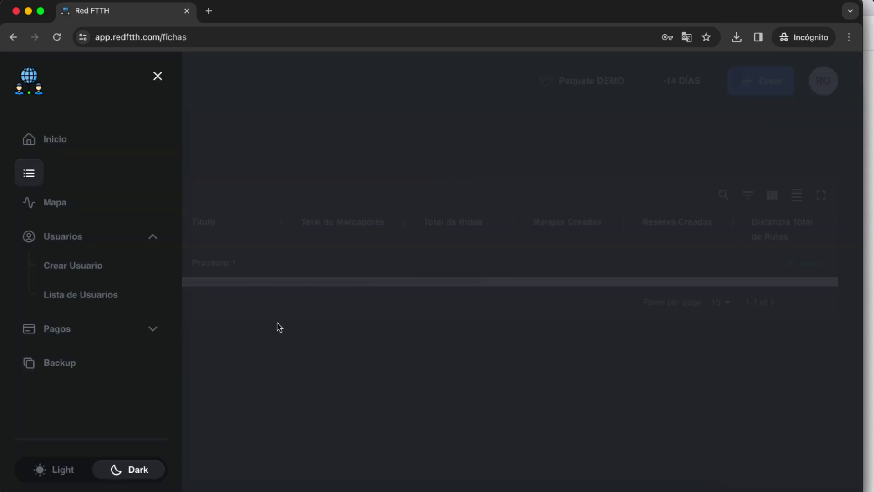
pyautogui.click(276, 326)
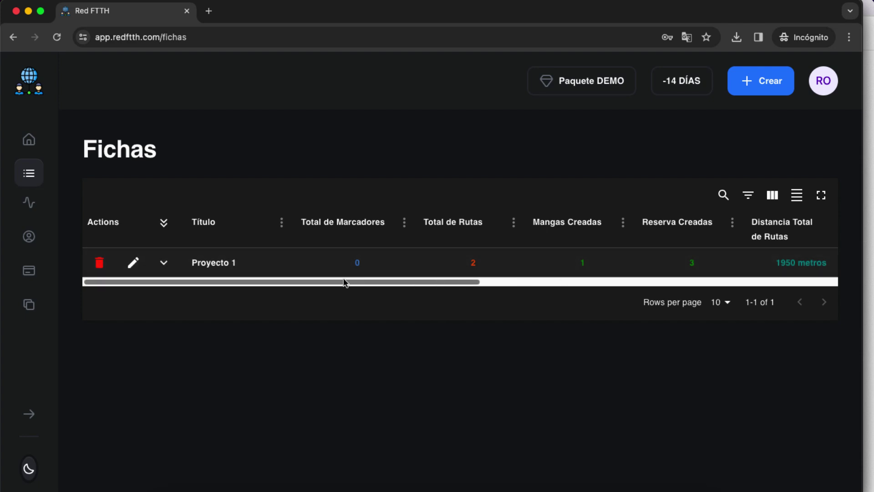
pyautogui.moveTo(289, 283); pyautogui.dragTo(742, 279)
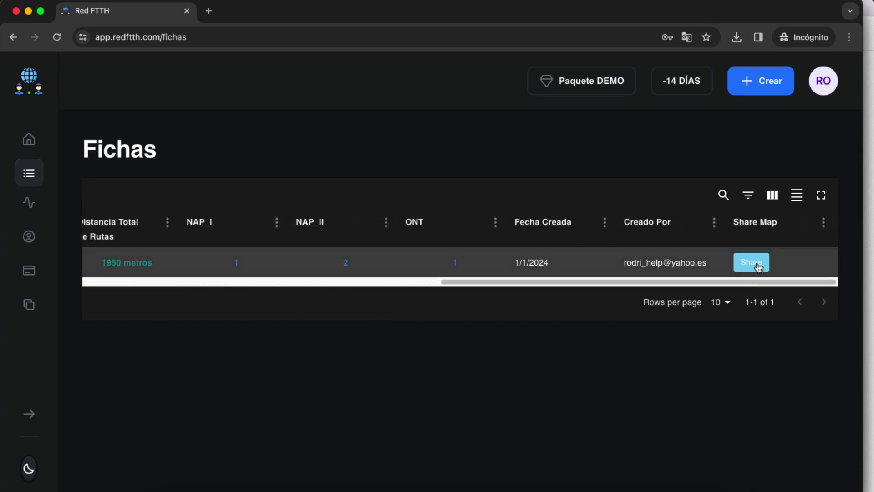
# Share Proyecto 1 with the Cliente administrato testing user and accept the success message
pyautogui.click(758, 267)
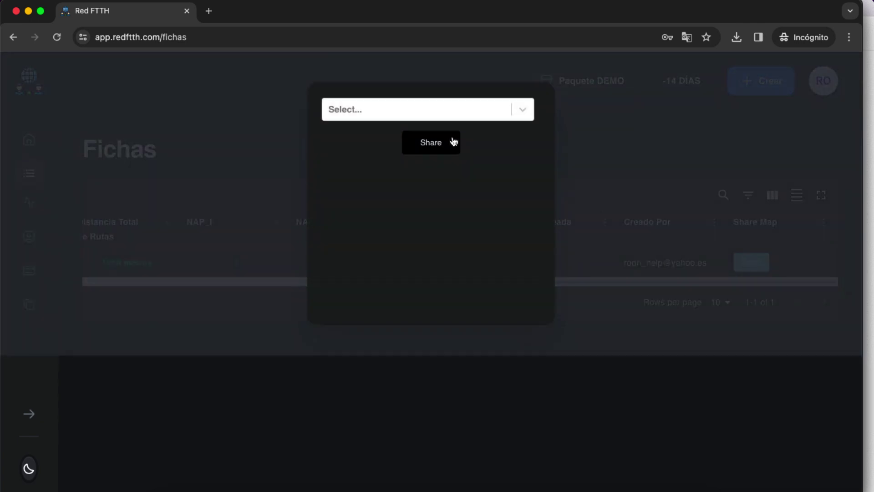
pyautogui.click(415, 116)
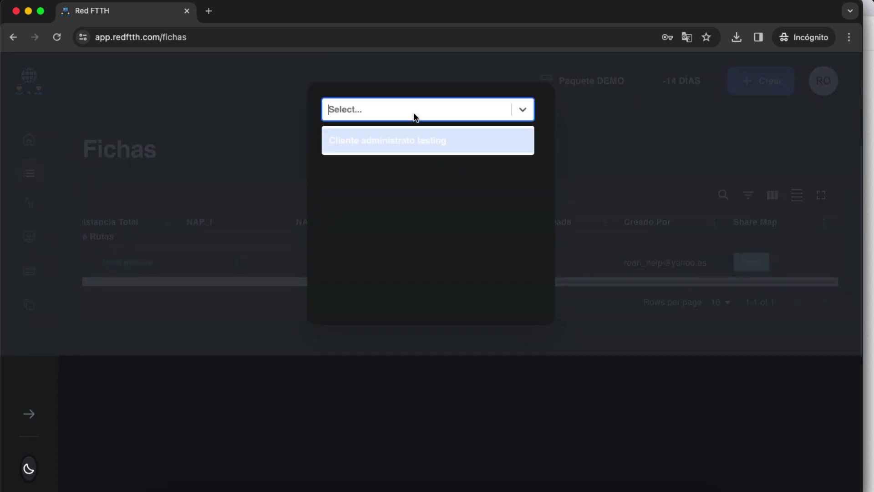
pyautogui.click(404, 142)
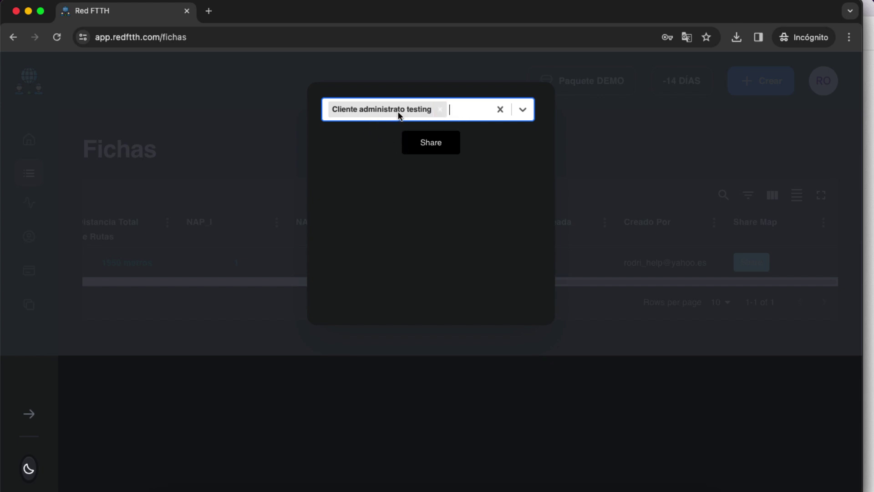
pyautogui.click(431, 146)
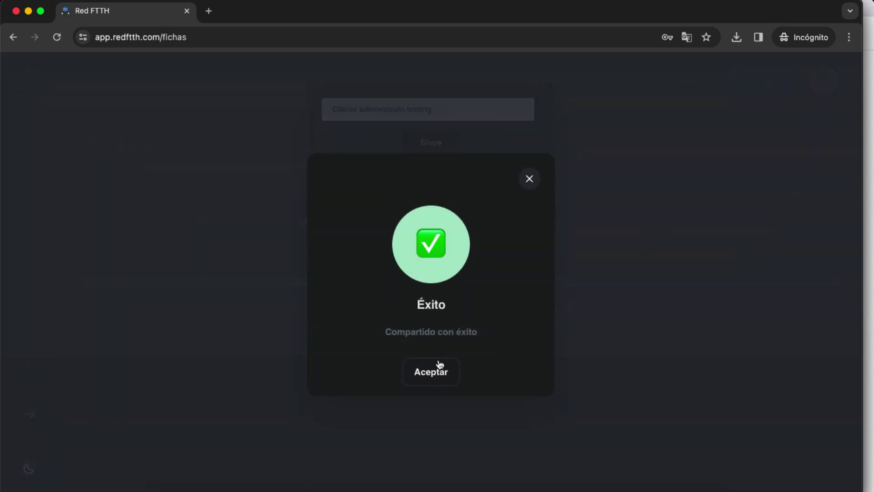
pyautogui.click(437, 369)
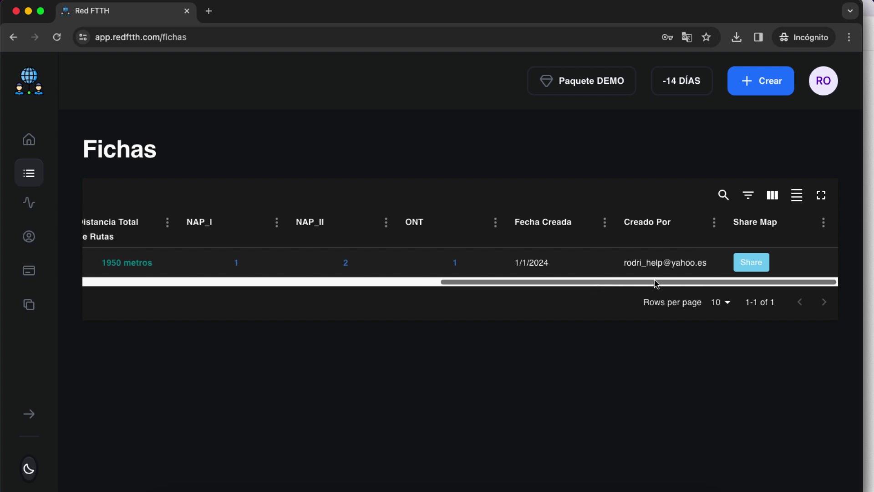
pyautogui.moveTo(791, 288); pyautogui.dragTo(346, 289)
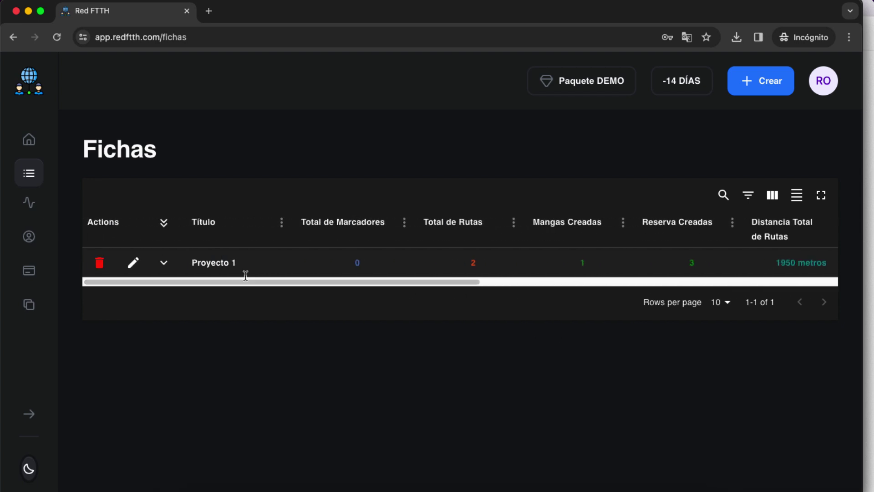
# Sign out of the owner account, log in as the client, and open their Fichas list
pyautogui.click(823, 86)
pyautogui.click(750, 175)
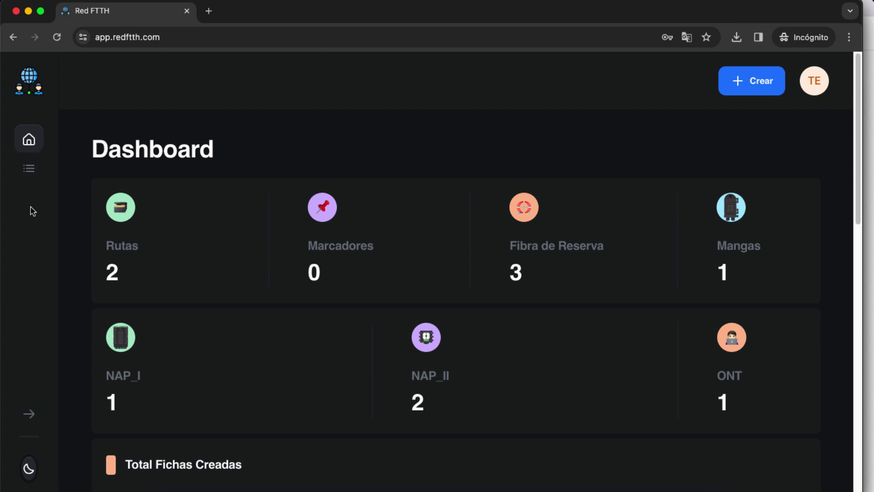
pyautogui.scroll(-1, 38, 364)
pyautogui.click(30, 170)
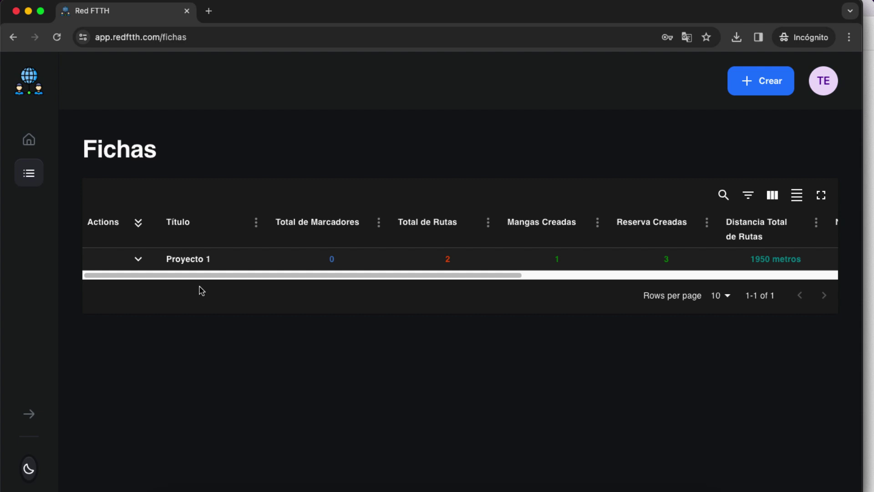
pyautogui.click(138, 259)
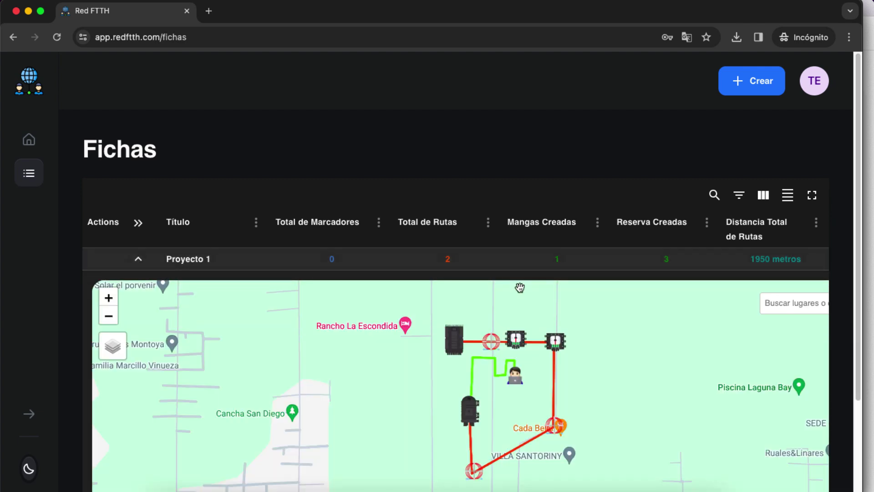
pyautogui.click(139, 263)
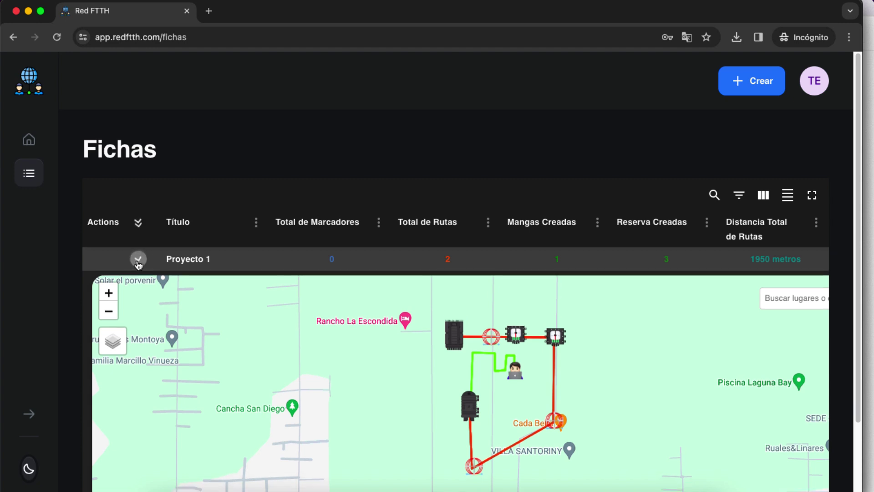
pyautogui.moveTo(324, 278); pyautogui.dragTo(180, 285)
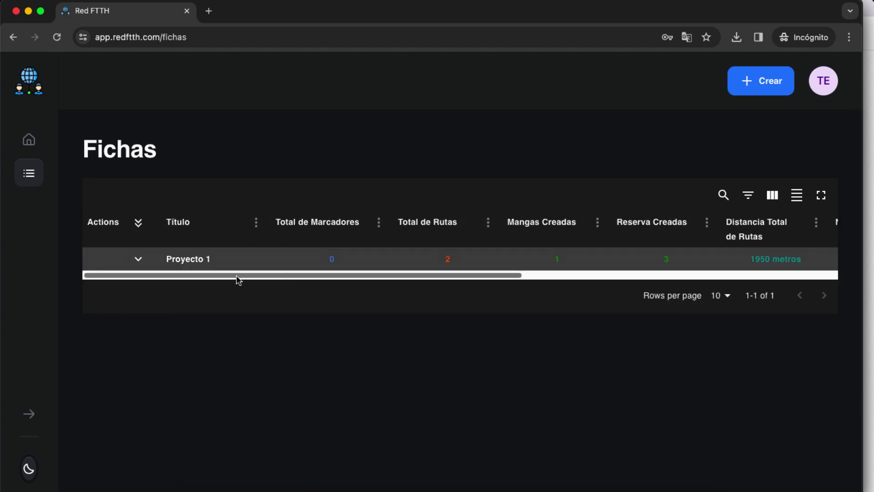
pyautogui.click(140, 261)
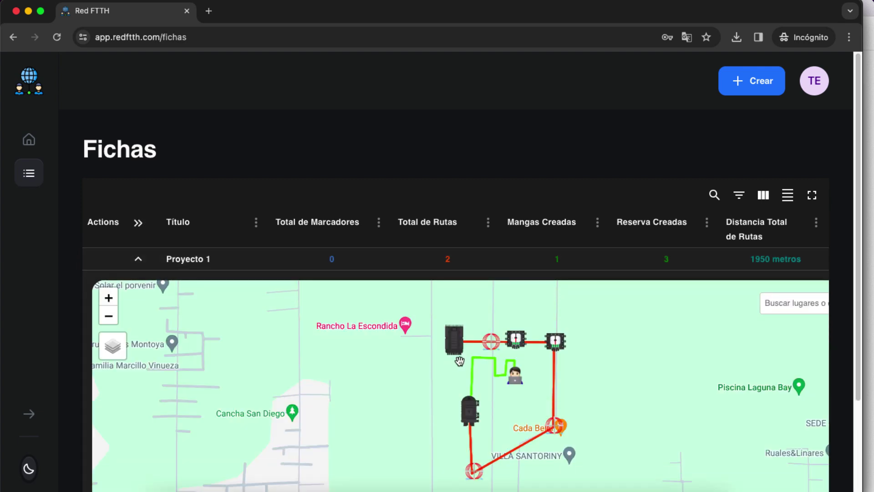
pyautogui.click(455, 344)
pyautogui.scroll(-3, 478, 401)
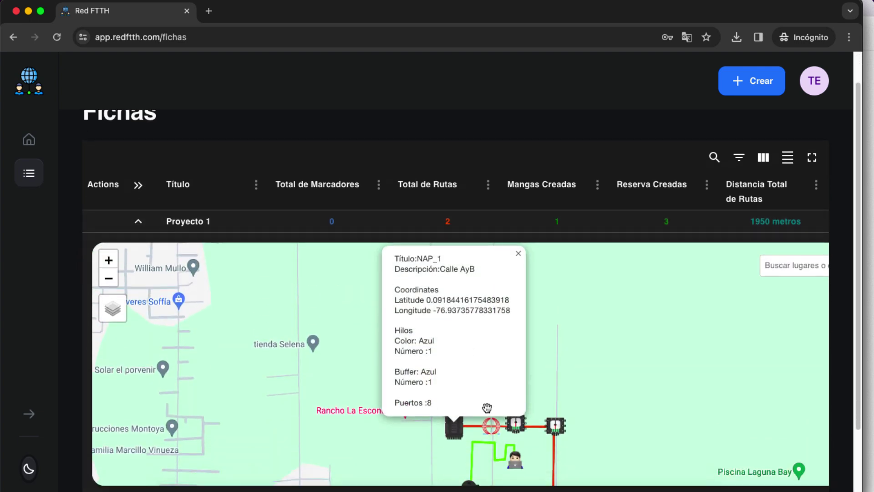
pyautogui.scroll(-2, 549, 368)
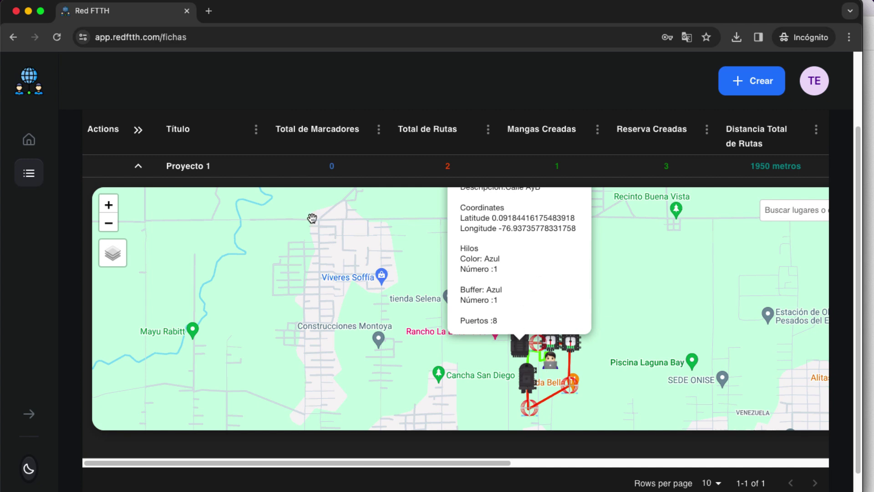
pyautogui.click(138, 167)
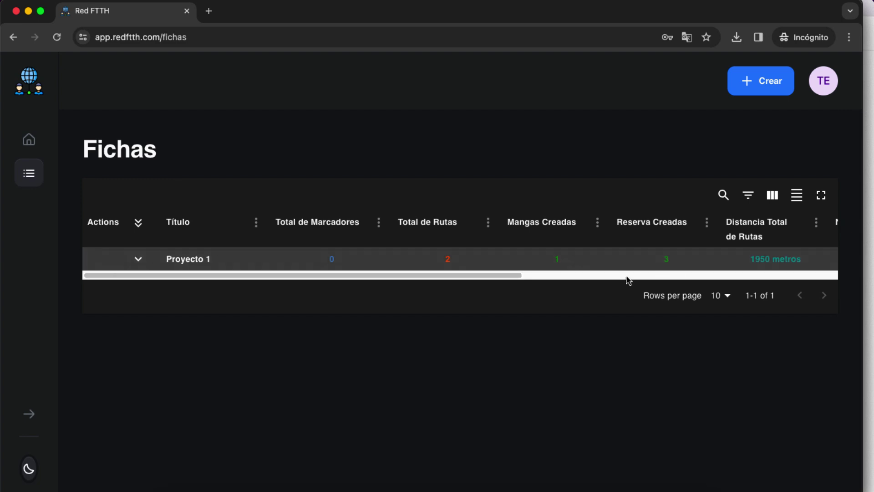
pyautogui.moveTo(277, 276)
pyautogui.mouseDown()
pyautogui.moveTo(679, 279)
pyautogui.moveTo(280, 278)
pyautogui.mouseUp()
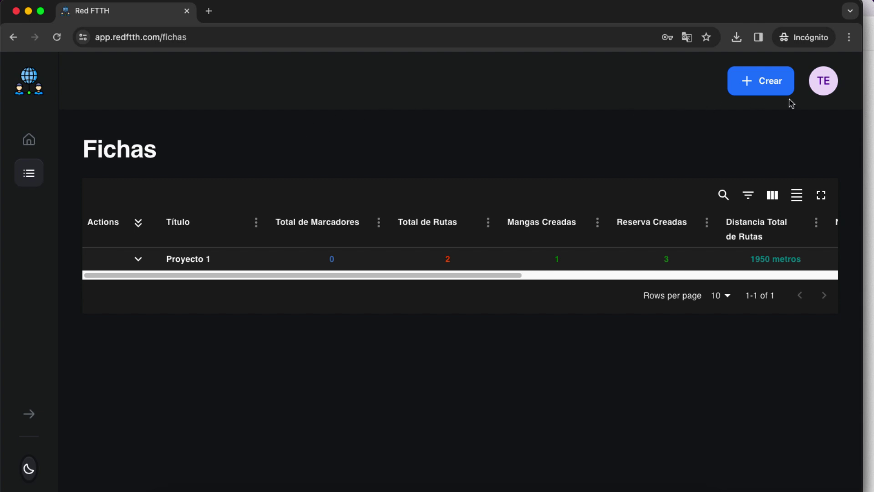
pyautogui.click(825, 90)
pyautogui.click(704, 133)
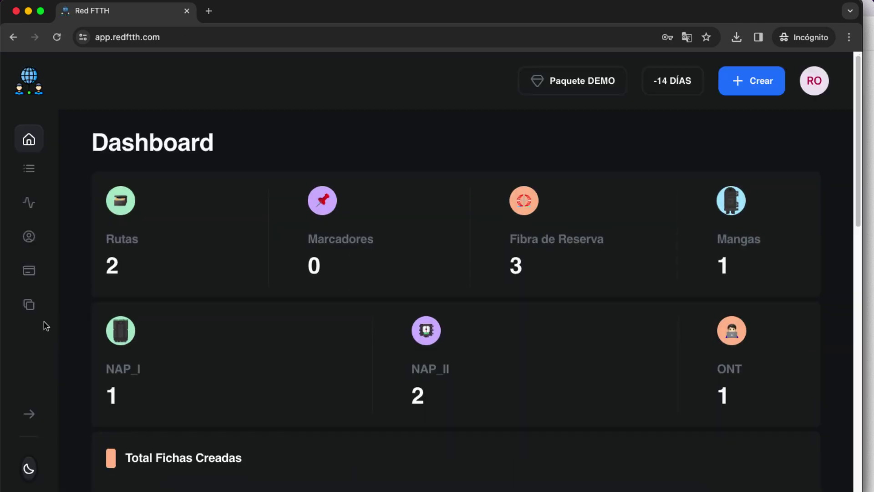
# Expand Pagos in the sidebar and go to the Aumentar Plan page
pyautogui.click(28, 273)
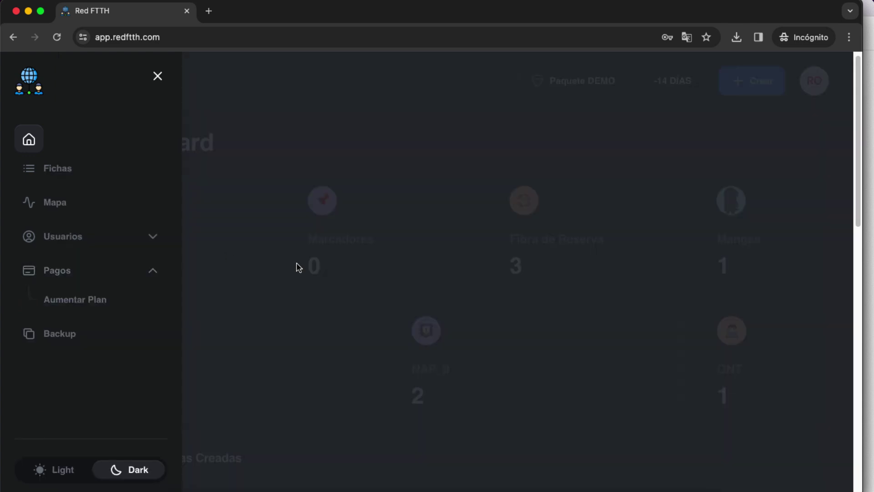
pyautogui.click(98, 275)
pyautogui.click(93, 273)
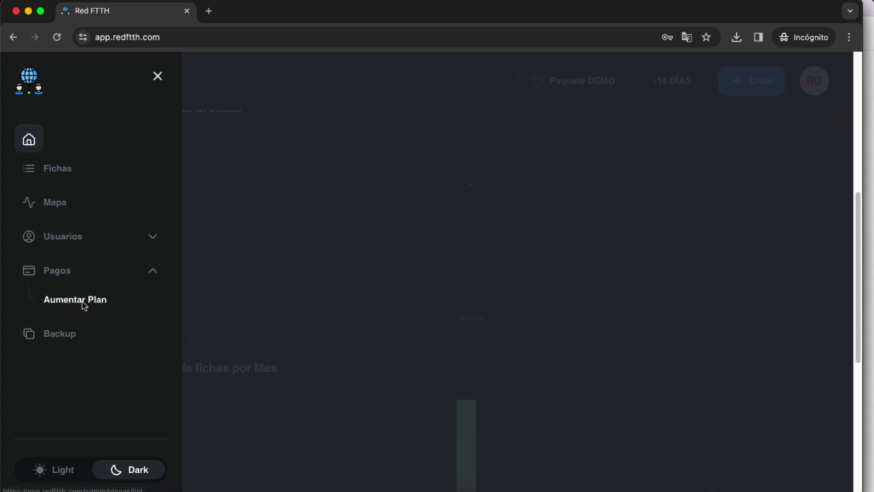
pyautogui.click(82, 305)
# Scroll the pricing plans and highlight the STANDARD plan's 100 NAP limit
pyautogui.click(374, 282)
pyautogui.scroll(-5, 378, 285)
pyautogui.scroll(-2, 380, 285)
pyautogui.scroll(1, 564, 196)
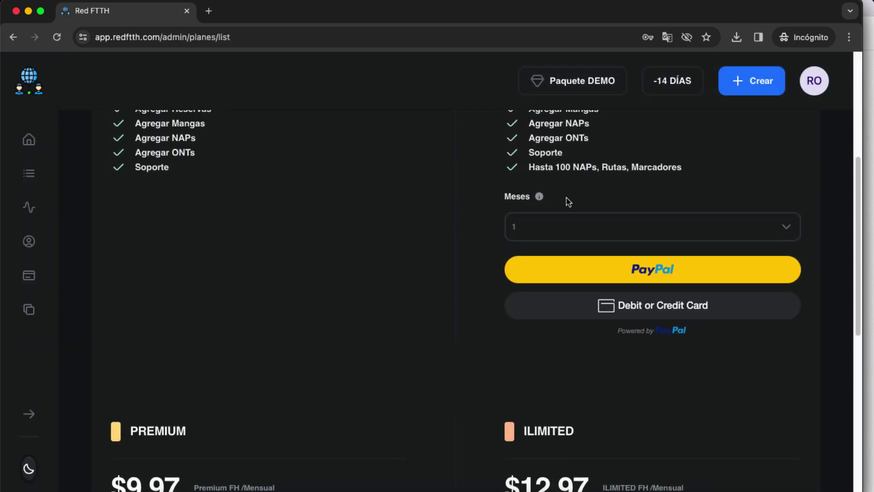
pyautogui.scroll(1, 512, 179)
pyautogui.moveTo(530, 177); pyautogui.dragTo(590, 177)
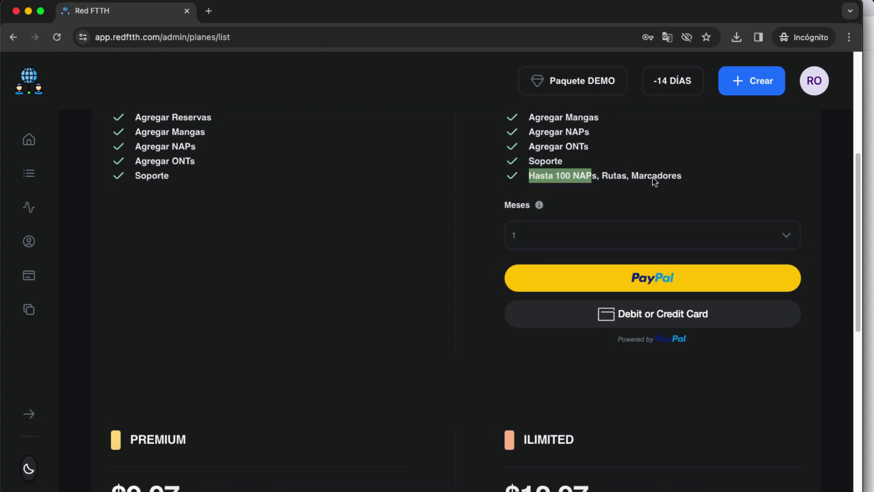
pyautogui.moveTo(695, 182); pyautogui.dragTo(576, 177)
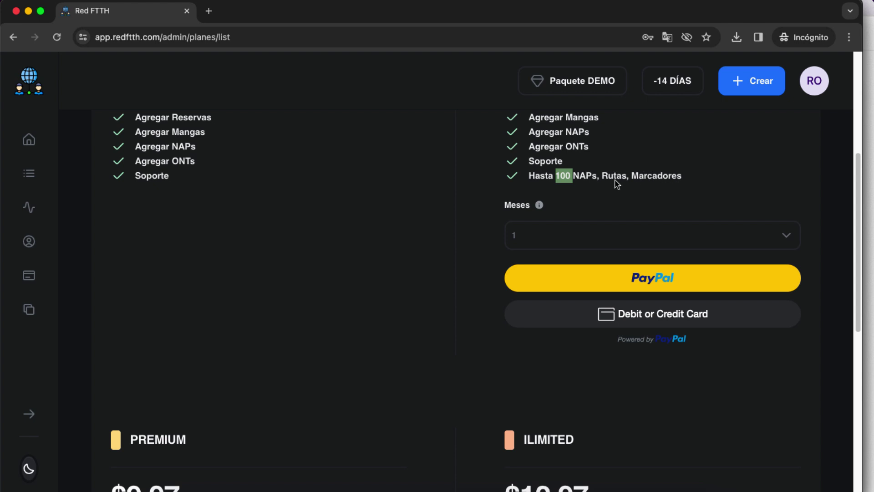
# Highlight PREMIUM's 500 NAP limit and check ILIMITED's month options, keeping 1 month
pyautogui.scroll(-2, 588, 186)
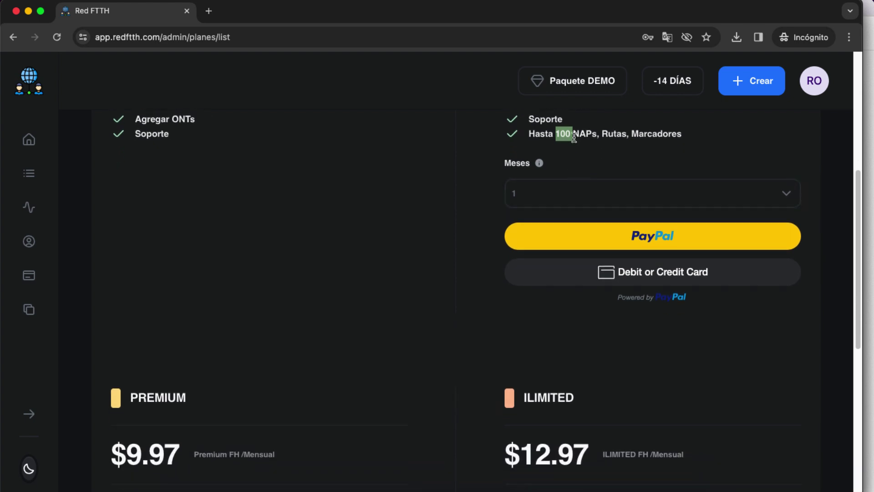
pyautogui.scroll(-5, 372, 295)
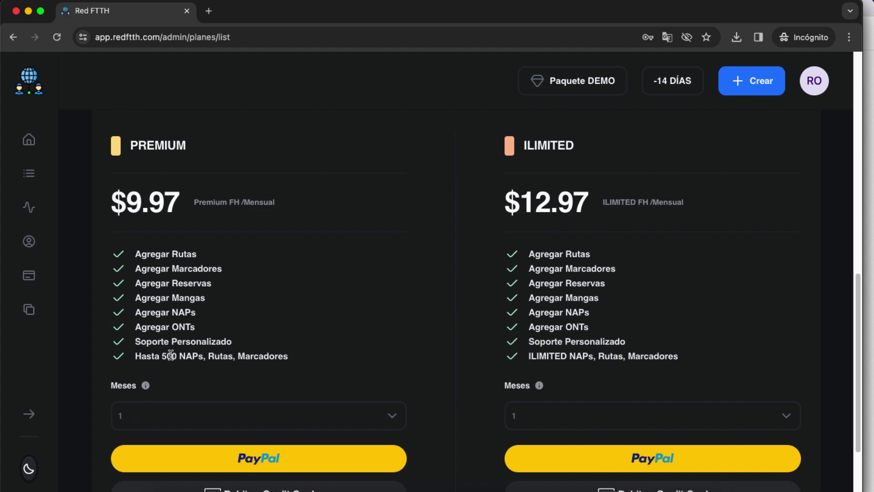
pyautogui.moveTo(158, 358); pyautogui.dragTo(177, 357)
pyautogui.scroll(-2, 442, 282)
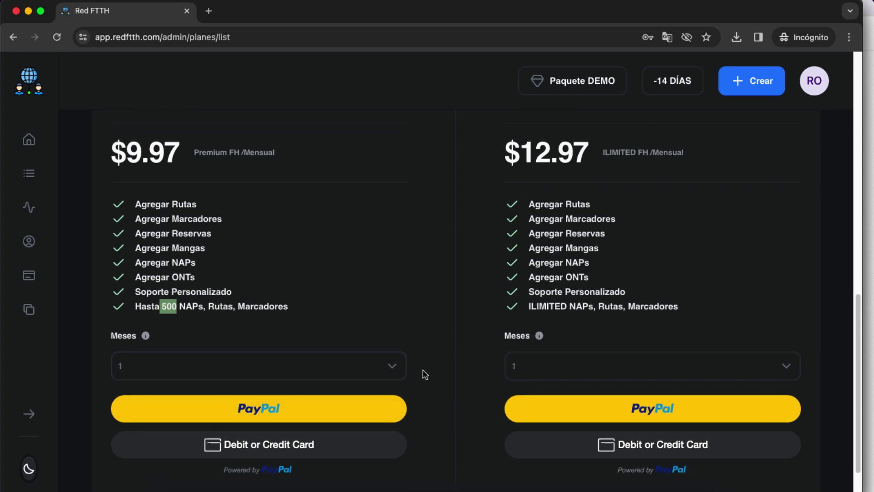
pyautogui.scroll(-2, 410, 377)
pyautogui.click(582, 315)
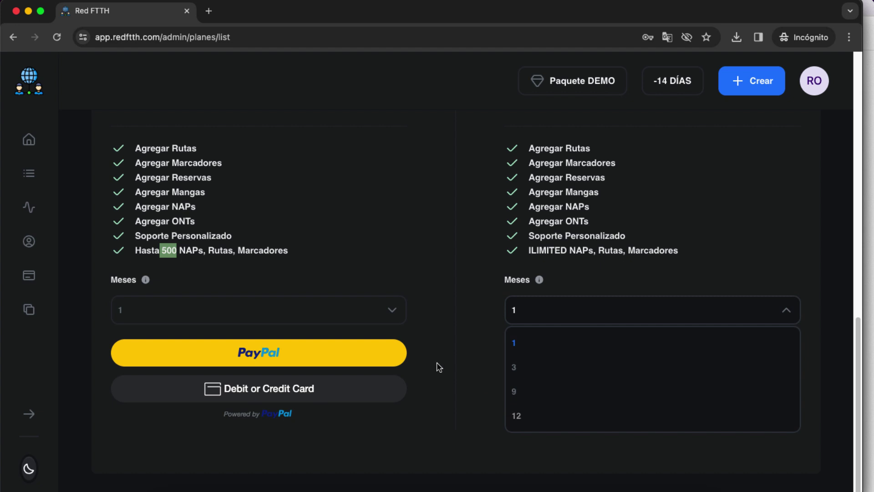
pyautogui.click(448, 265)
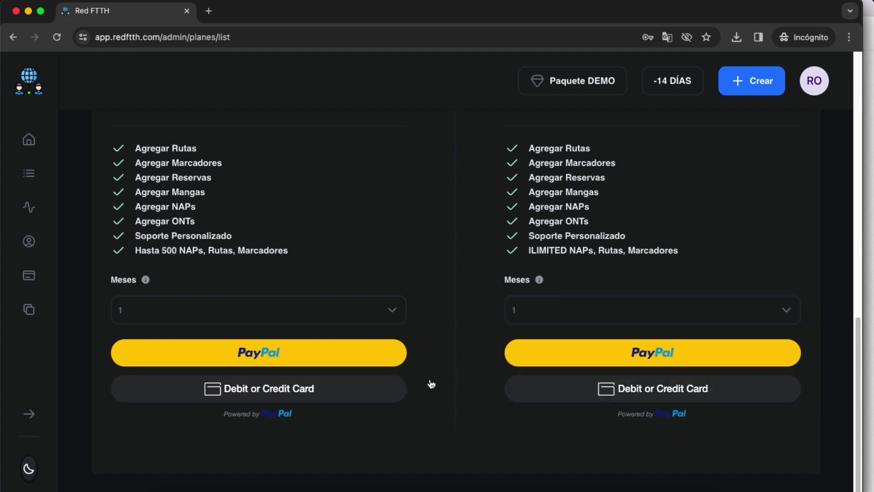
pyautogui.scroll(10, 467, 236)
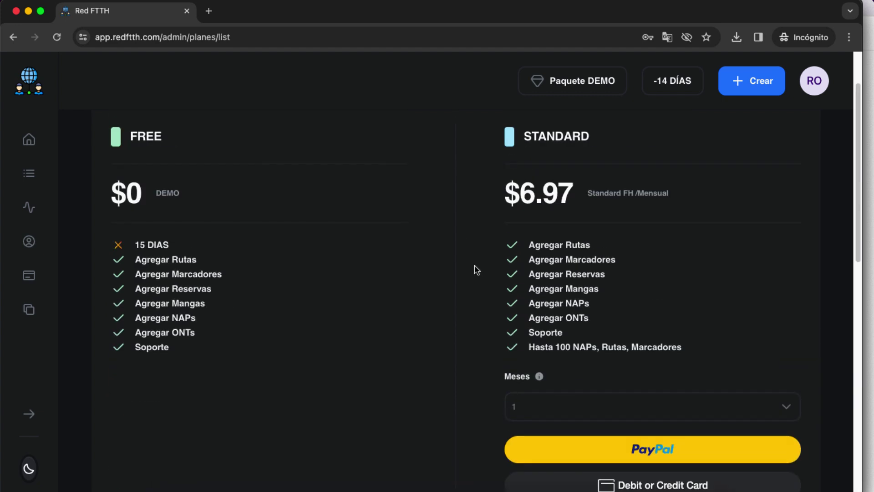
pyautogui.scroll(2, 437, 274)
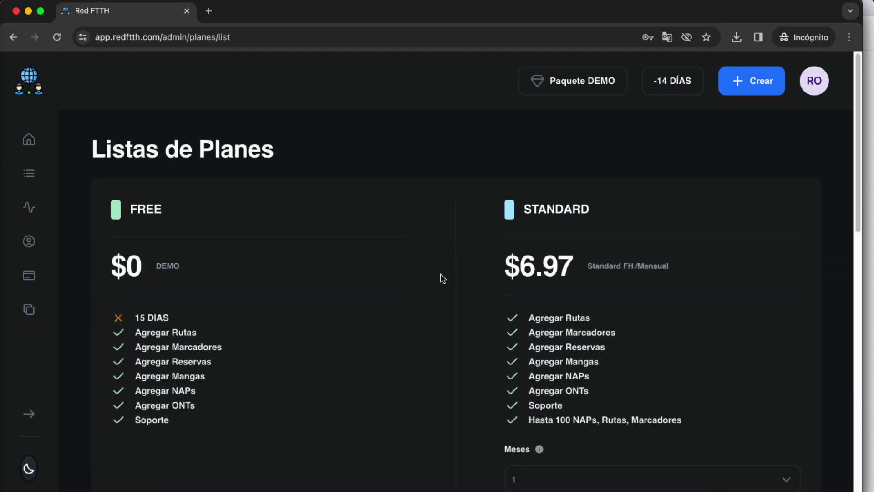